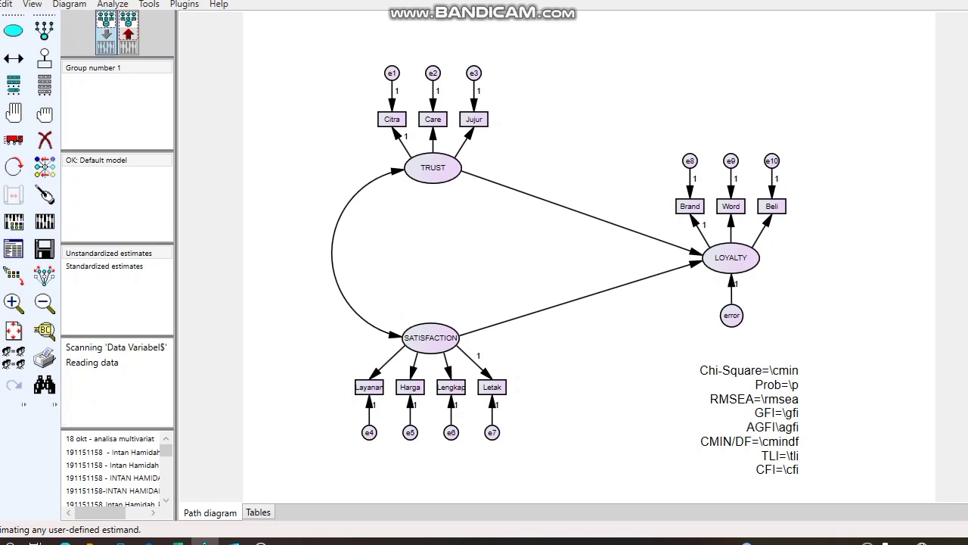
Step: Attach the recent Excel workbook from the BARUU folder as Group number 1's data file, using its 'Data Variabel' table
click(13, 222)
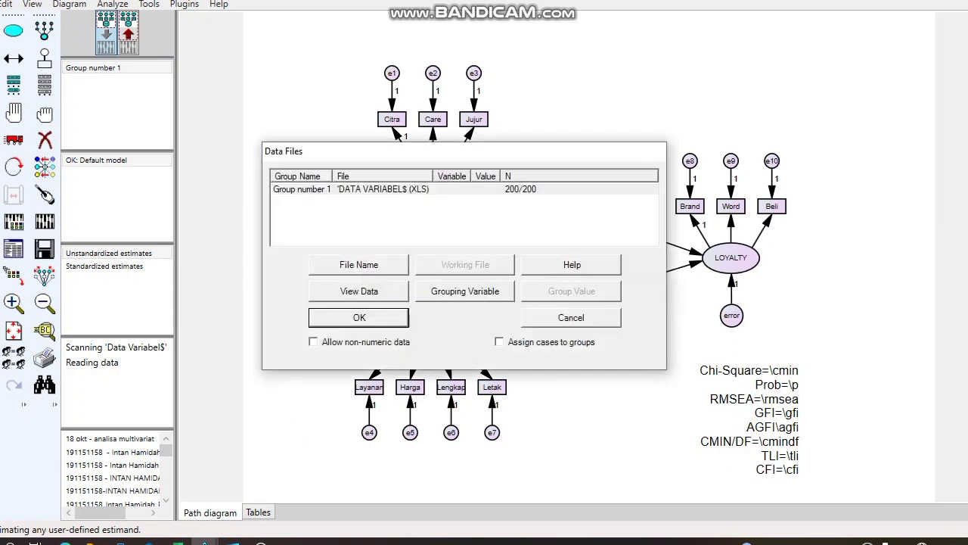
click(359, 264)
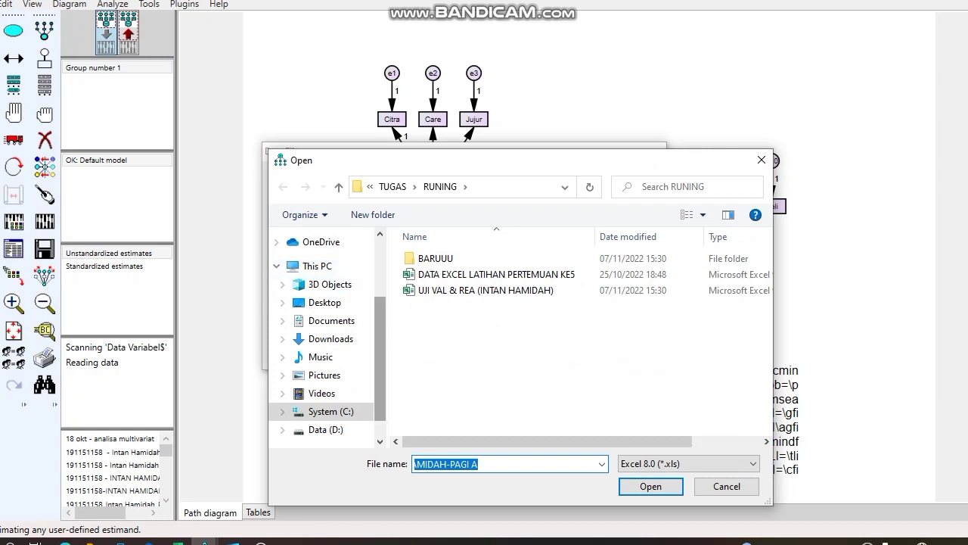
click(328, 247)
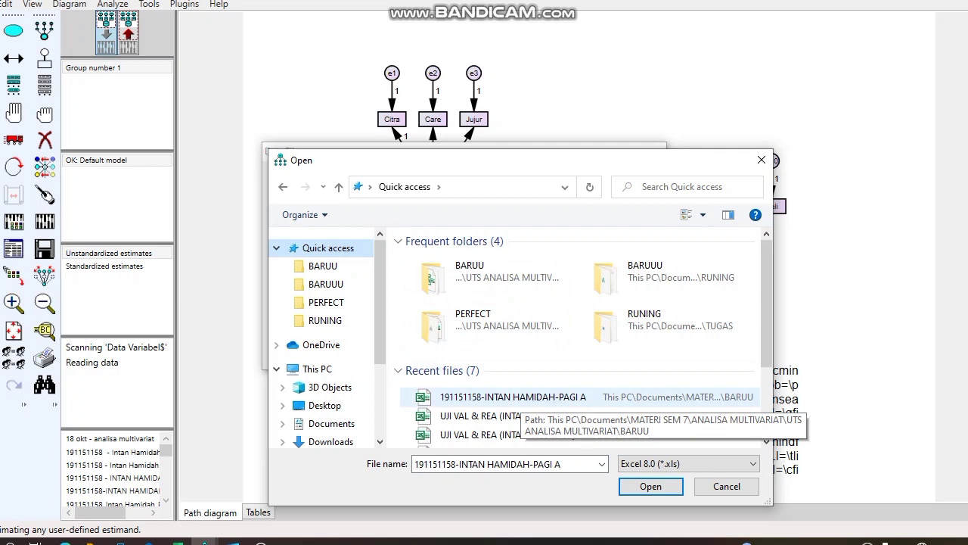
click(520, 398)
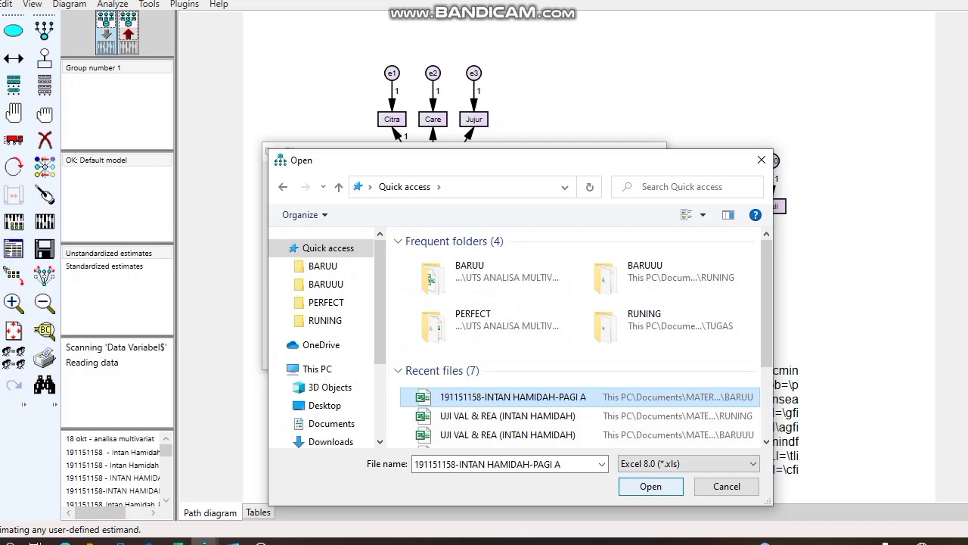
click(650, 485)
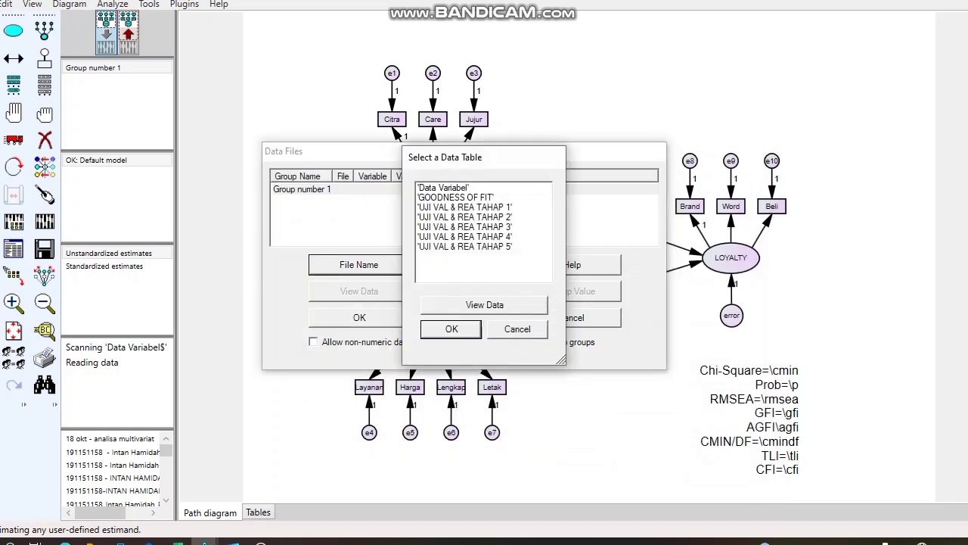
click(458, 187)
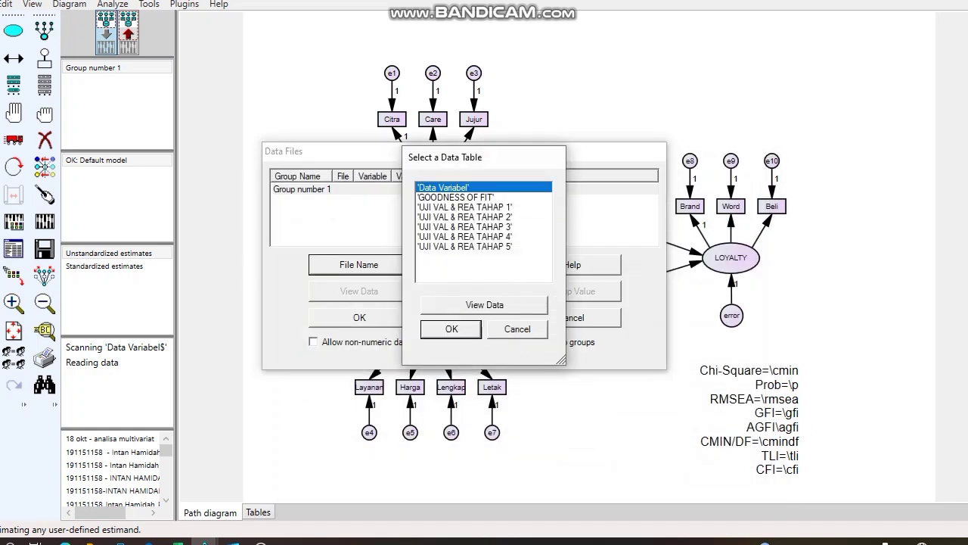
click(451, 328)
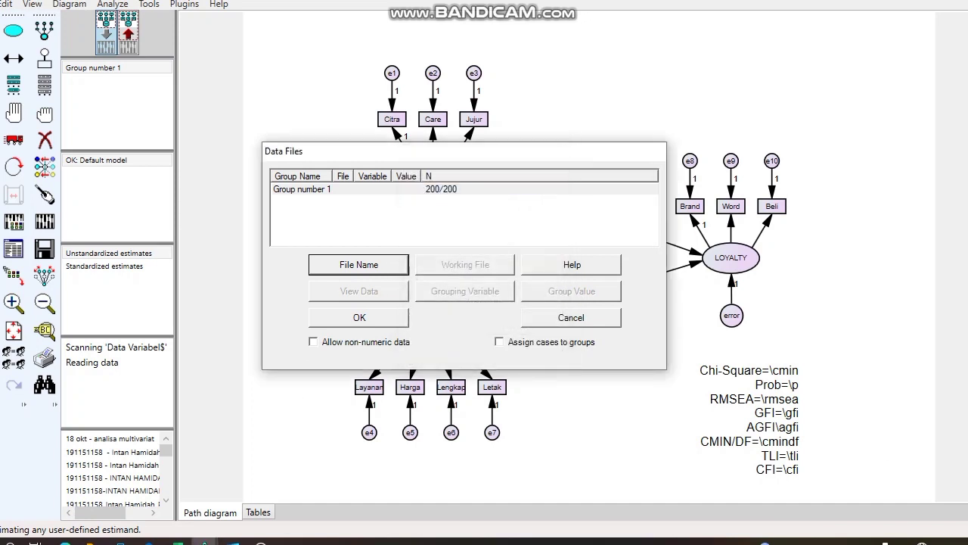
click(355, 318)
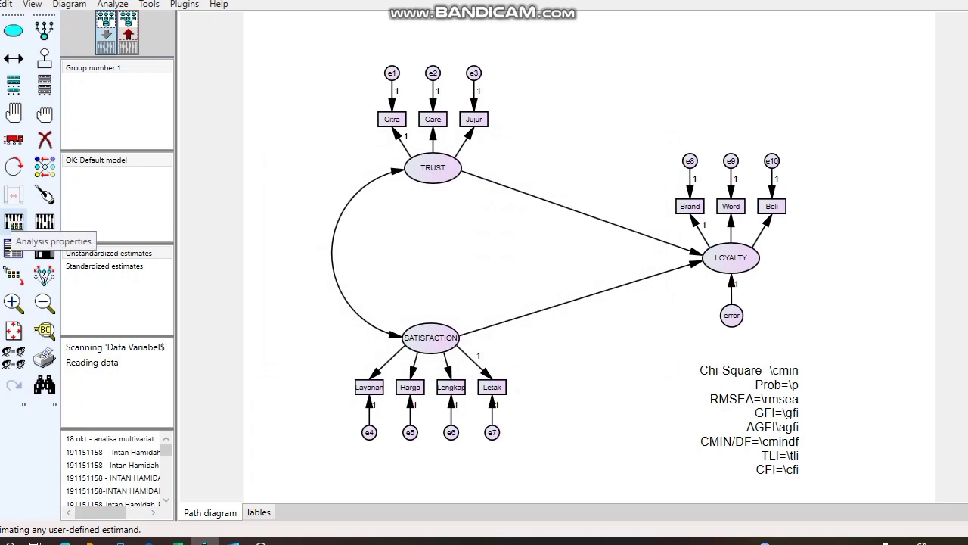
Step: Check the output options in the analysis properties, and calculate the estimates so they display on the path diagram
click(13, 221)
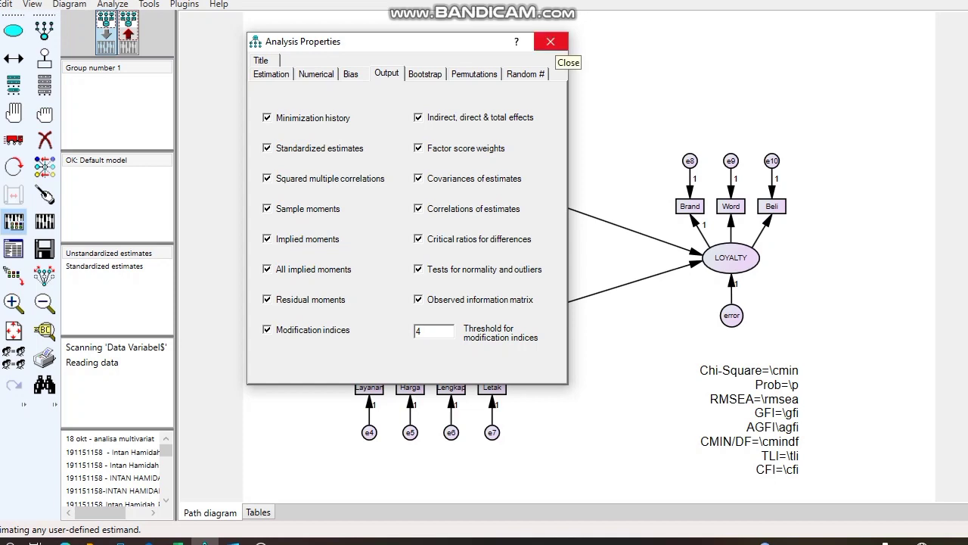
click(550, 41)
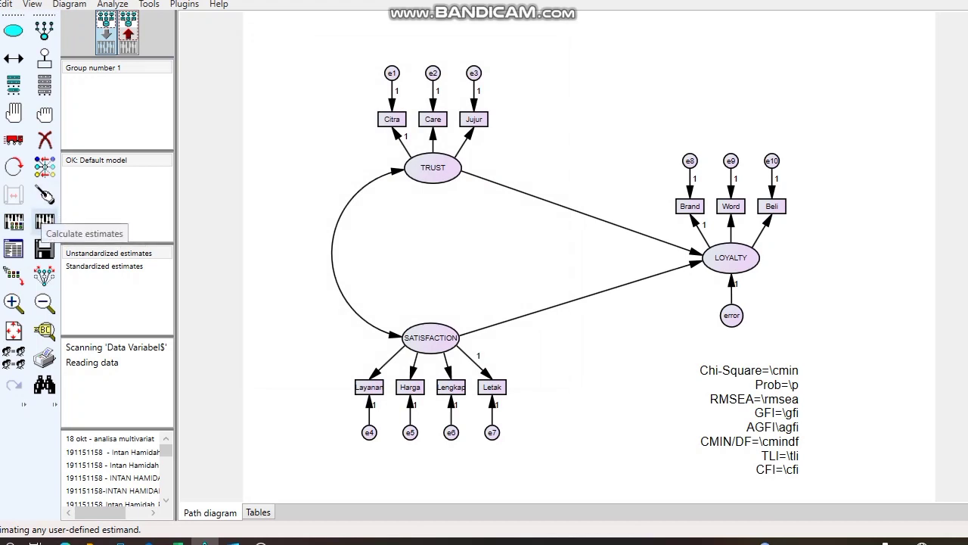
click(44, 220)
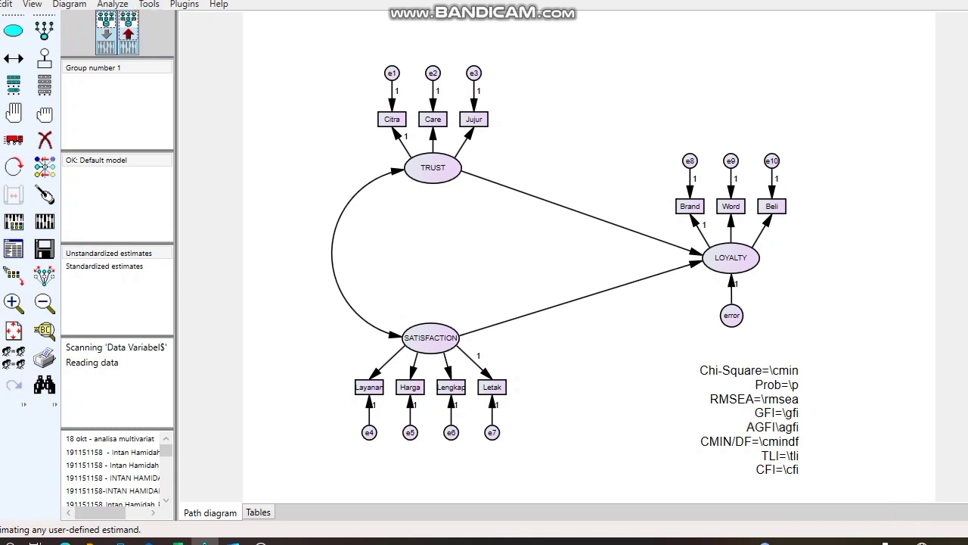
click(128, 34)
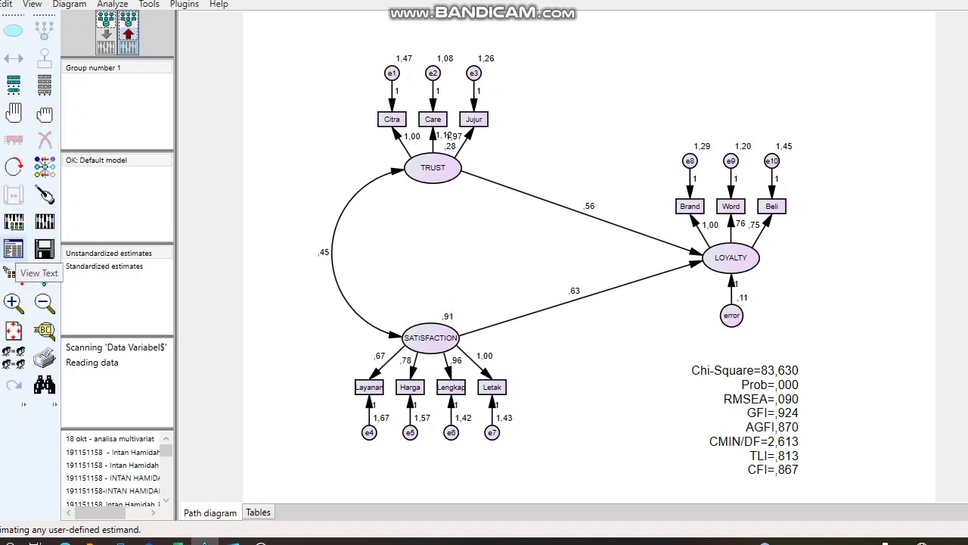
Step: View the Estimates text output and highlight the standardized regression weights for the indicators from Citra to Beli
click(14, 250)
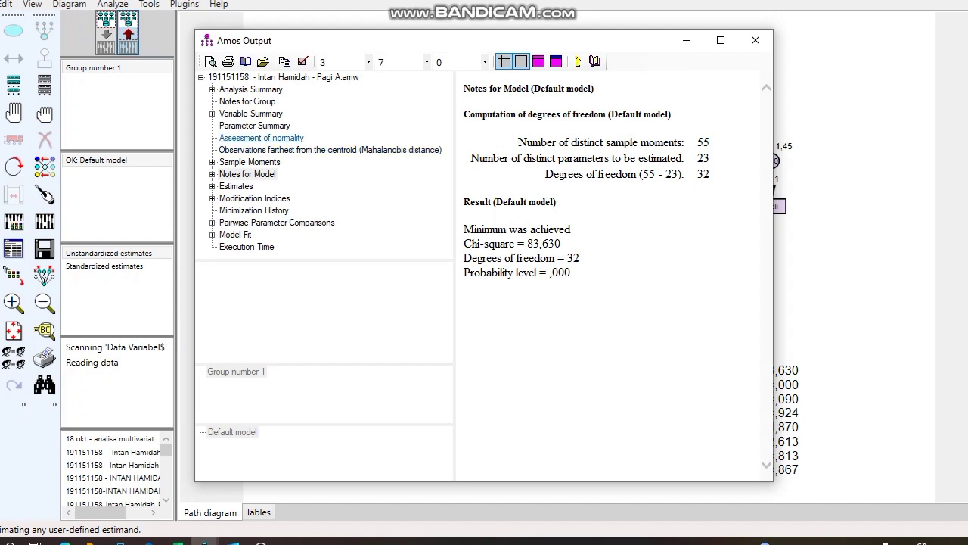
click(236, 186)
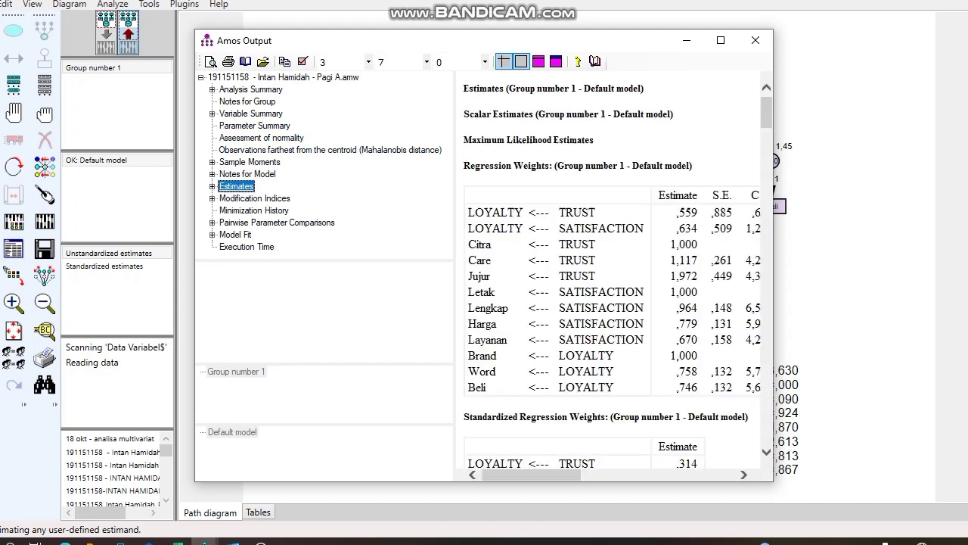
scroll(613, 272, down, 3)
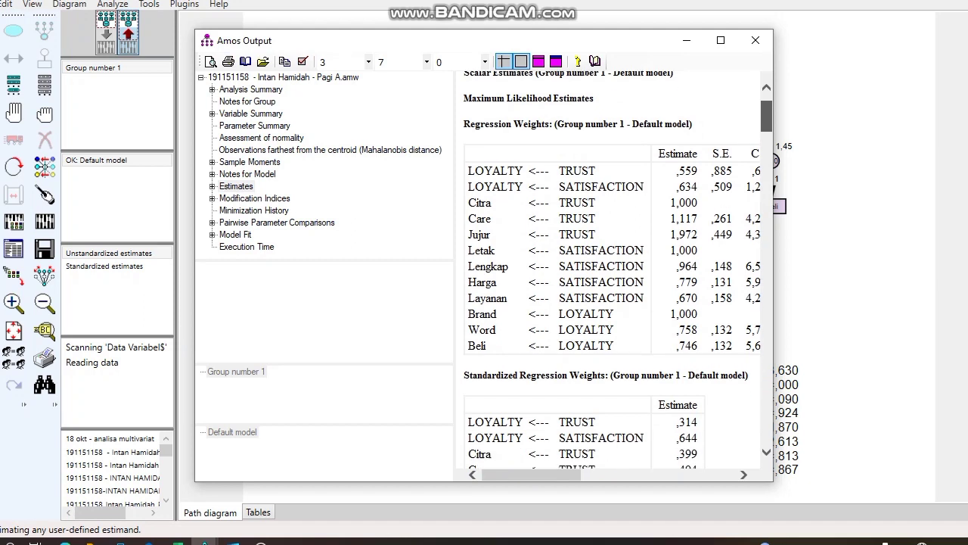
scroll(613, 273, down, 4)
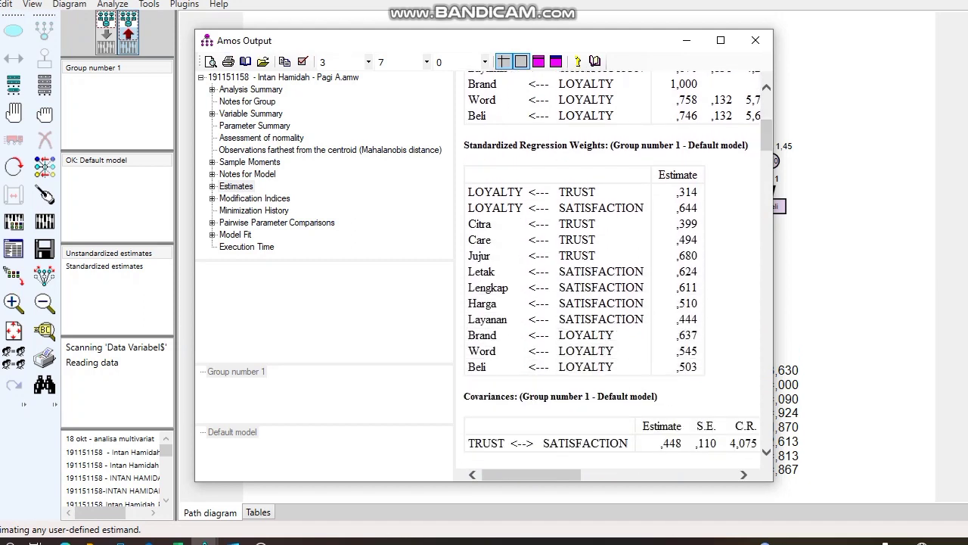
drag(469, 220, 689, 370)
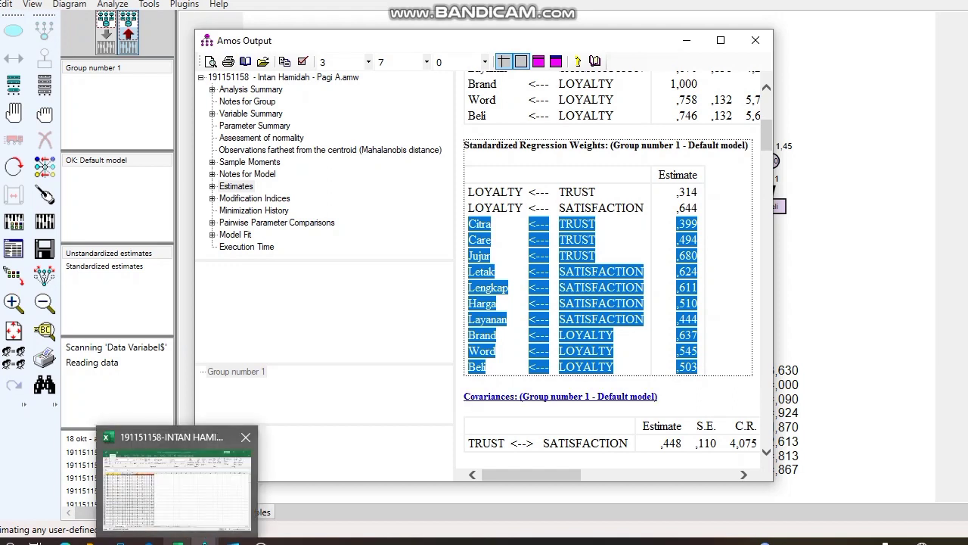
Step: Switch to the data workbook in Excel and open the UJI VAL & REA TAHAP 1 sheet
click(178, 542)
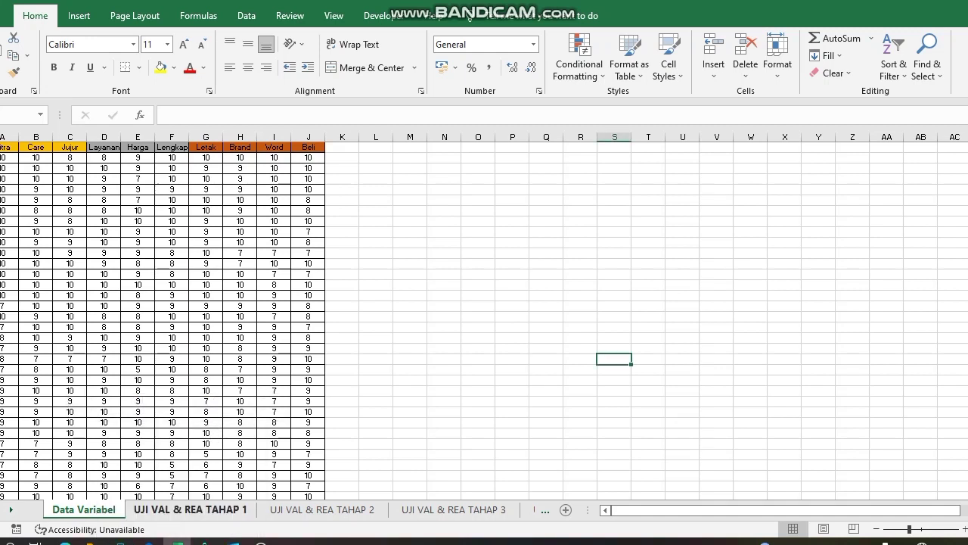
click(190, 509)
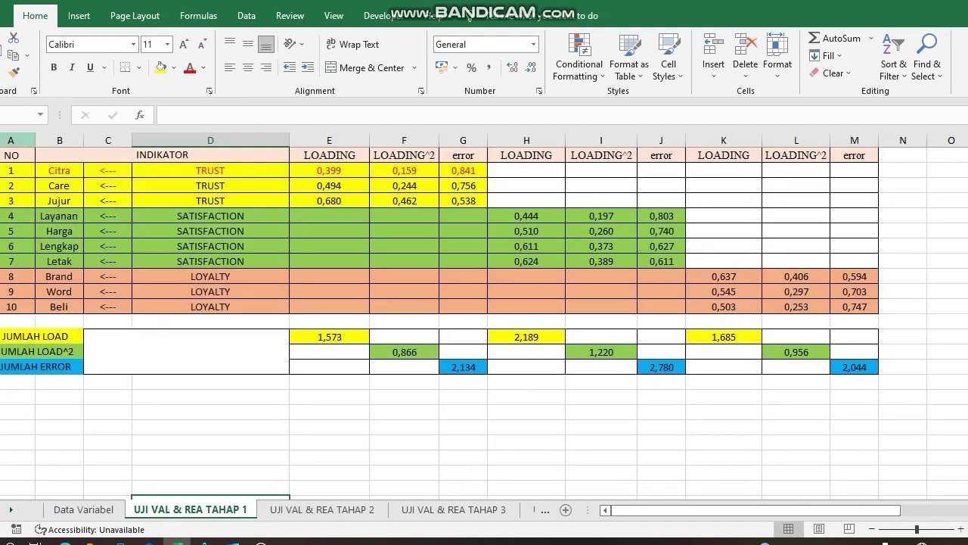
click(10, 154)
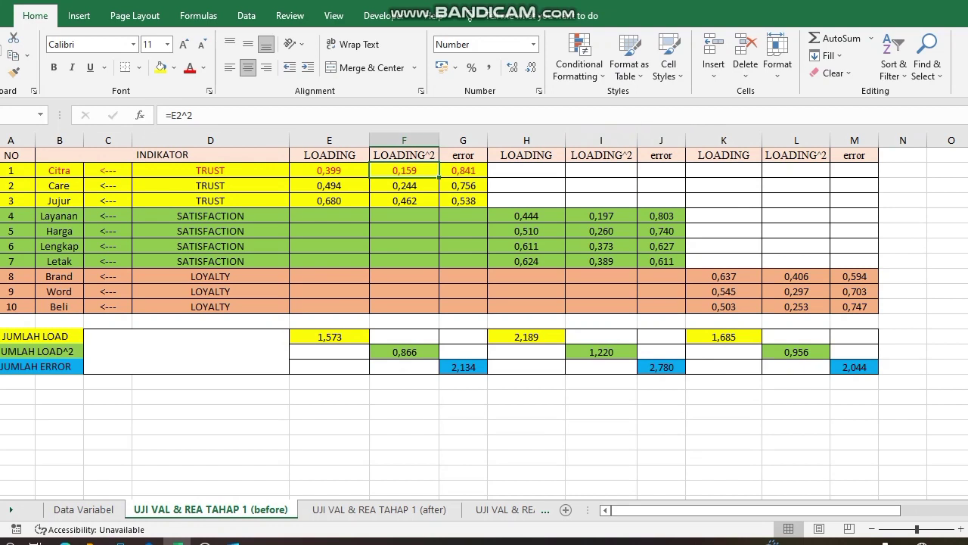
Step: Enter =E2^2 as Citra's LOADING^2 value, and check the LOADING^2 formulas for Layanan and Brand
text(=)
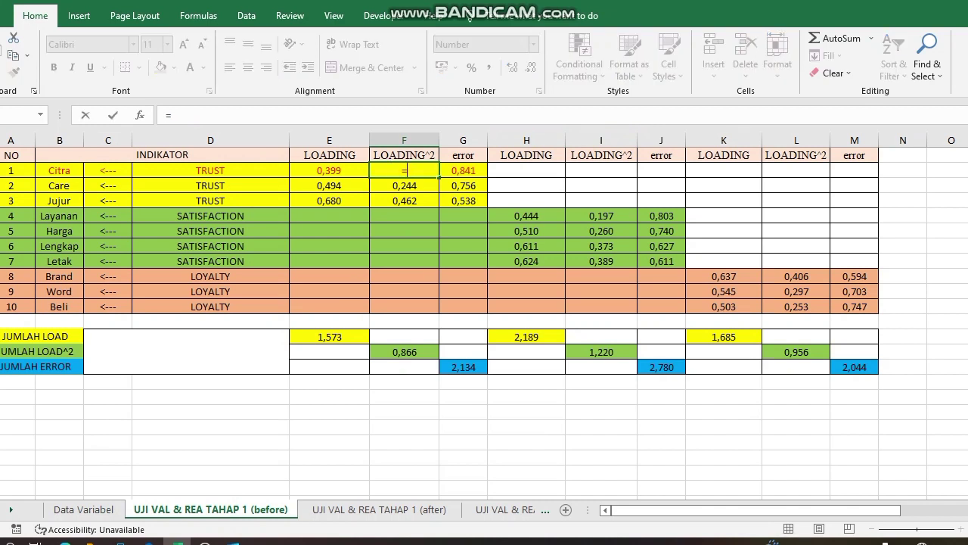
click(329, 170)
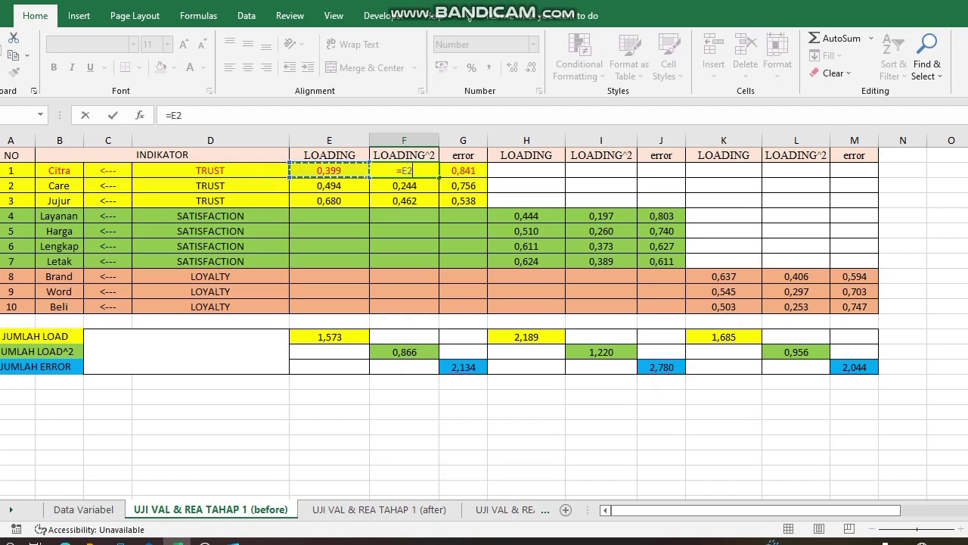
text(^2)
key(Return)
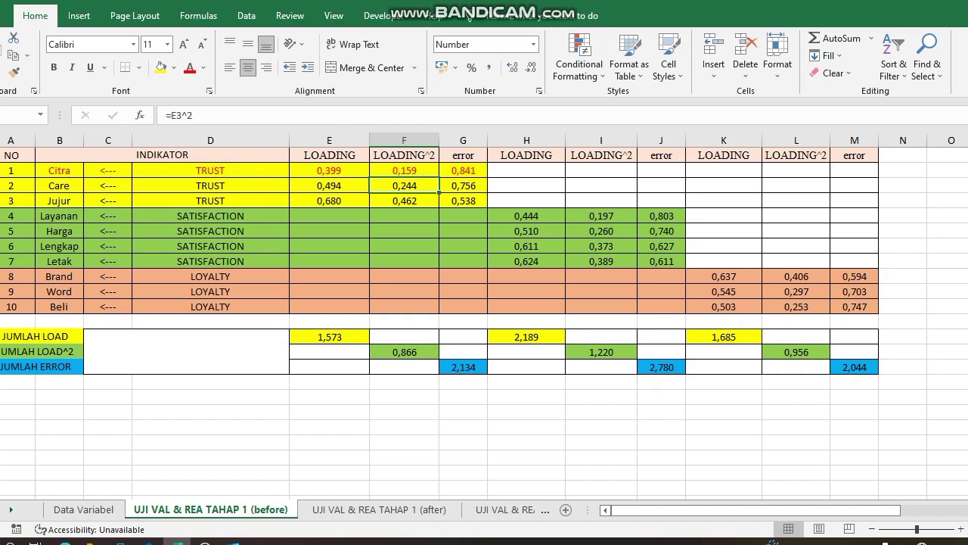
click(601, 154)
click(602, 216)
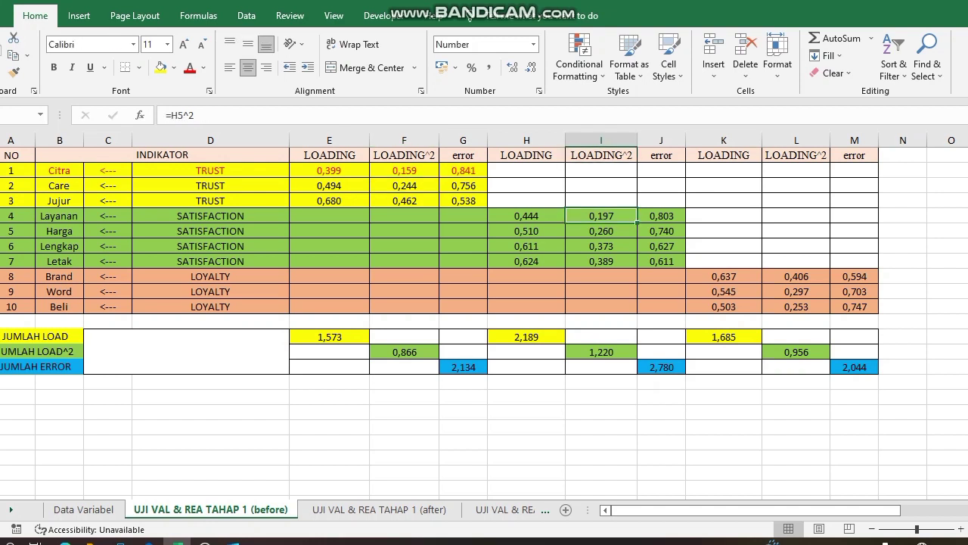
click(795, 276)
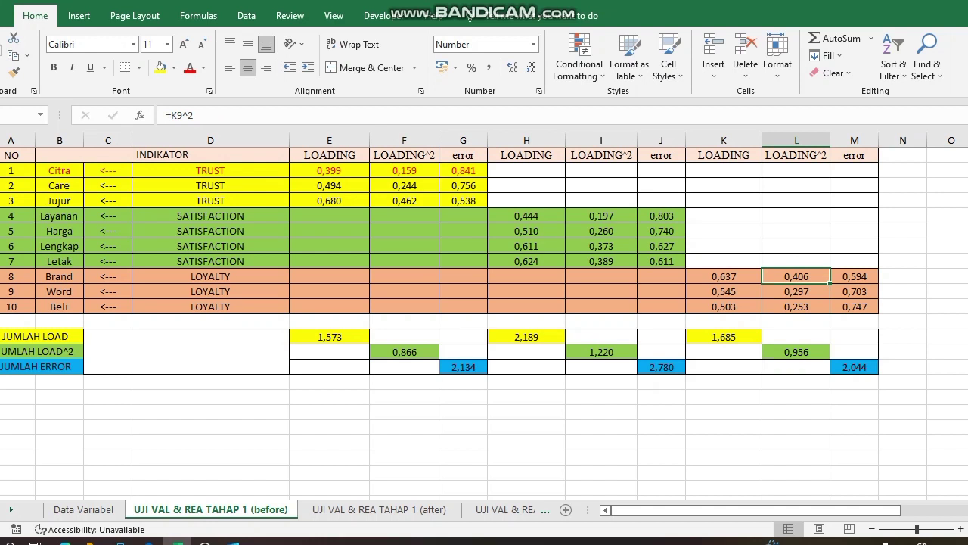
Step: Enter =1-F2 as Citra's error value, and check the error formulas for Layanan and Brand
click(463, 171)
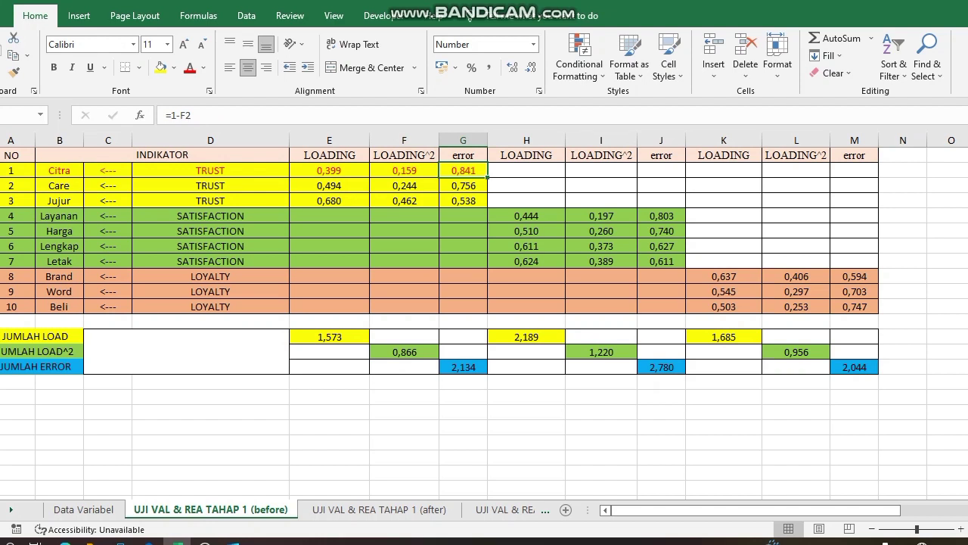
text(=1-)
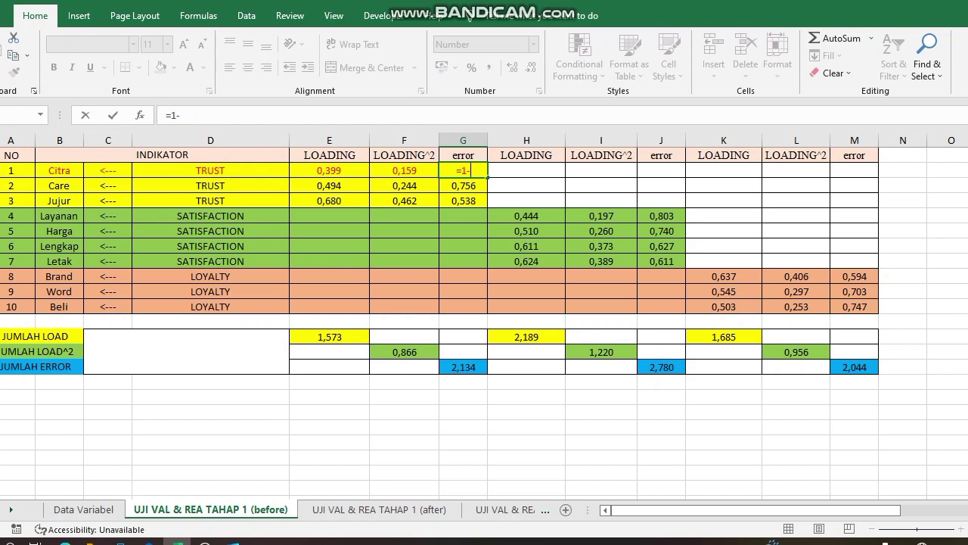
key(Left)
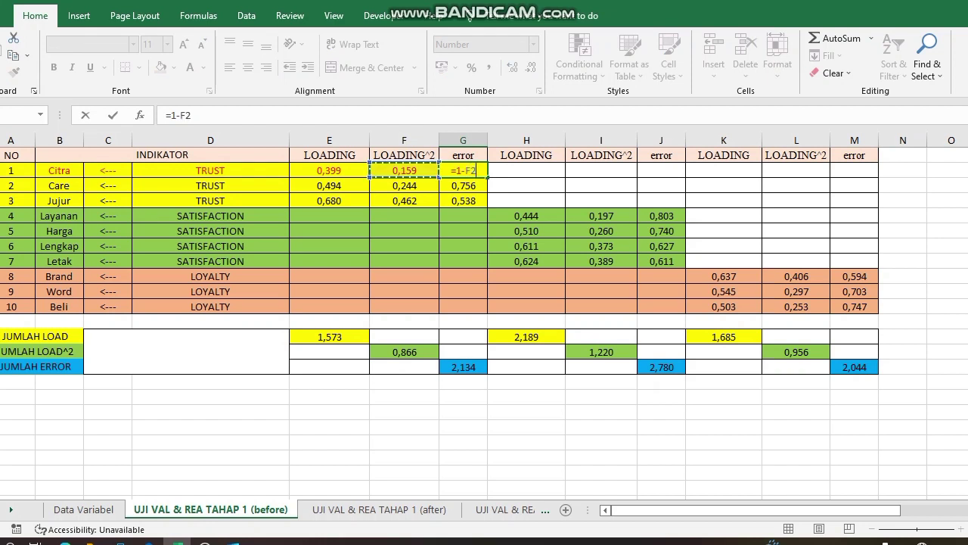
key(Return)
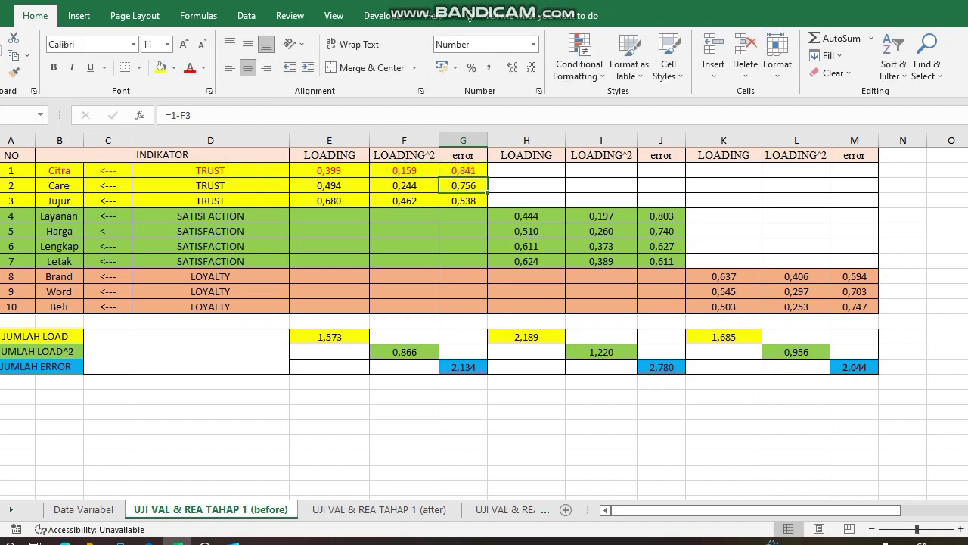
click(661, 216)
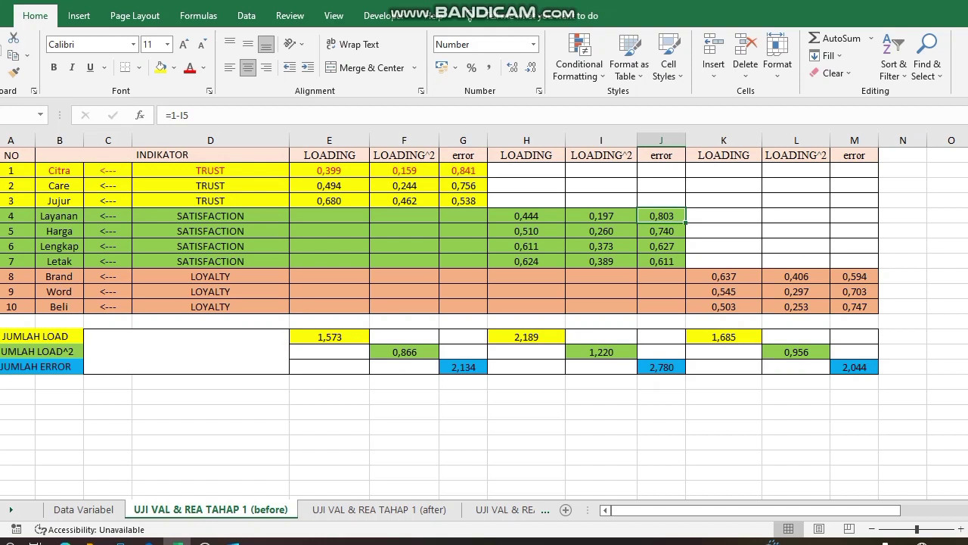
click(855, 276)
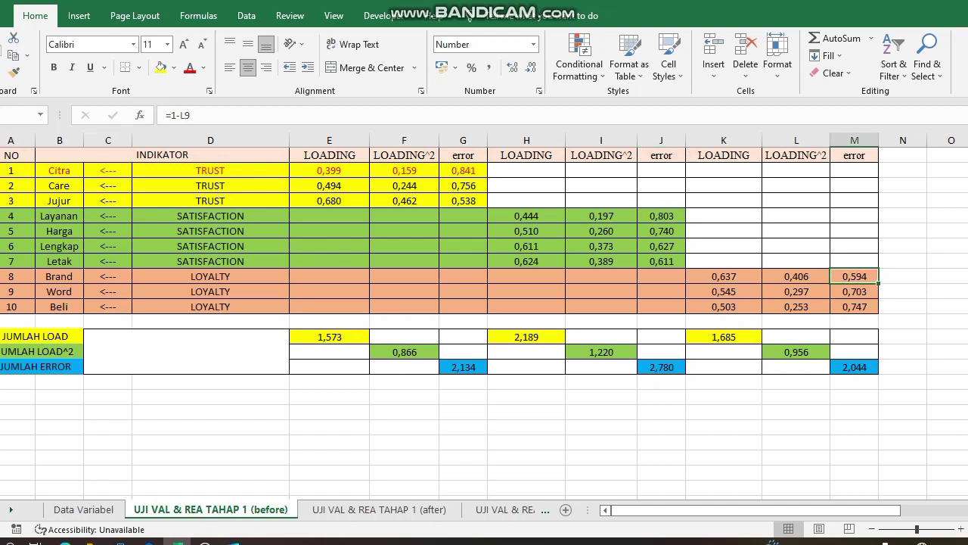
Step: Enter =SUM(E2:E4) as TRUST's JUMLAH LOAD, and check the JUMLAH LOAD formulas for SATISFACTION and LOYALTY
click(42, 336)
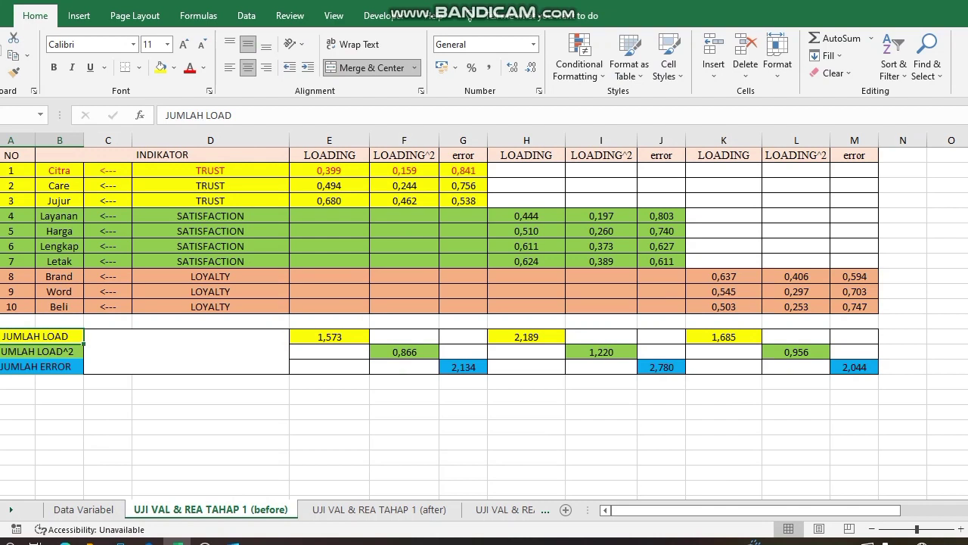
click(329, 336)
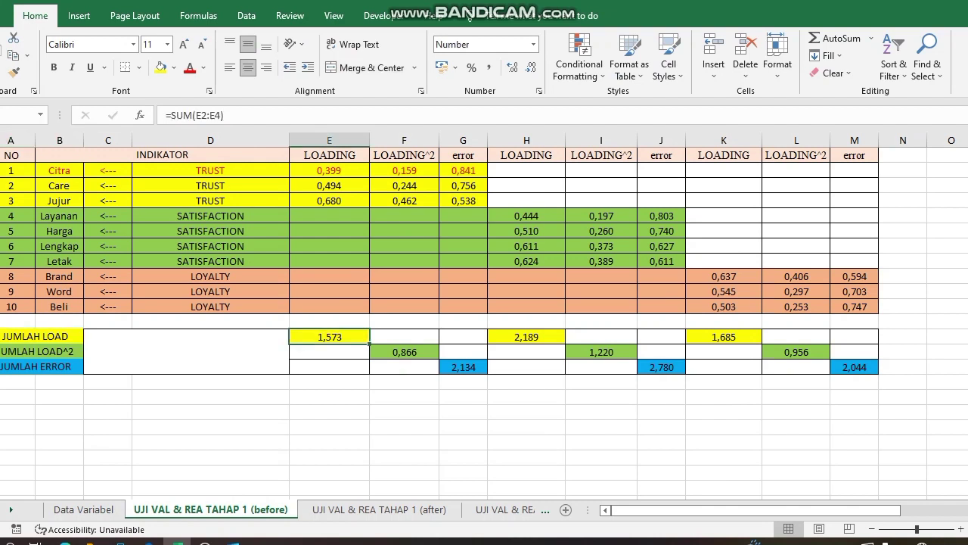
text(=)
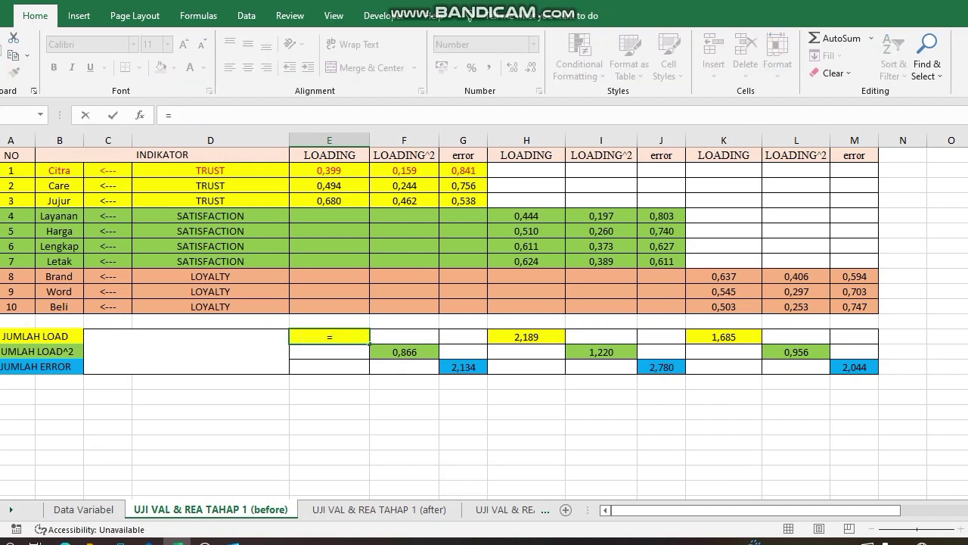
text(sum)
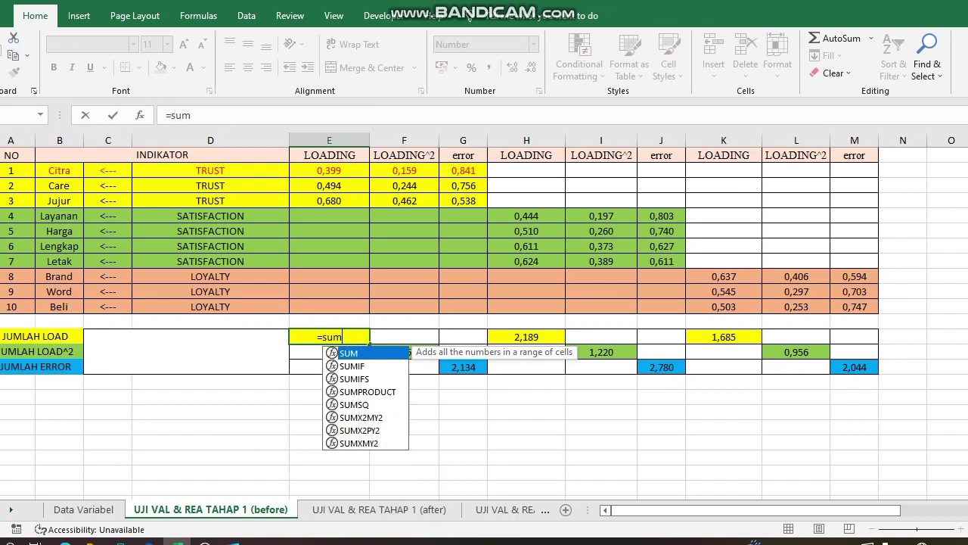
key(Tab)
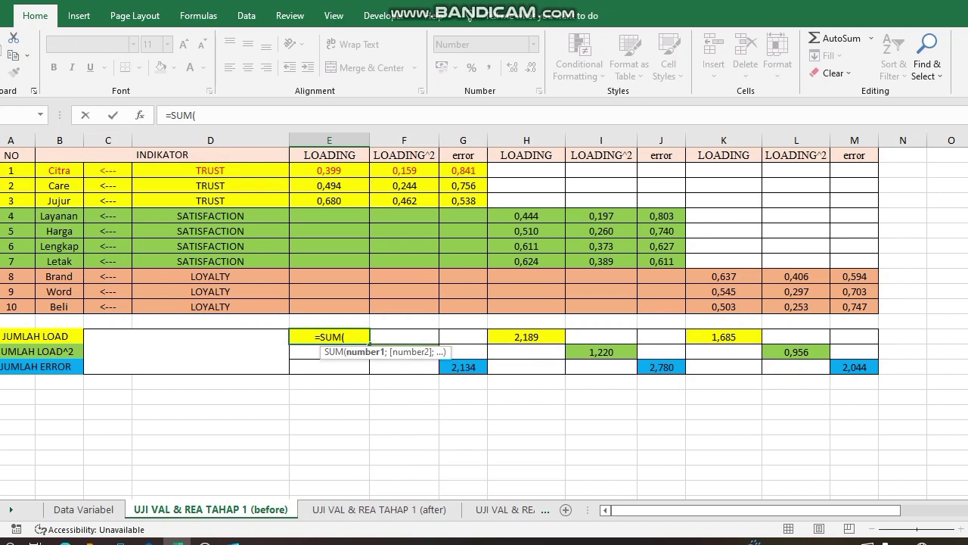
drag(330, 170, 329, 200)
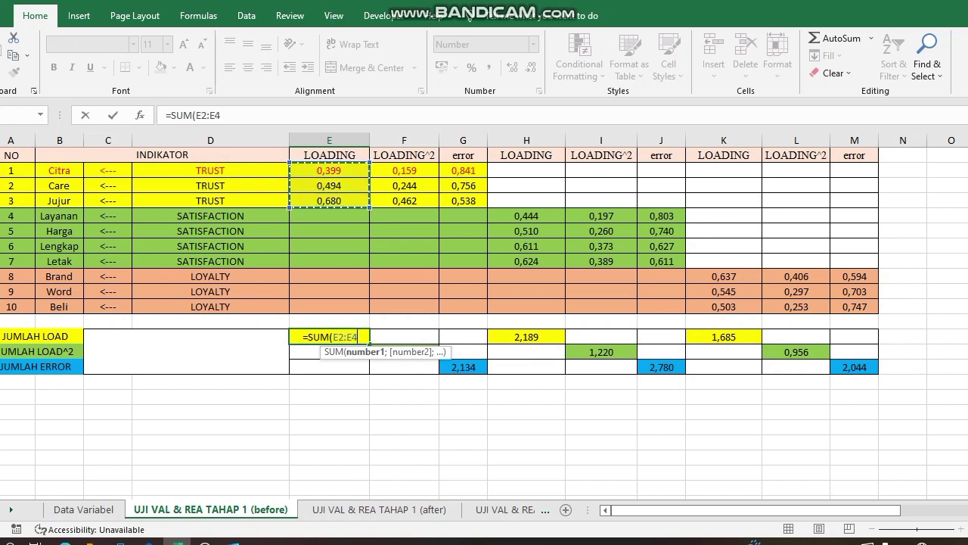
key(Return)
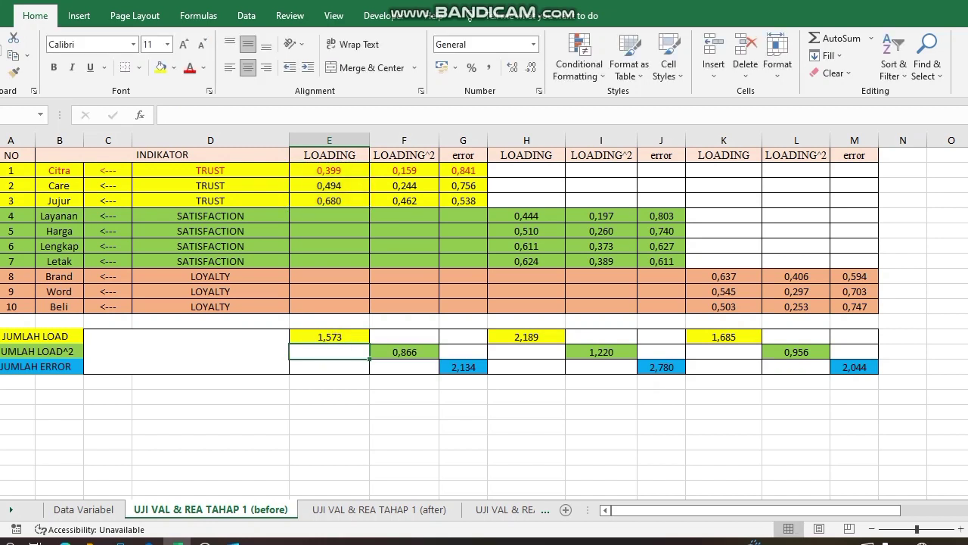
click(526, 336)
click(724, 336)
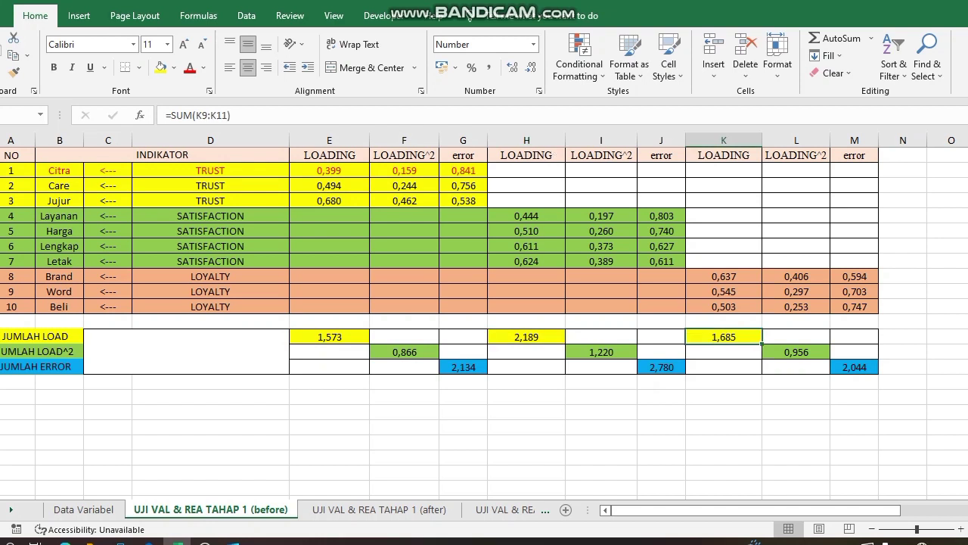
Step: Enter =SUM(F2:F4) as TRUST's JUMLAH LOAD^2, and check the JUMLAH LOAD^2 formulas for SATISFACTION and LOYALTY
click(41, 351)
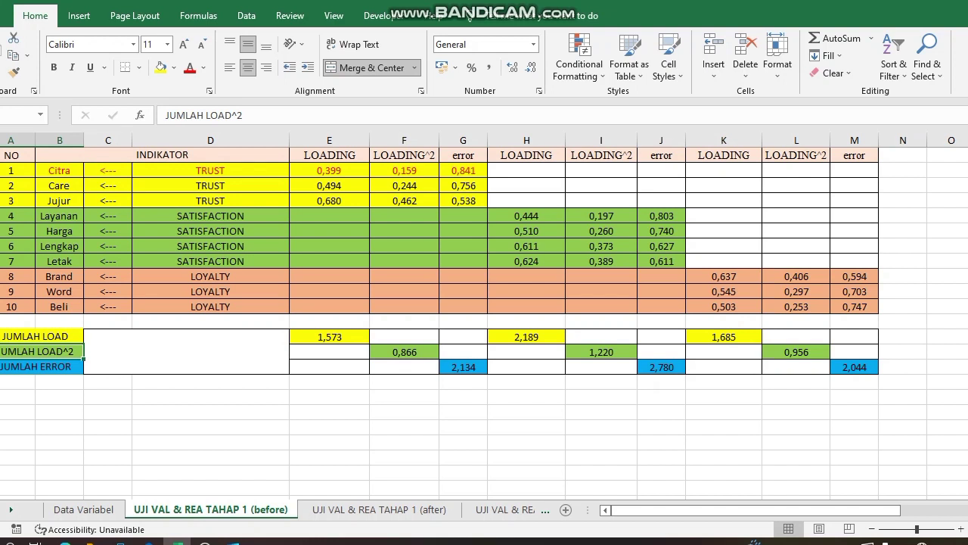
click(404, 352)
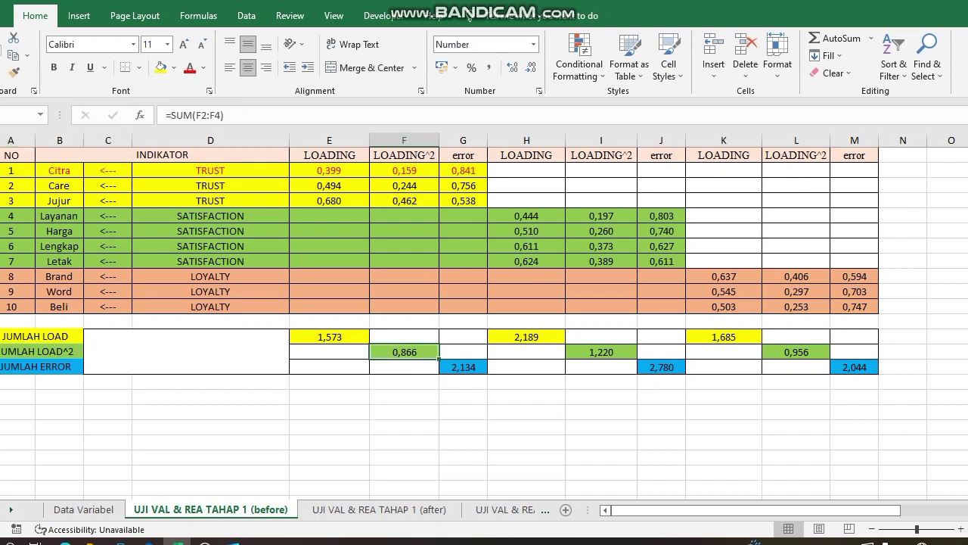
text(=)
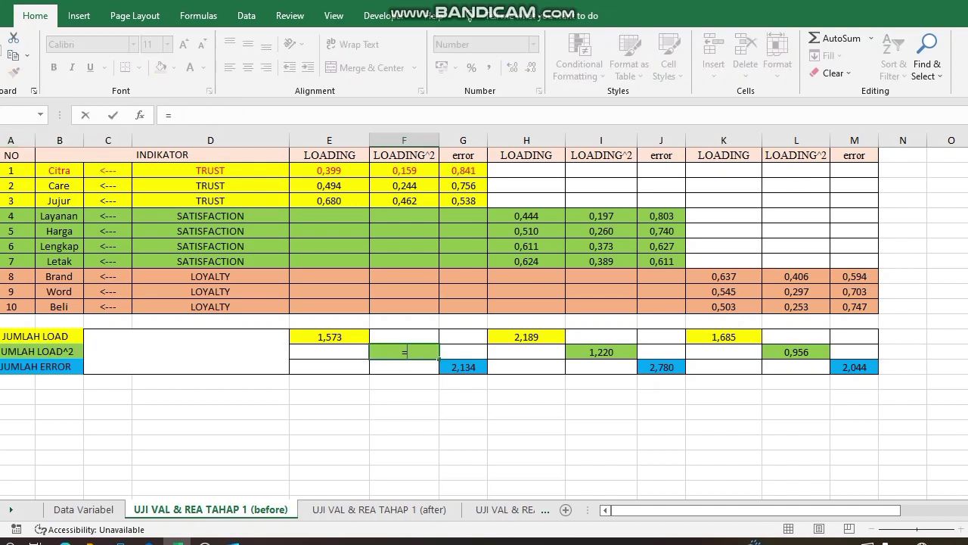
text(sum)
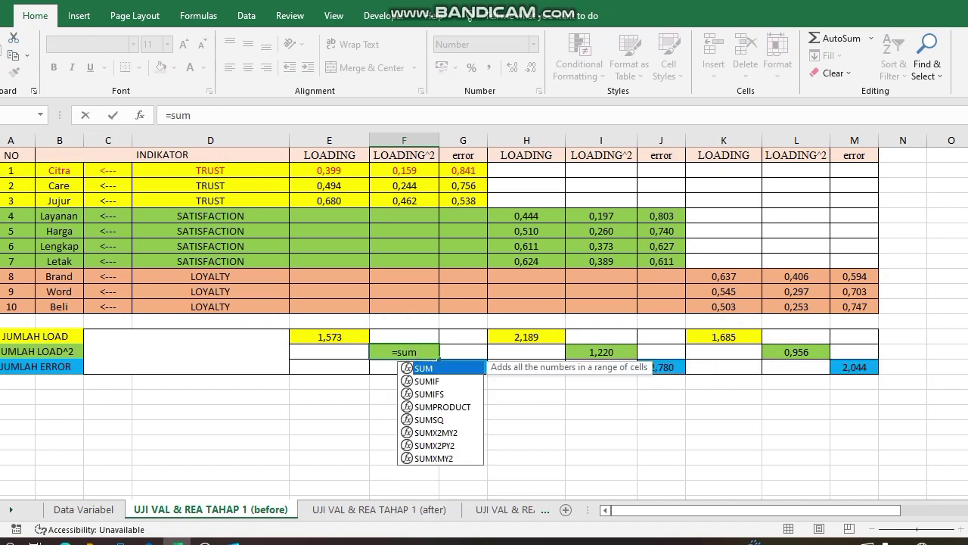
key(Tab)
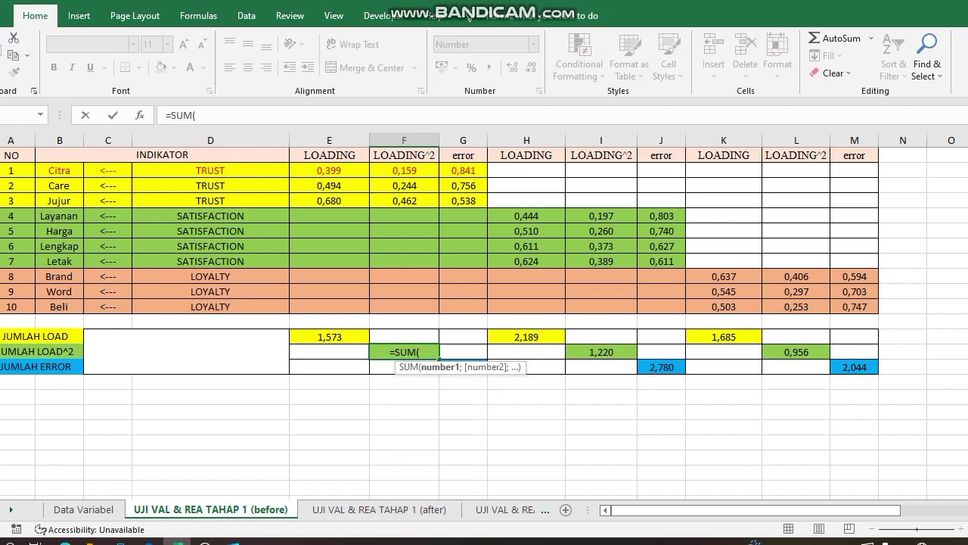
drag(404, 171, 437, 203)
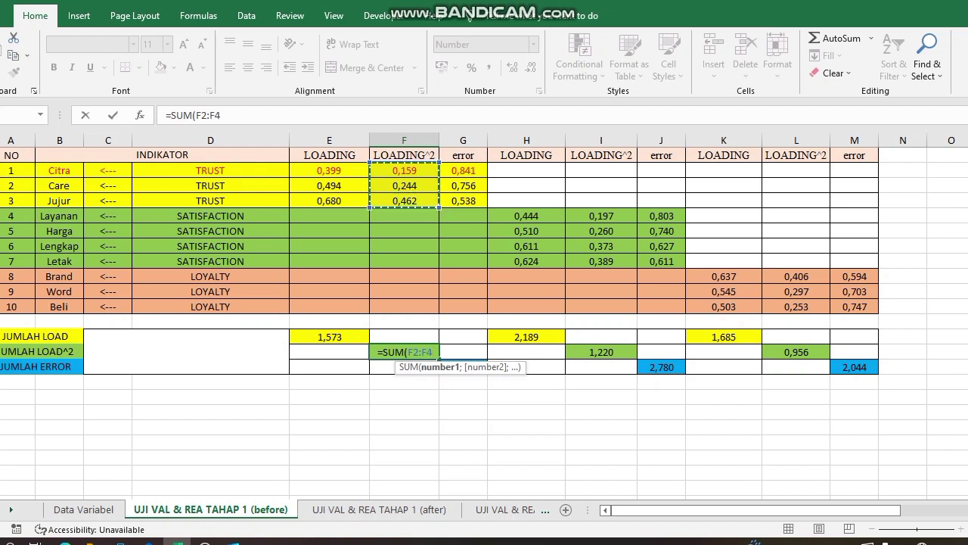
key(Return)
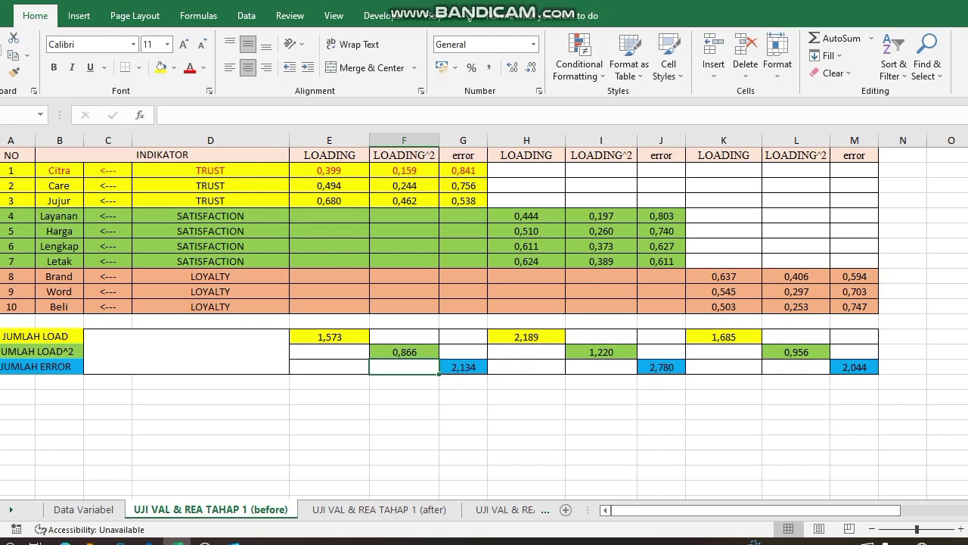
click(602, 352)
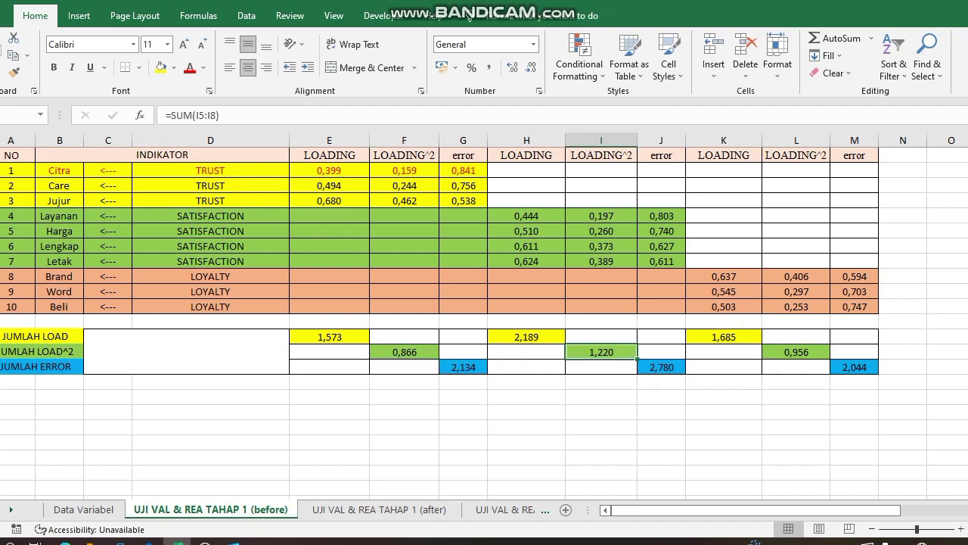
click(796, 352)
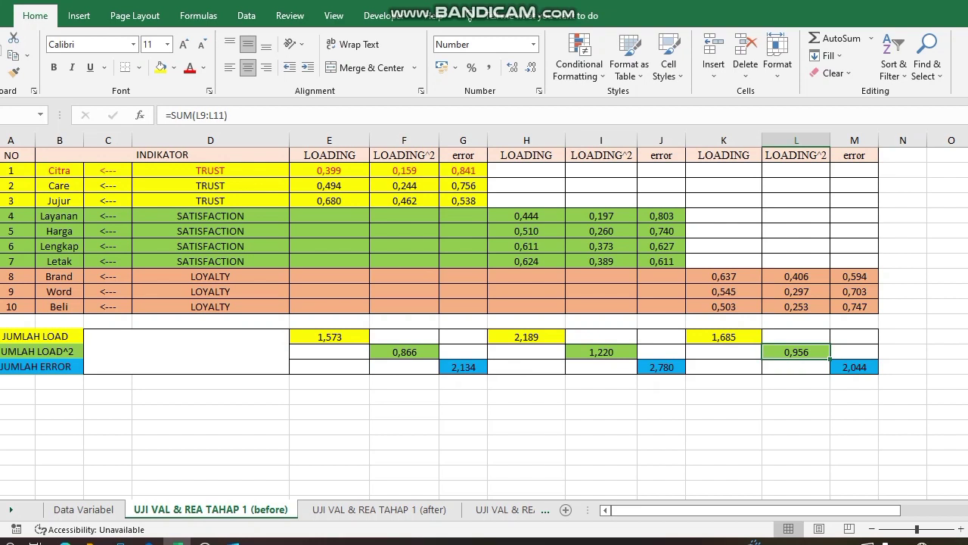
Step: Enter =SUM(G2:G4) as TRUST's JUMLAH ERROR, and check the JUMLAH ERROR formulas for SATISFACTION and LOYALTY
click(41, 367)
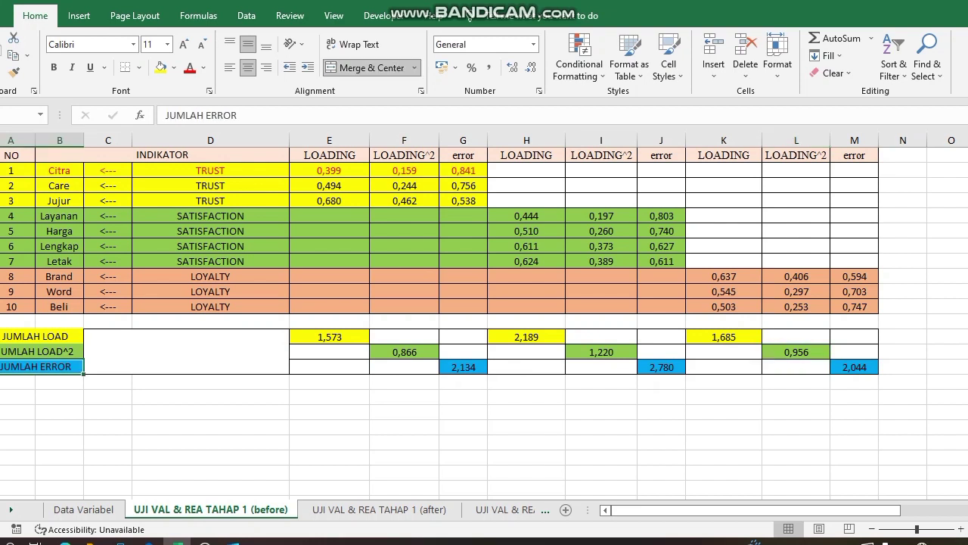
click(463, 367)
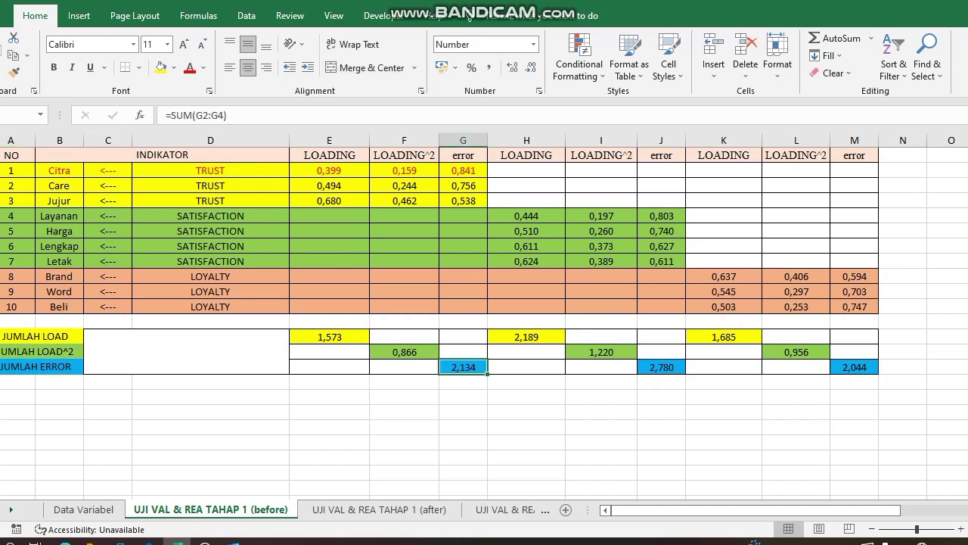
text(=sum)
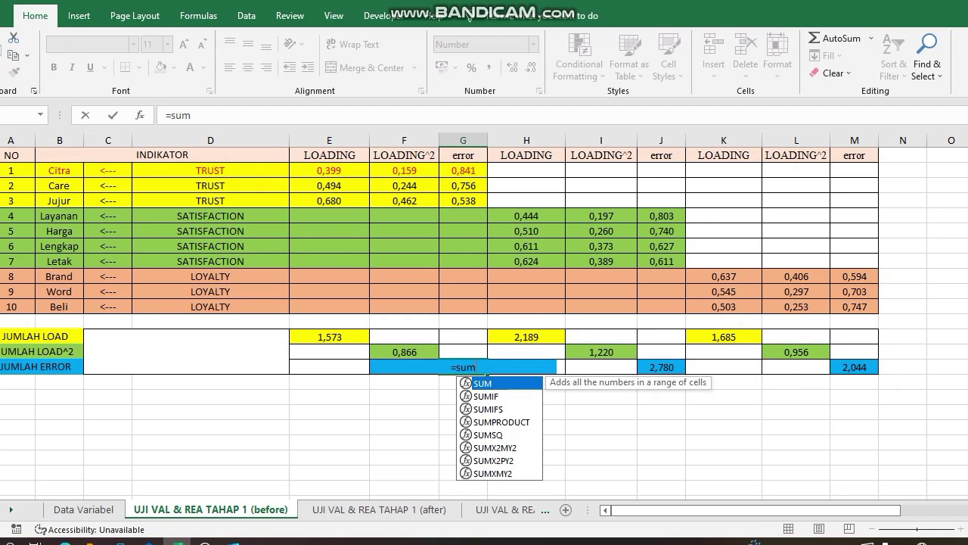
key(Tab)
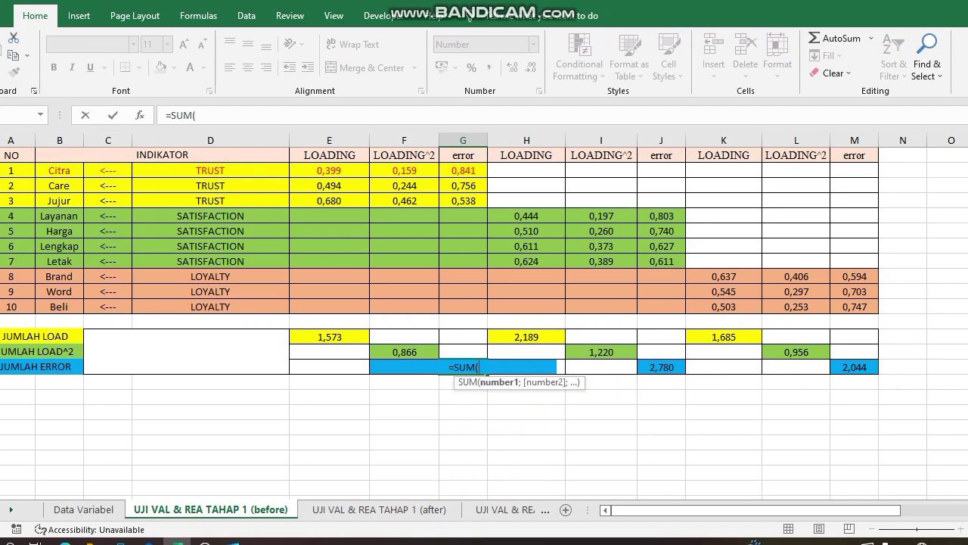
drag(463, 170, 463, 200)
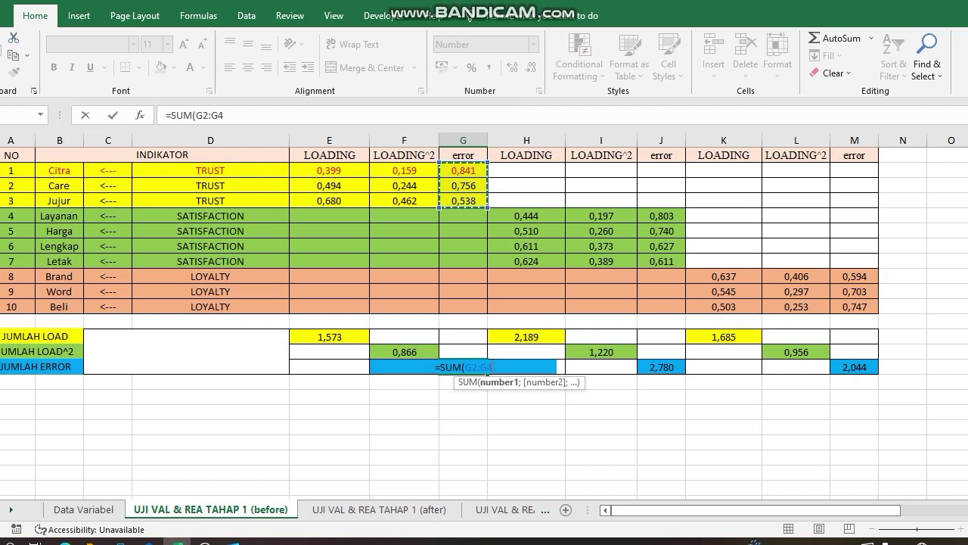
key(Return)
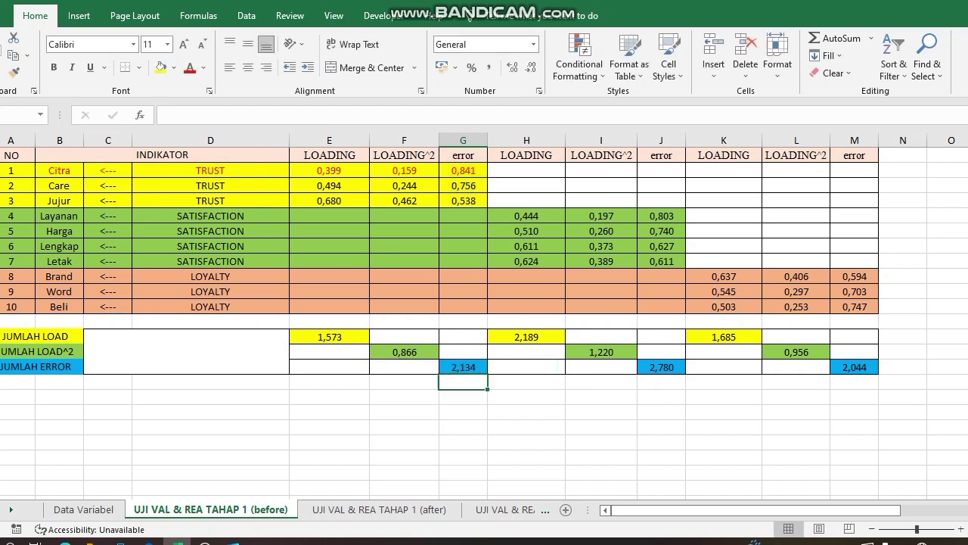
click(660, 367)
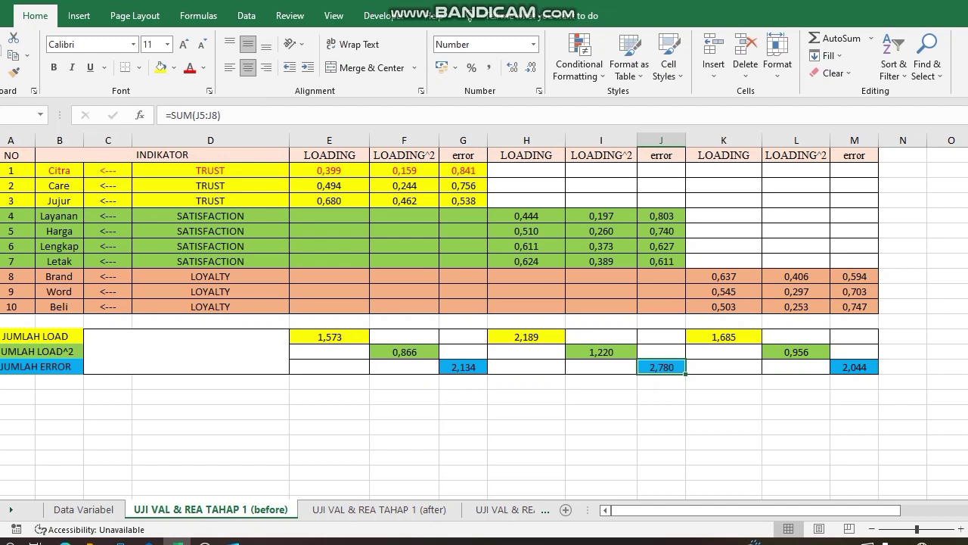
click(854, 367)
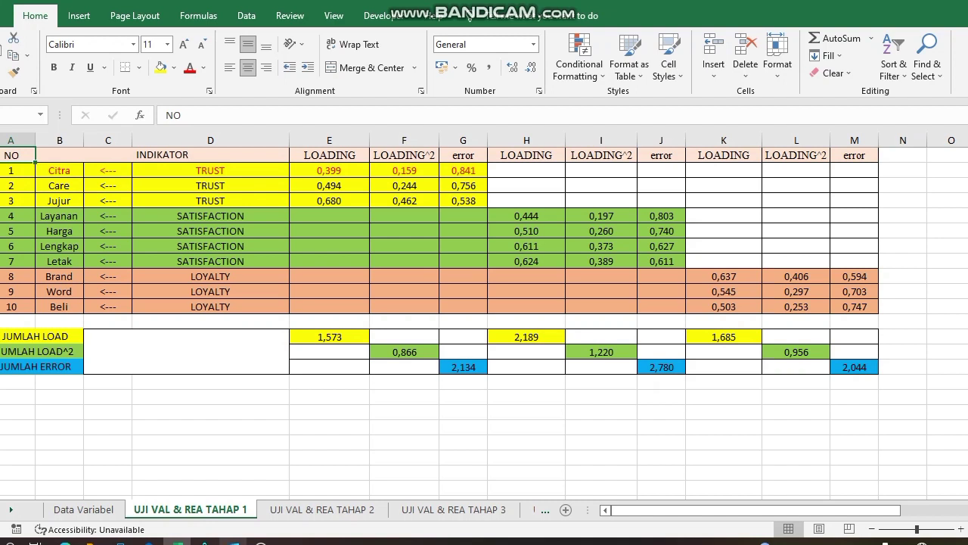
Step: Switch to the Amos path diagram, show the input model, and erase the Citra indicator with its error term e1
mouse_move(204, 543)
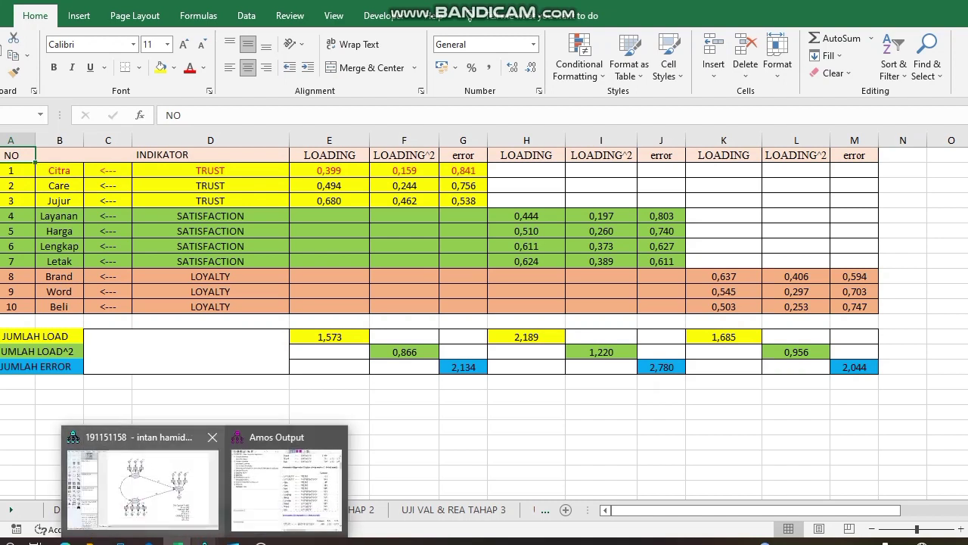
click(142, 484)
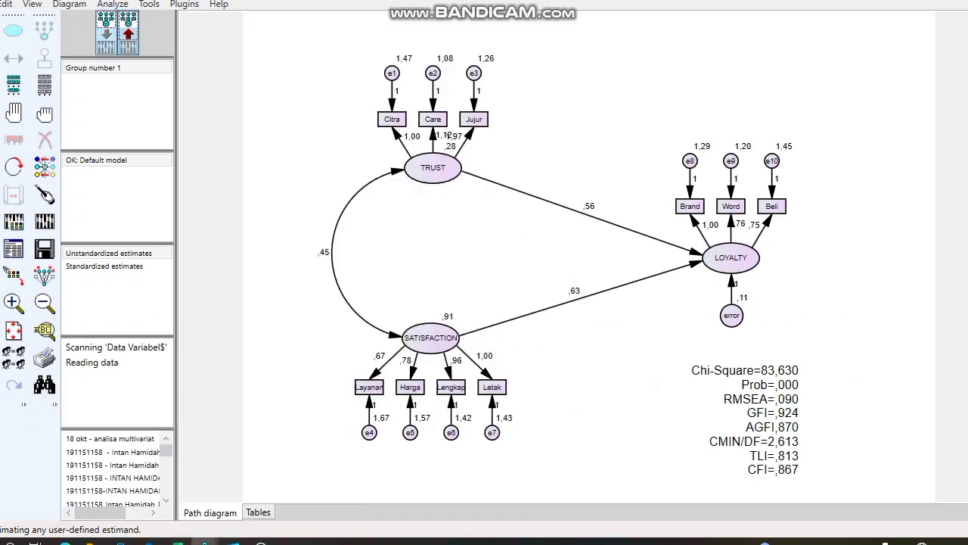
click(106, 32)
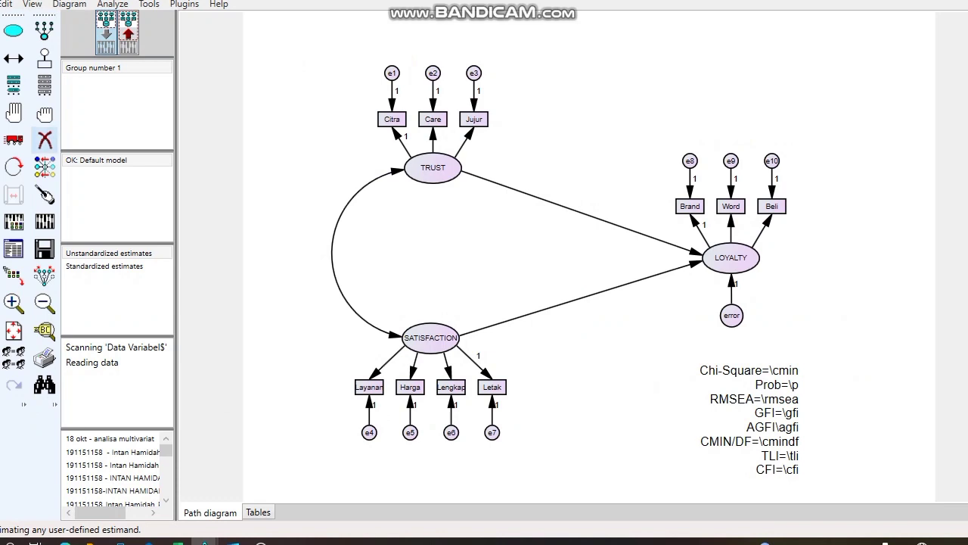
click(45, 139)
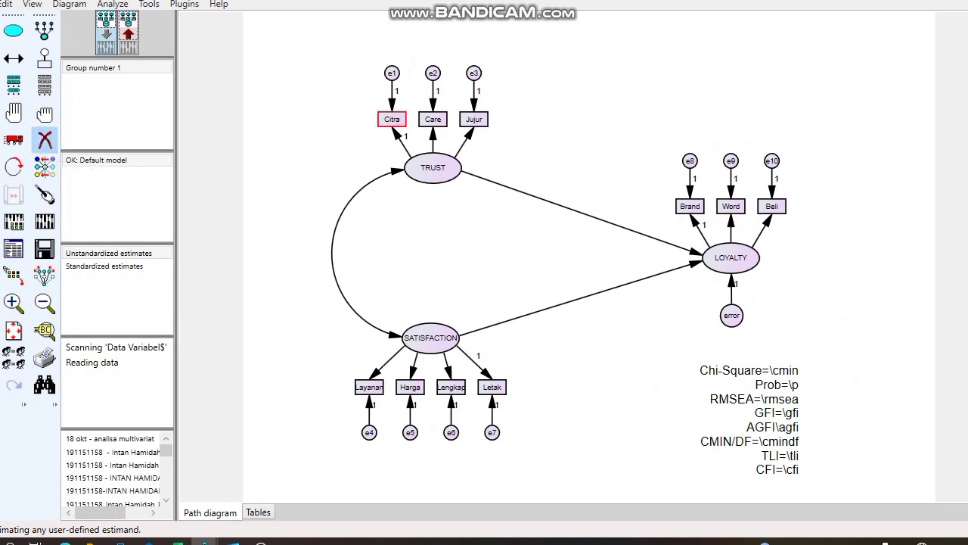
click(392, 119)
click(392, 73)
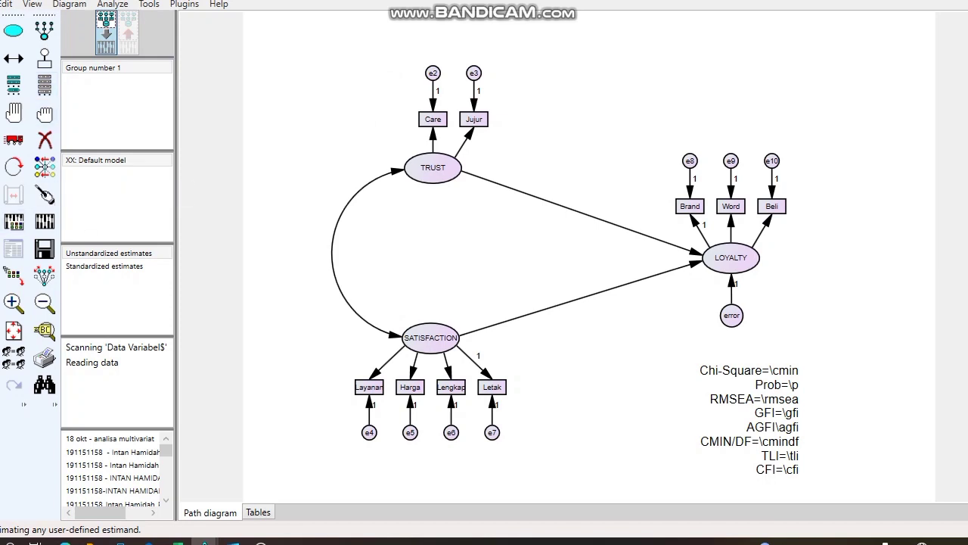
Step: Set the regression weight of the path from TRUST to Care to 1 and recalculate the model estimates
key(ctrl+o)
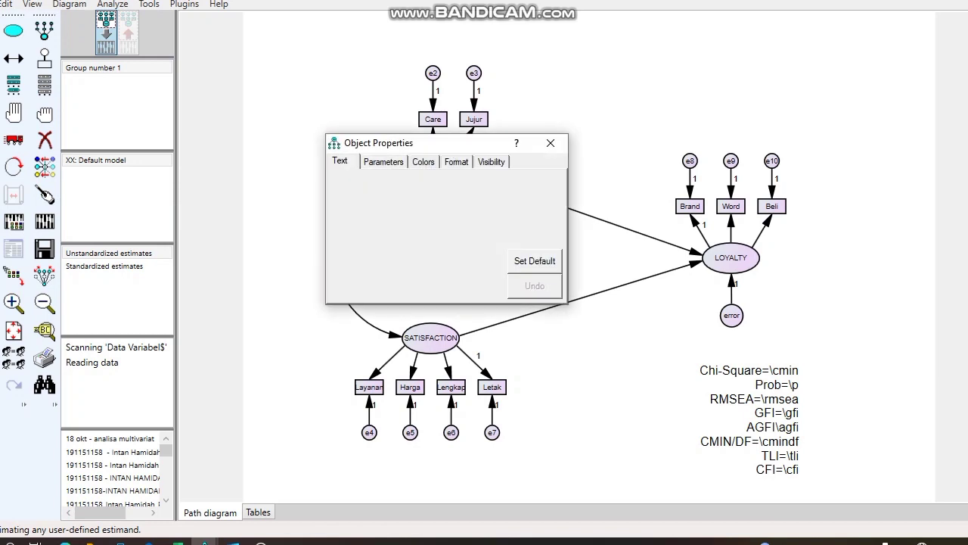
click(383, 161)
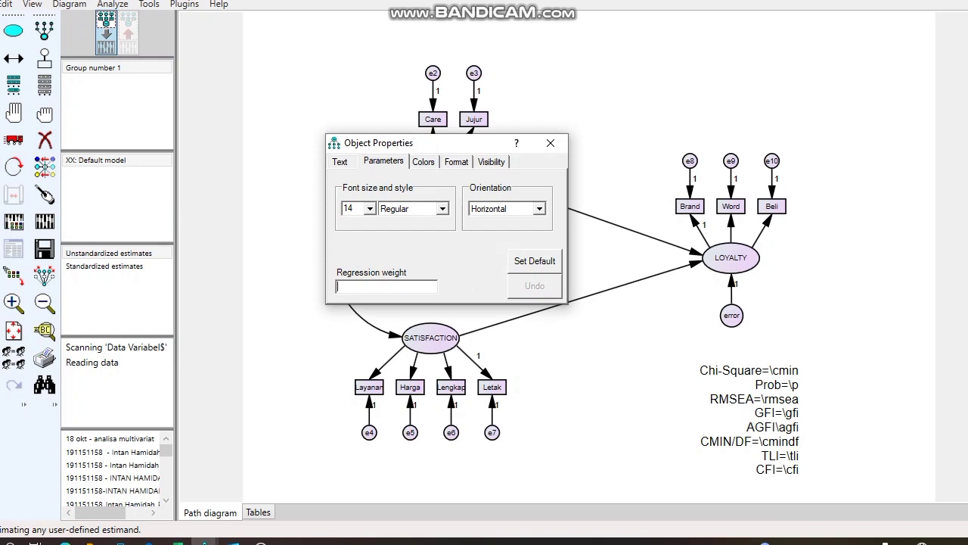
text(1)
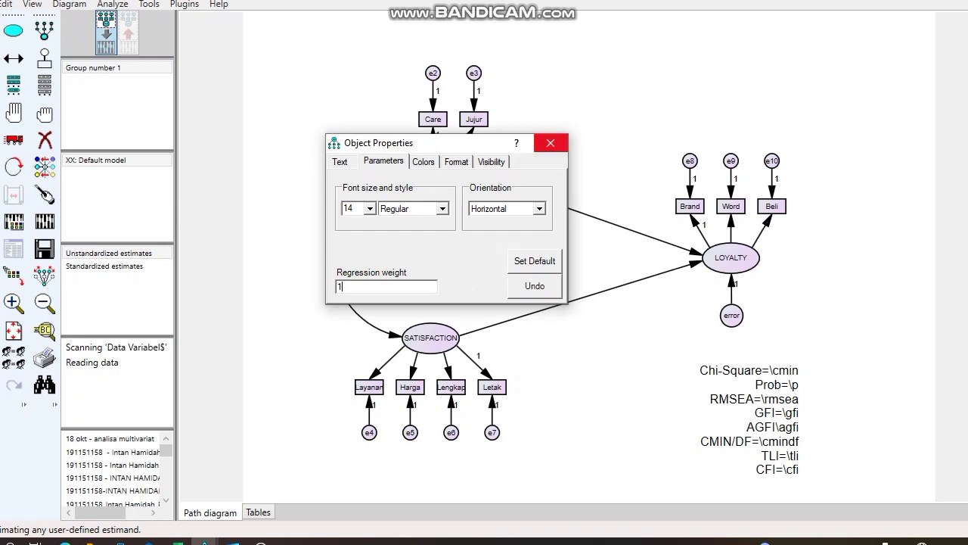
click(551, 143)
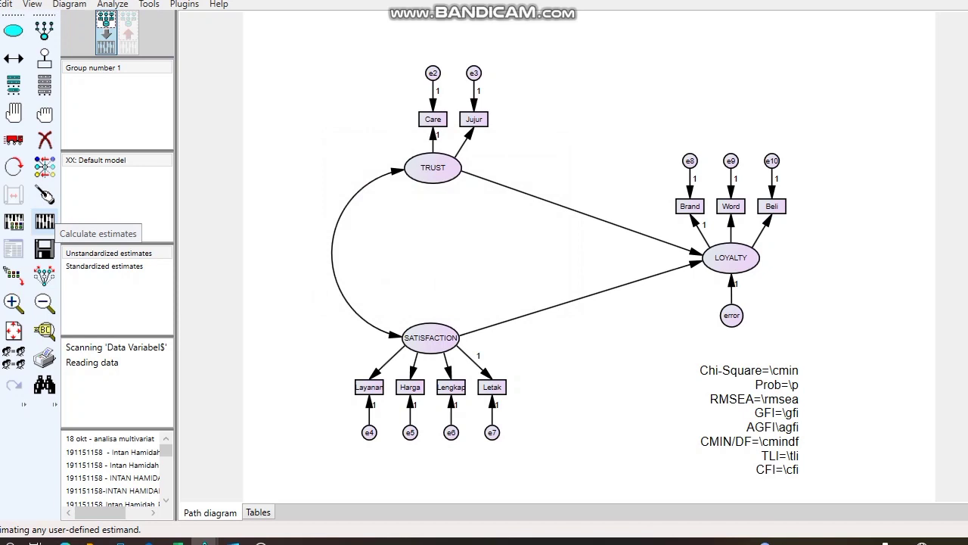
click(45, 221)
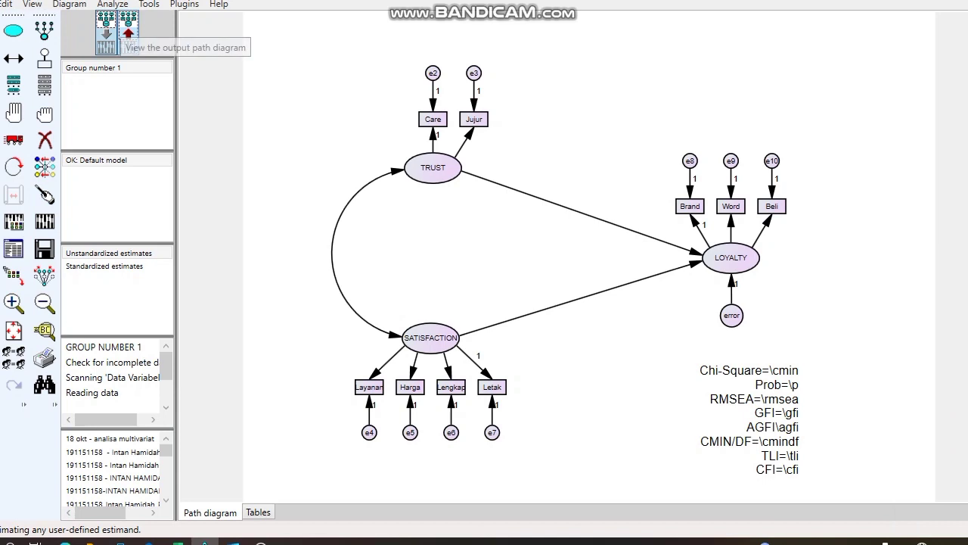
Step: Show the output path diagram and open the Estimates section of the text output
click(127, 30)
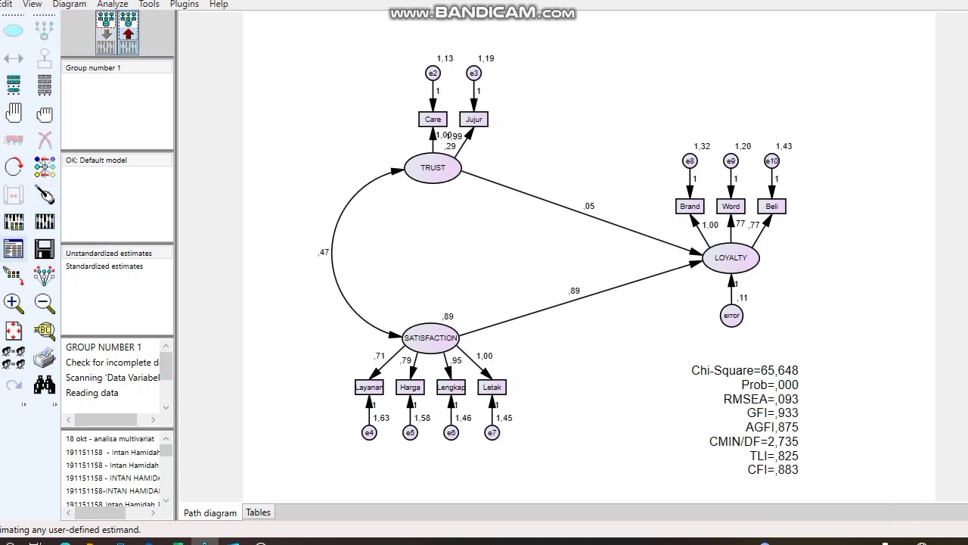
click(13, 250)
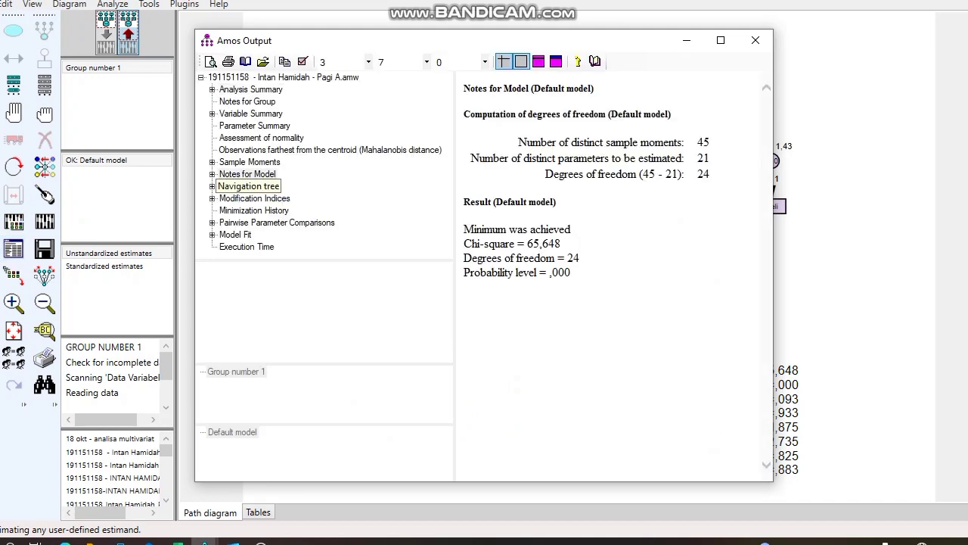
click(236, 186)
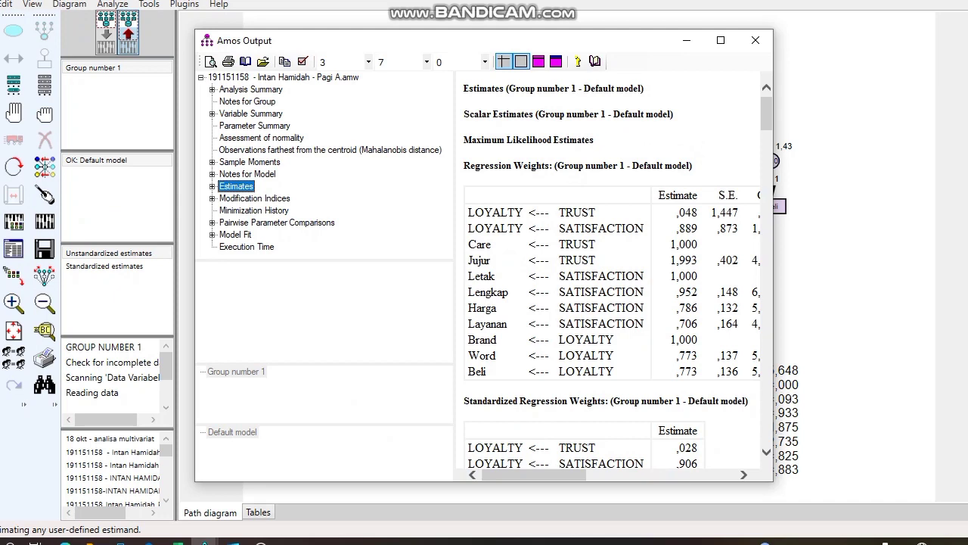
Step: Highlight the standardized regression weights from Care to Beli and compare them with the UJI VAL & REA TAHAP 2 sheet in Excel
drag(766, 113, 767, 127)
scroll(612, 270, down, 3)
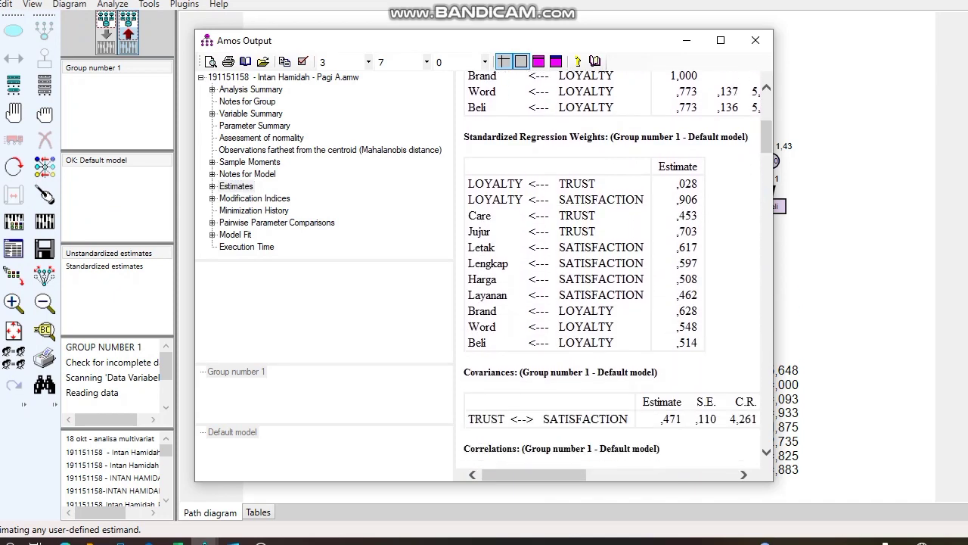
drag(469, 215, 696, 345)
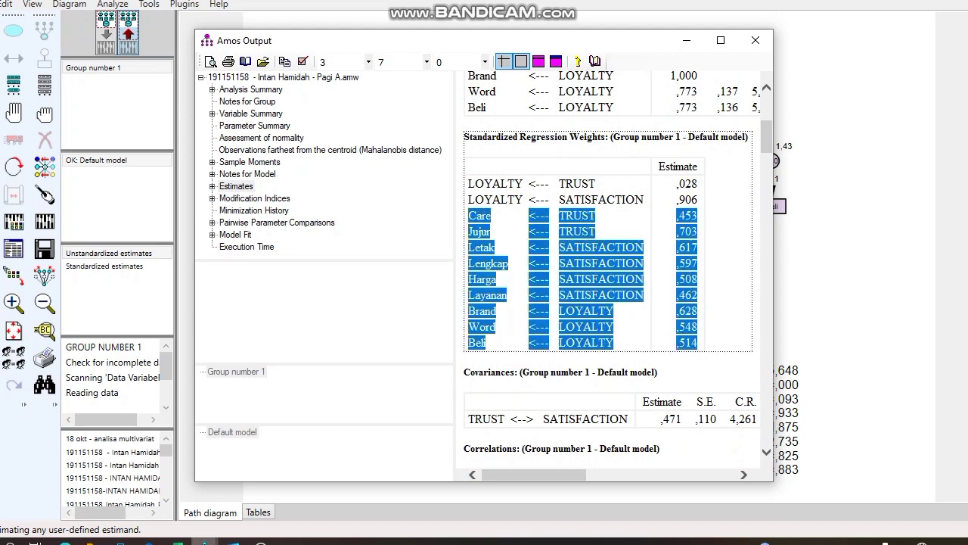
click(177, 540)
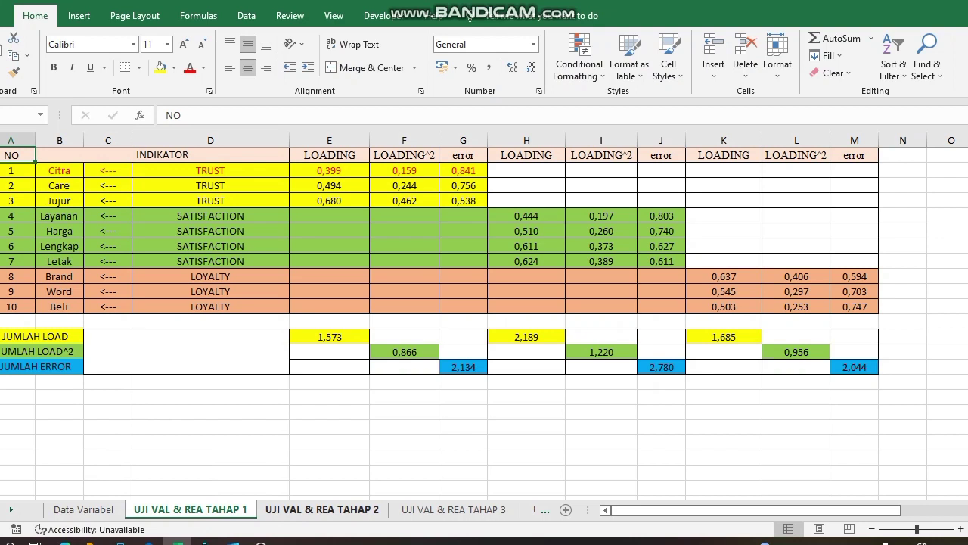
key(ctrl+Page_Down)
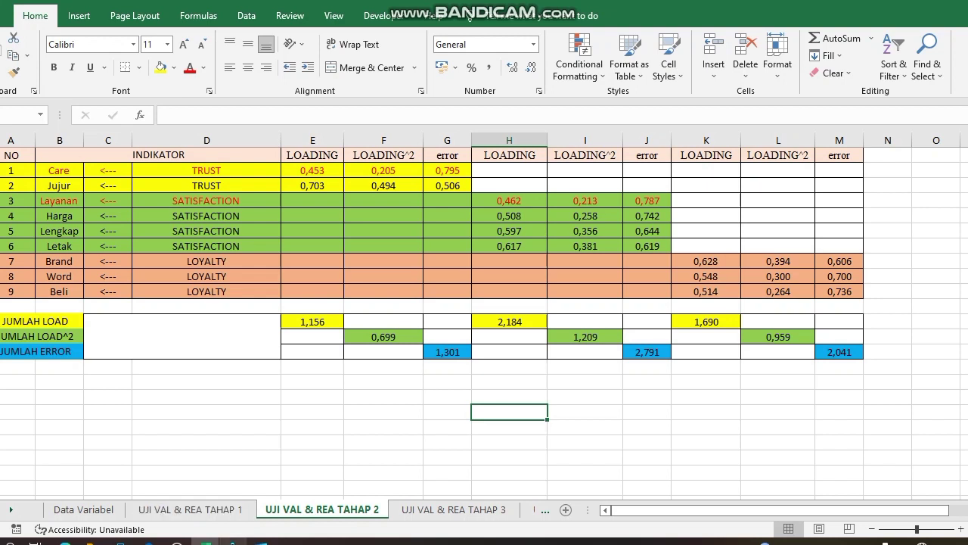
Step: Switch back to the Amos input diagram and erase the Care and Layanan indicators with their error terms e2 and e4
mouse_move(233, 542)
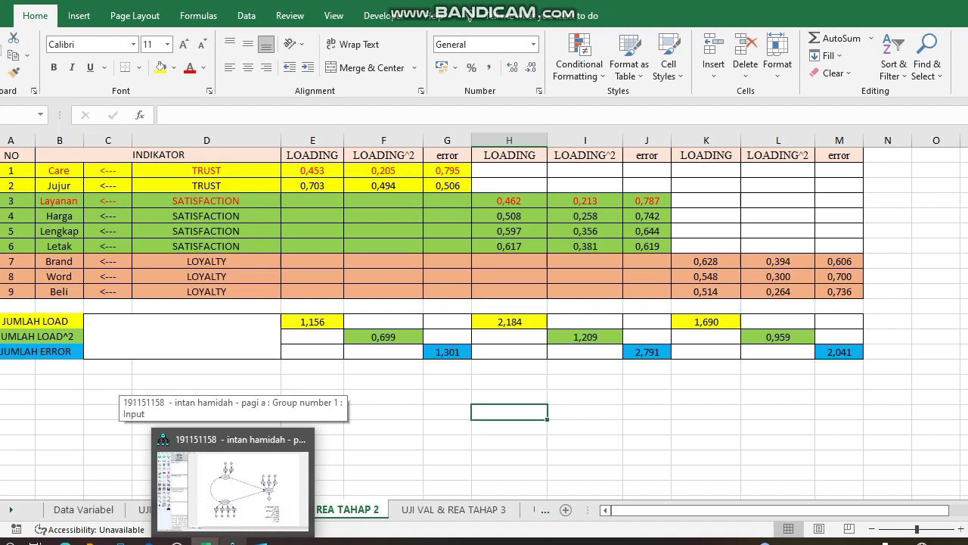
click(232, 484)
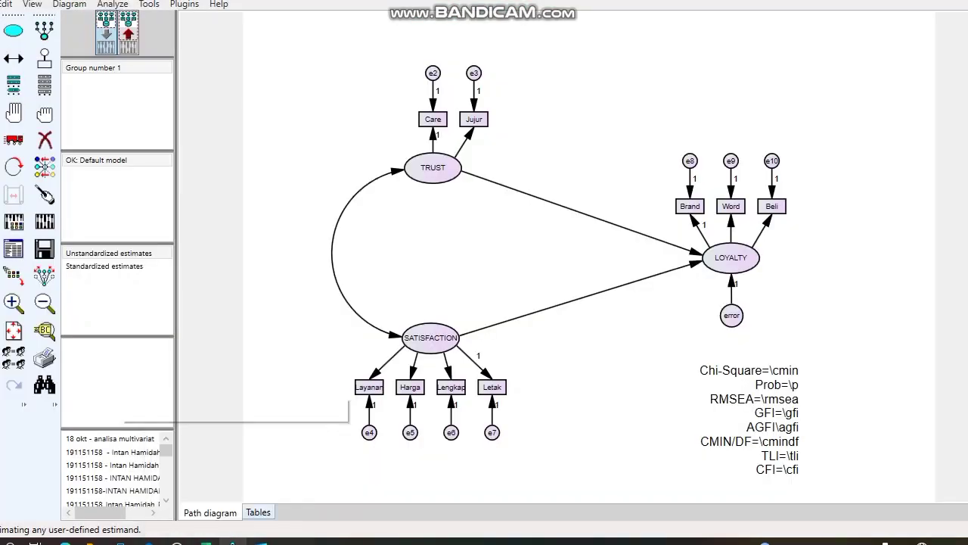
click(44, 139)
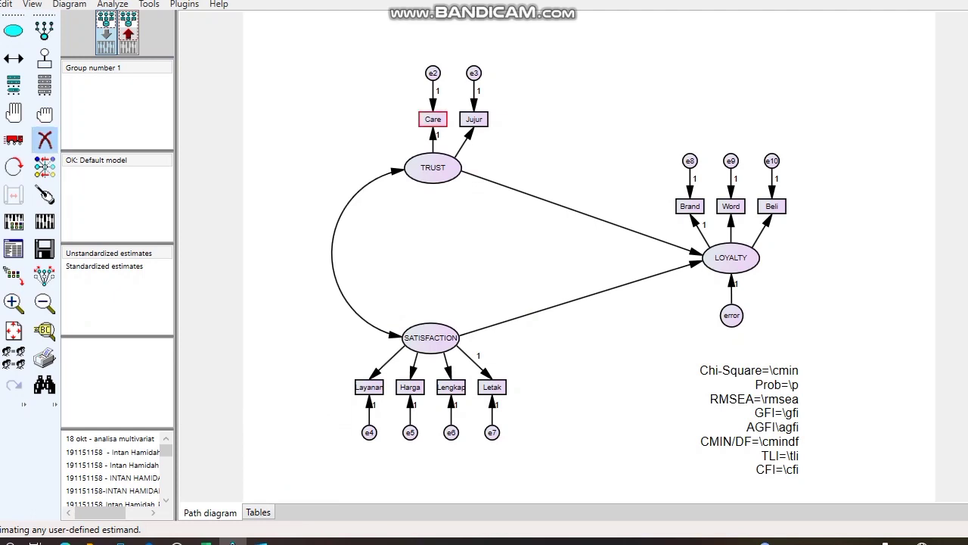
click(432, 119)
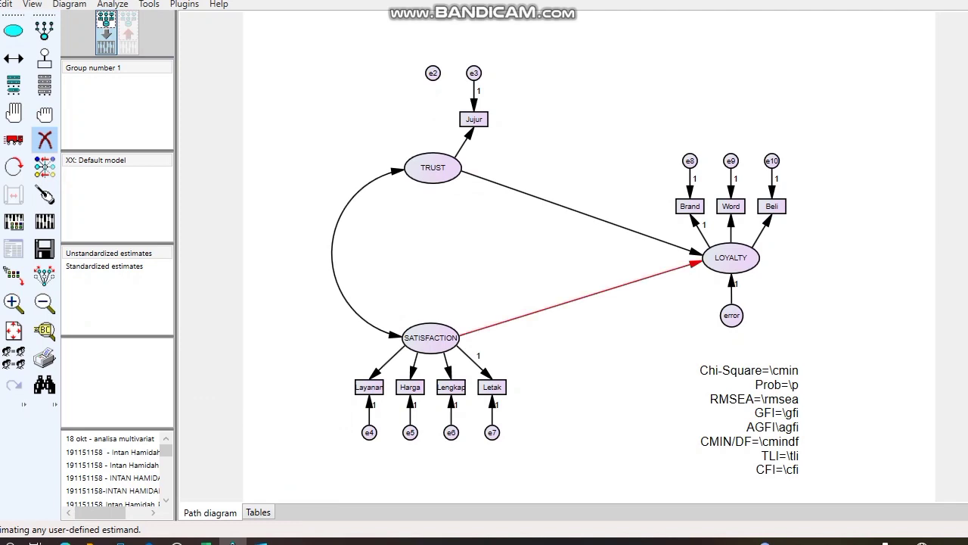
click(369, 387)
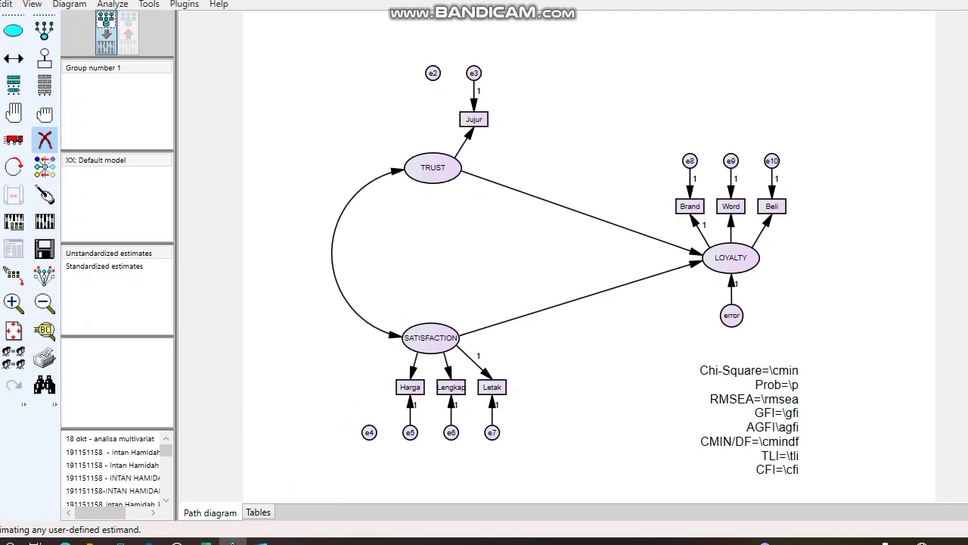
click(369, 432)
click(433, 73)
click(45, 140)
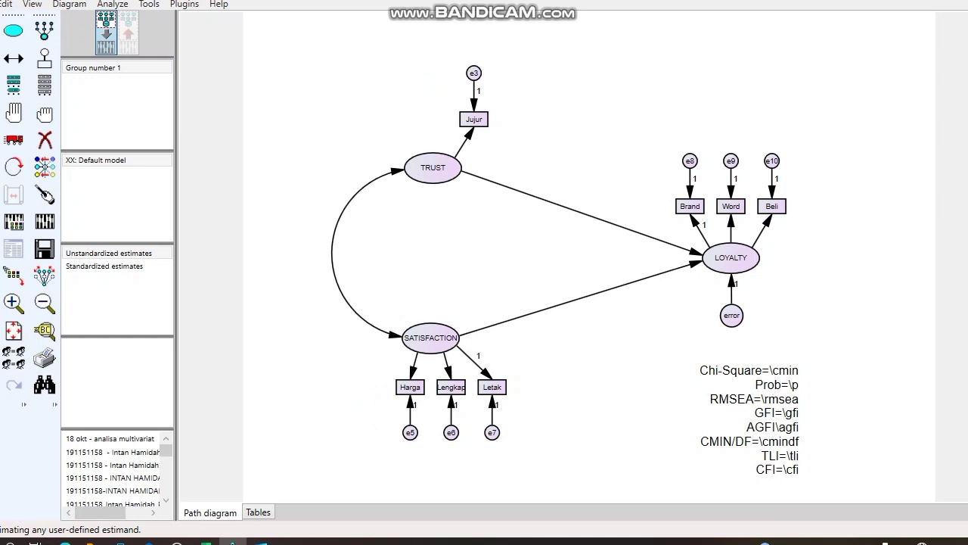
Step: Set the regression weight of the path from TRUST to Jujur to 1
key(ctrl+o)
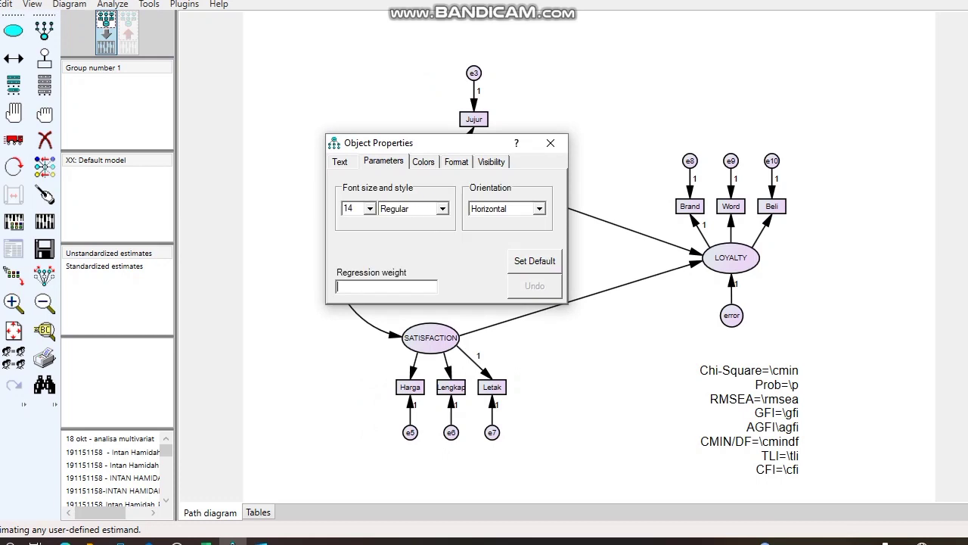
text(1)
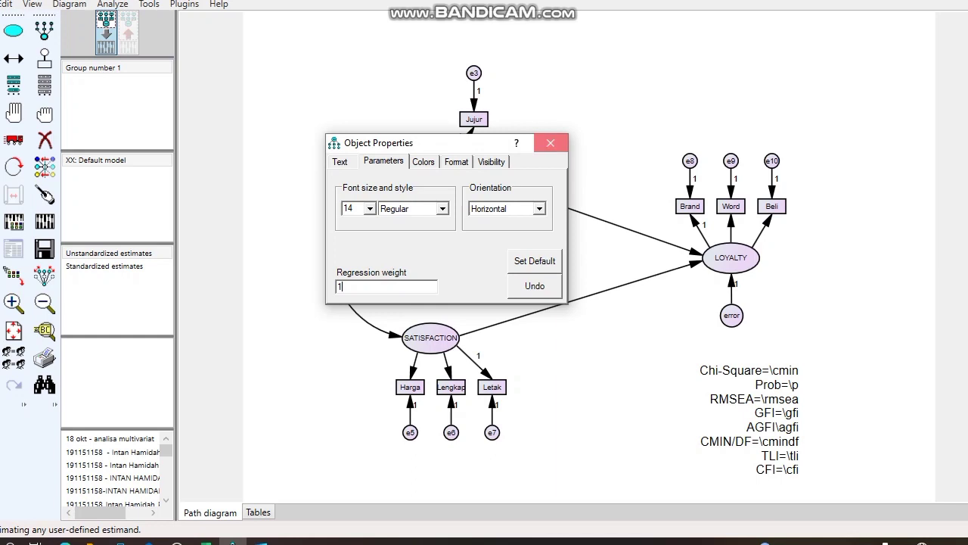
click(551, 143)
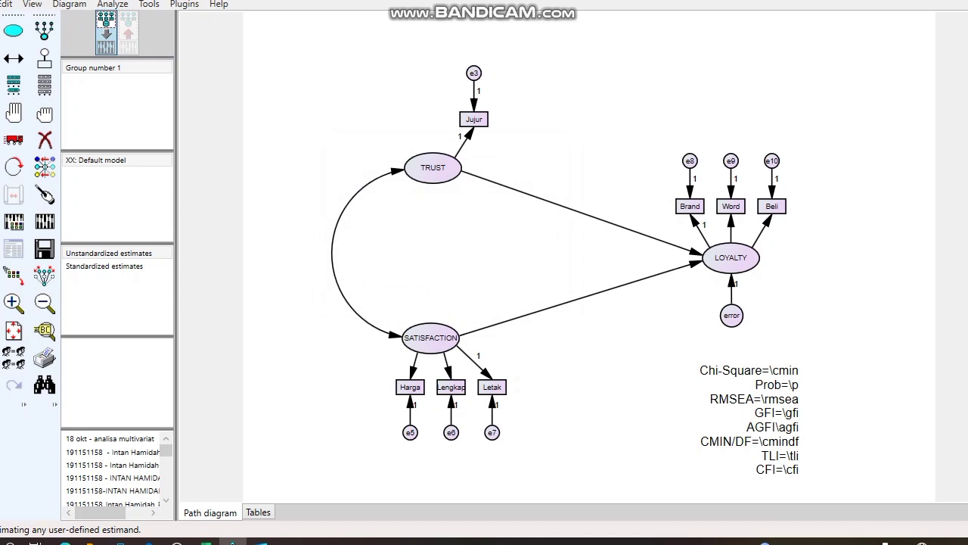
Step: Set the variance of Jujur's error term e3 to 0,005 and recalculate the model estimates
double_click(473, 73)
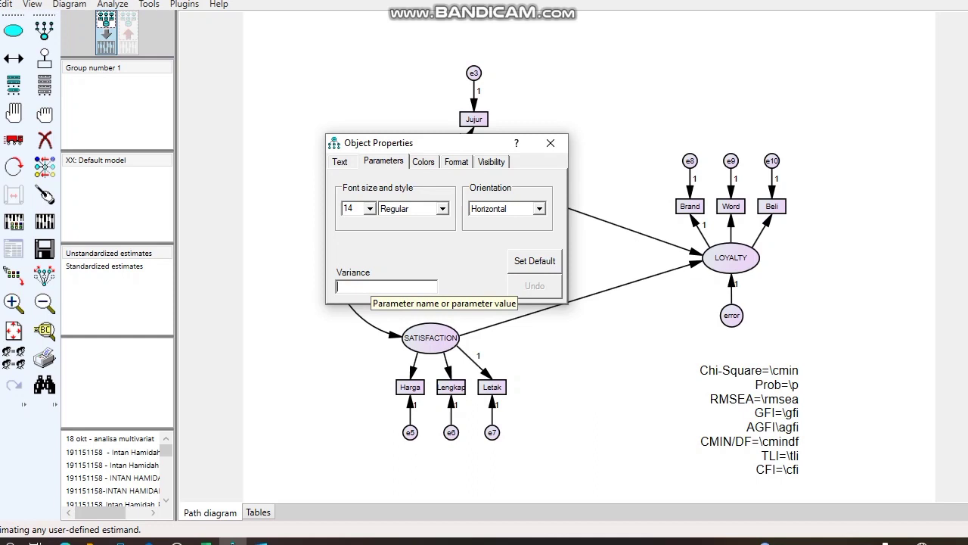
text(0,005)
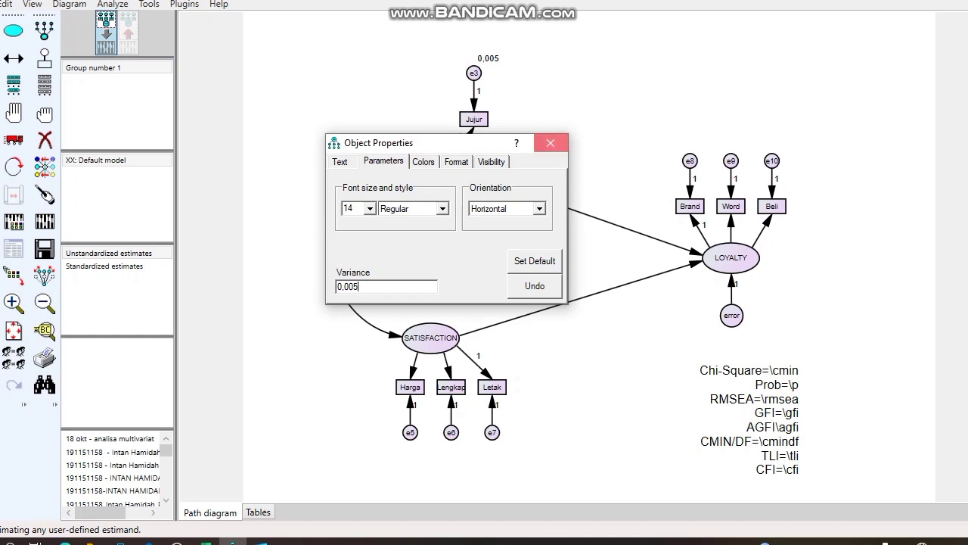
click(550, 143)
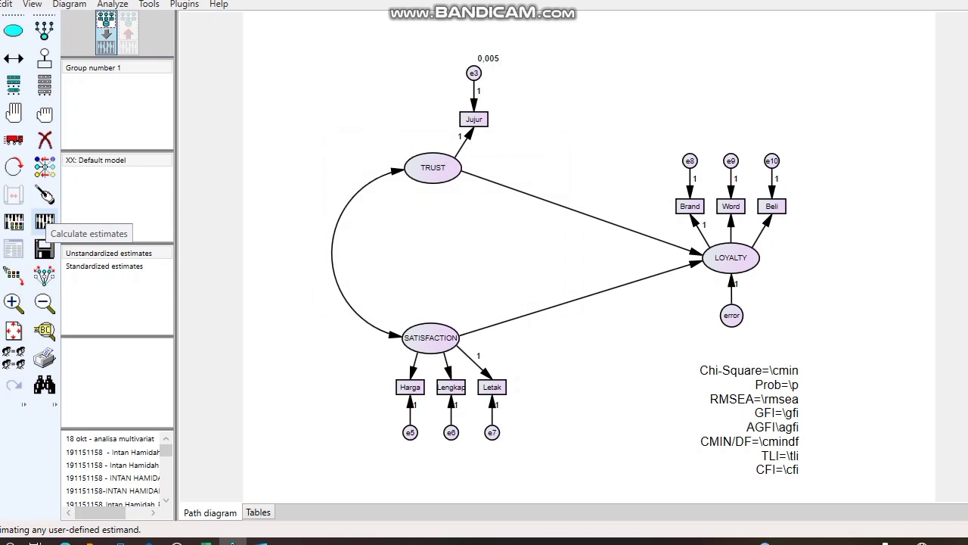
click(45, 221)
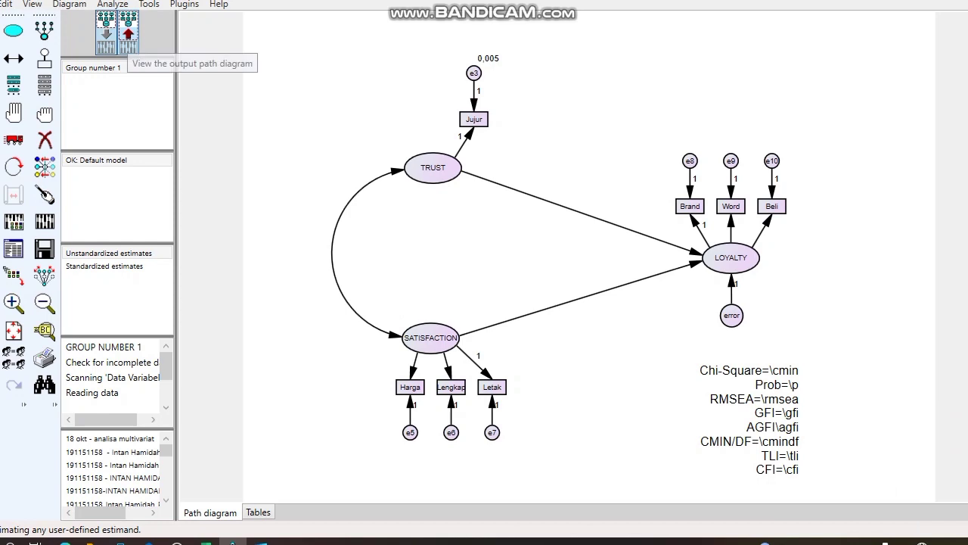
Step: Show the output path diagram and highlight the standardized regression weights from Jujur to Beli in the Estimates text output
click(128, 38)
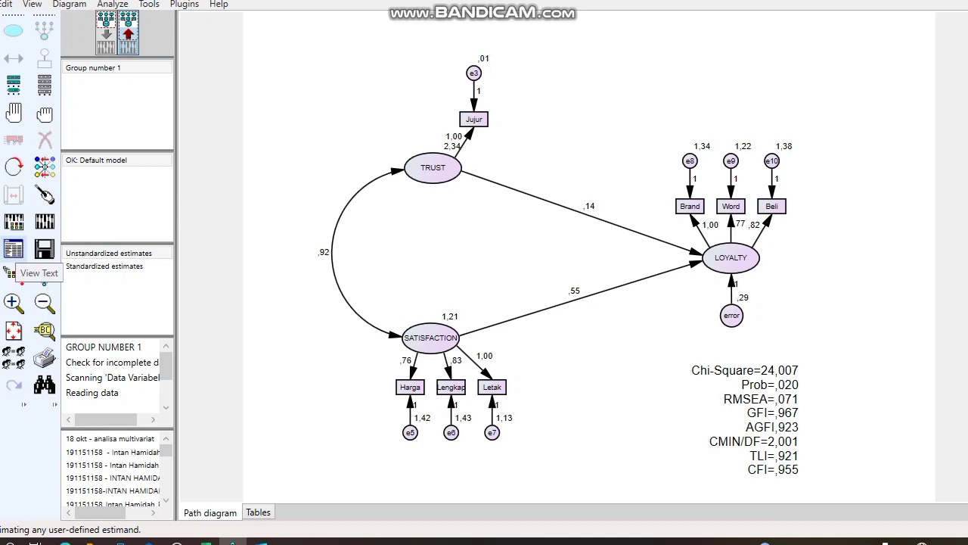
click(14, 249)
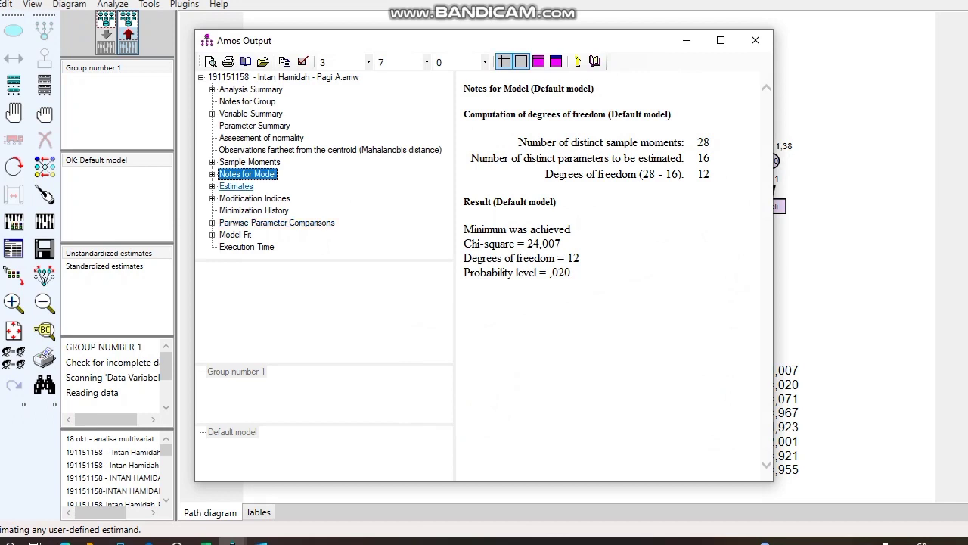
click(236, 186)
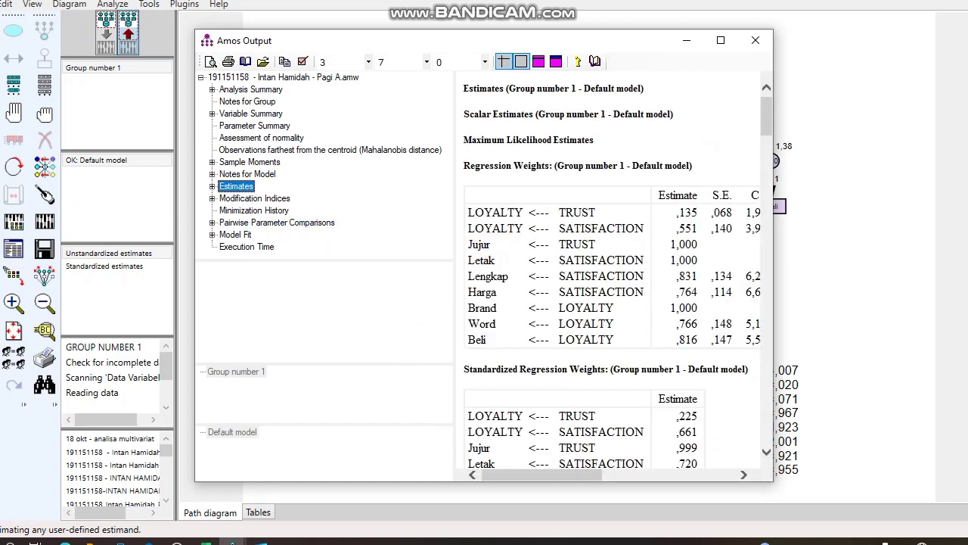
scroll(613, 272, down, 4)
scroll(613, 273, down, 2)
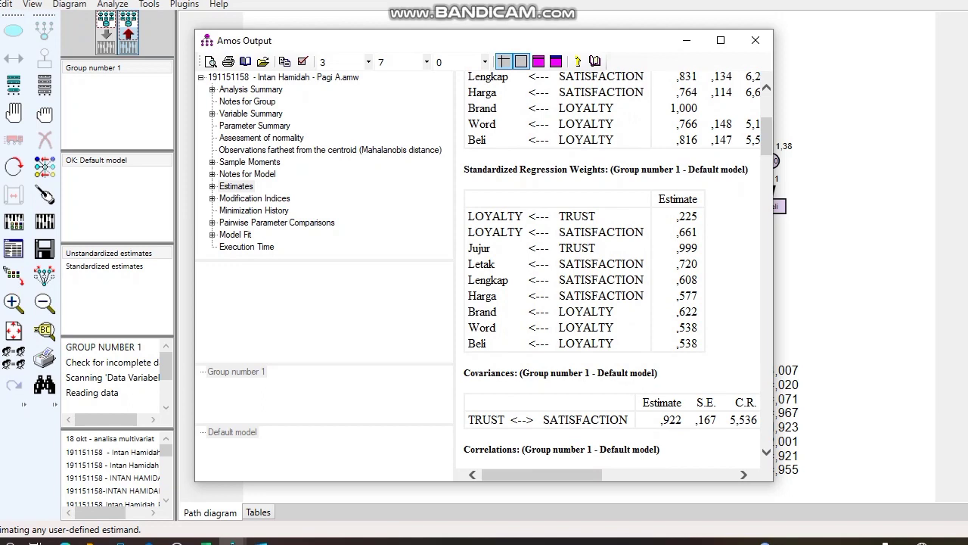
drag(469, 248, 484, 346)
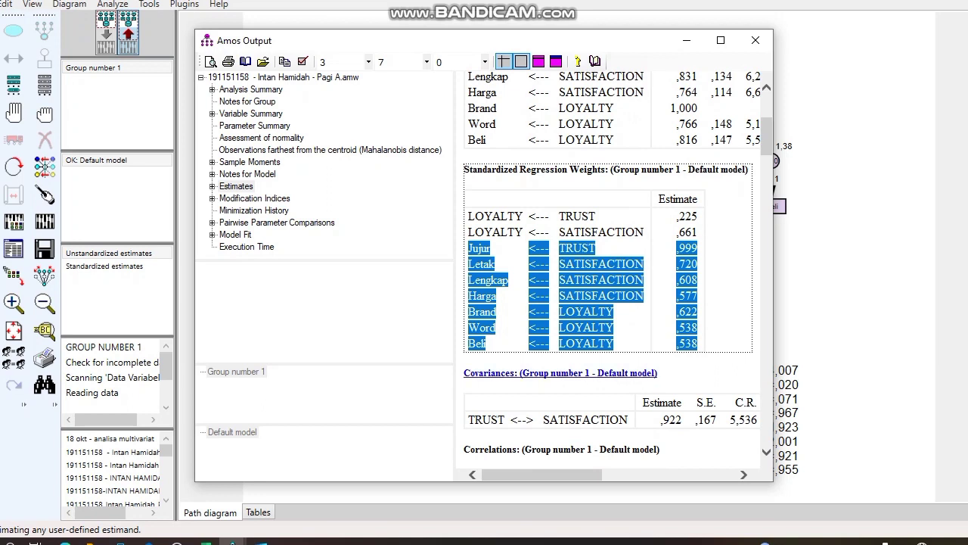
Step: Switch to Excel and review the loadings, squared loadings, errors and their sums on the UJI VAL & REA TAHAP 3 sheets
mouse_move(205, 542)
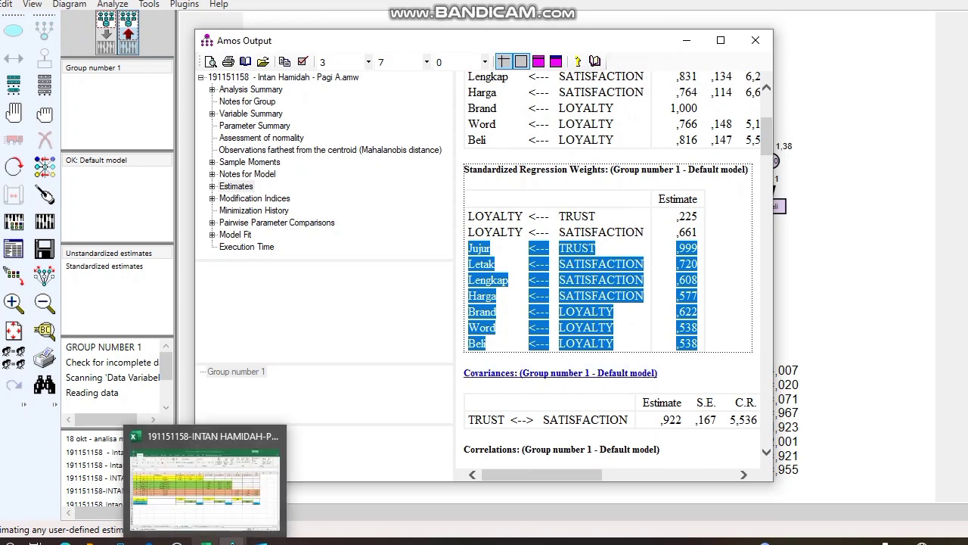
click(205, 484)
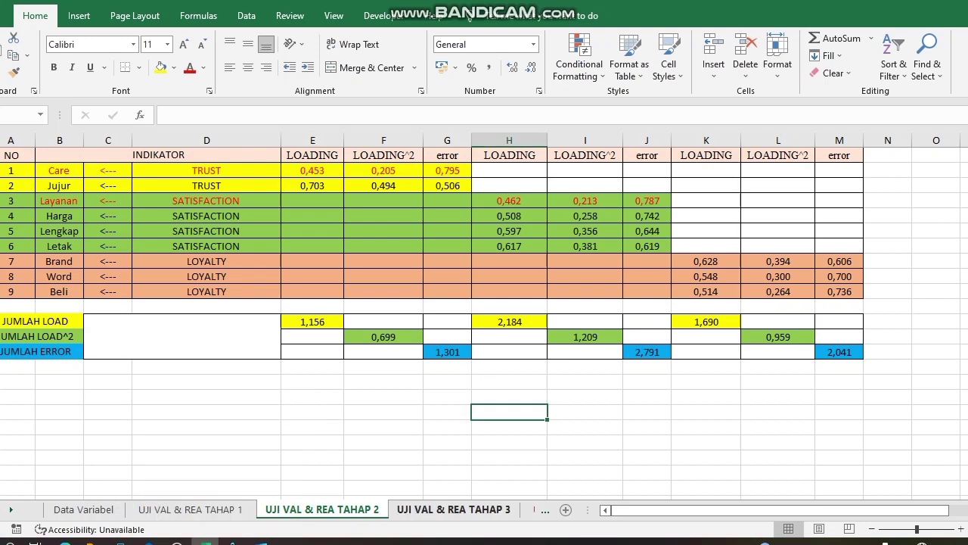
click(454, 509)
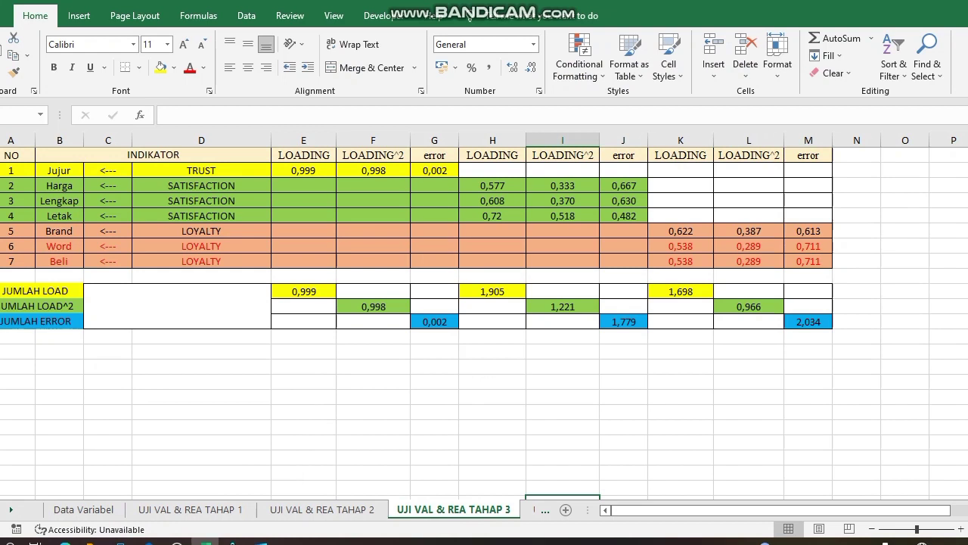
click(11, 155)
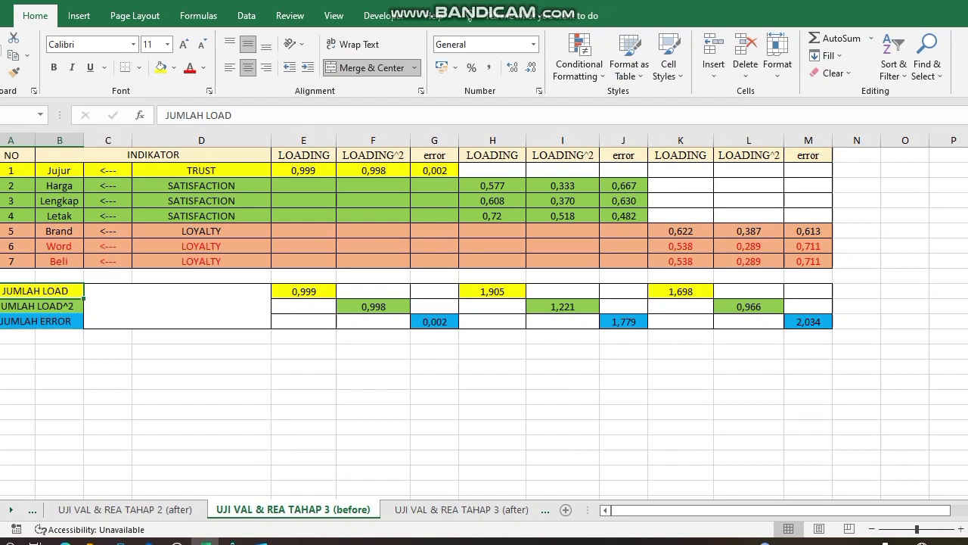
click(42, 305)
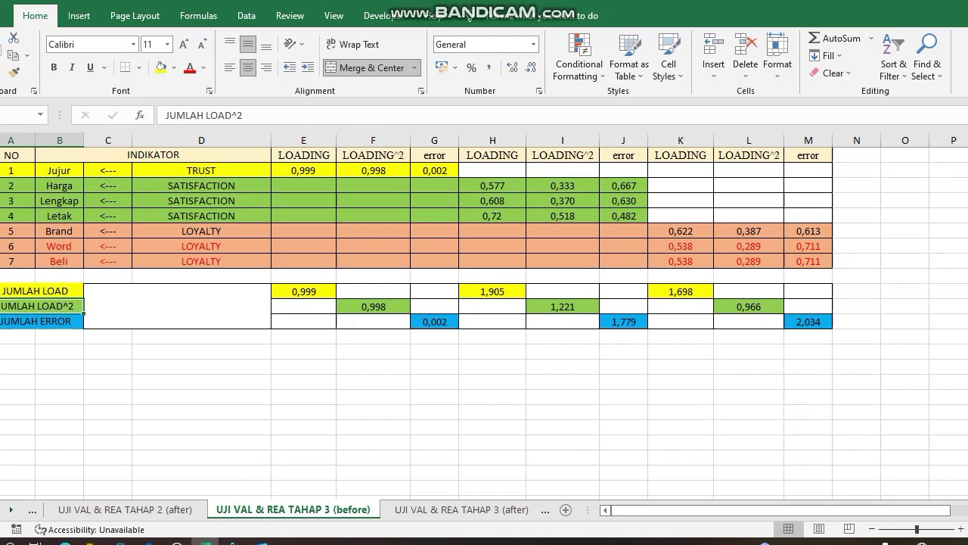
click(373, 155)
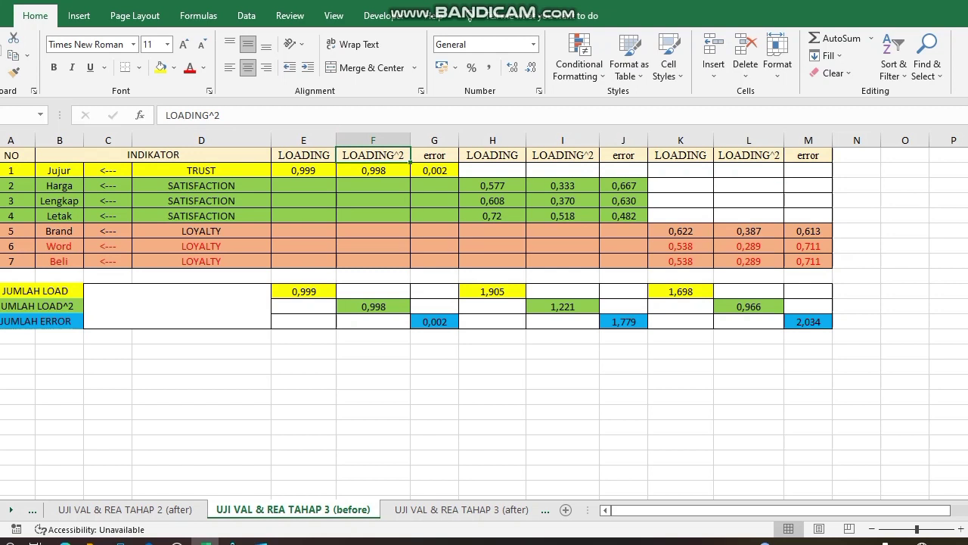
click(434, 155)
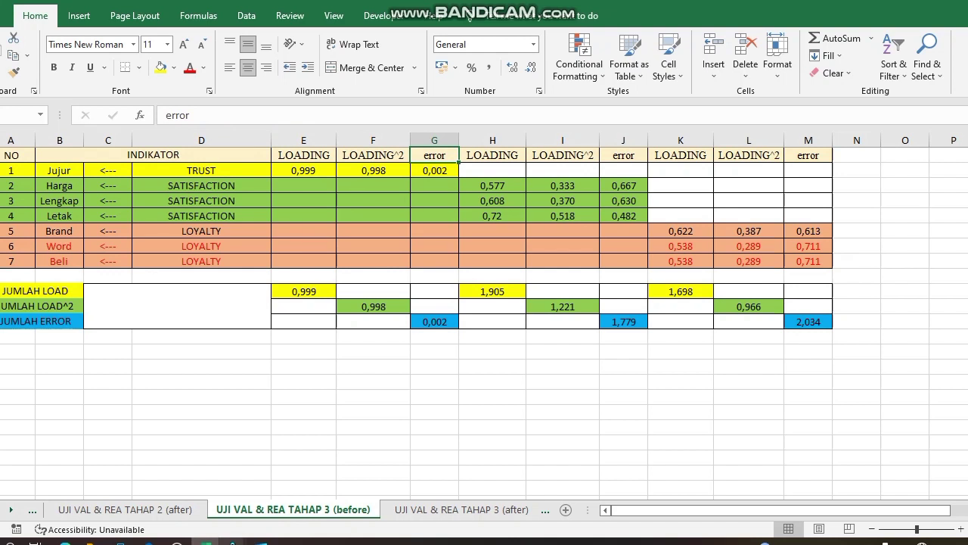
Step: Switch to the Amos input diagram and delete the LOYALTY indicators Word and Beli together with their error terms e9 and e10
mouse_move(232, 541)
mouse_move(169, 485)
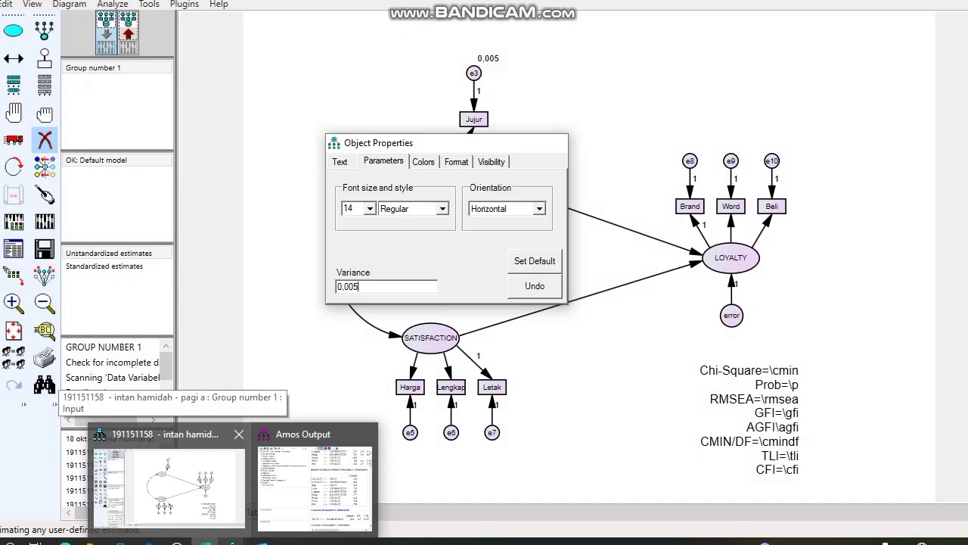
click(169, 484)
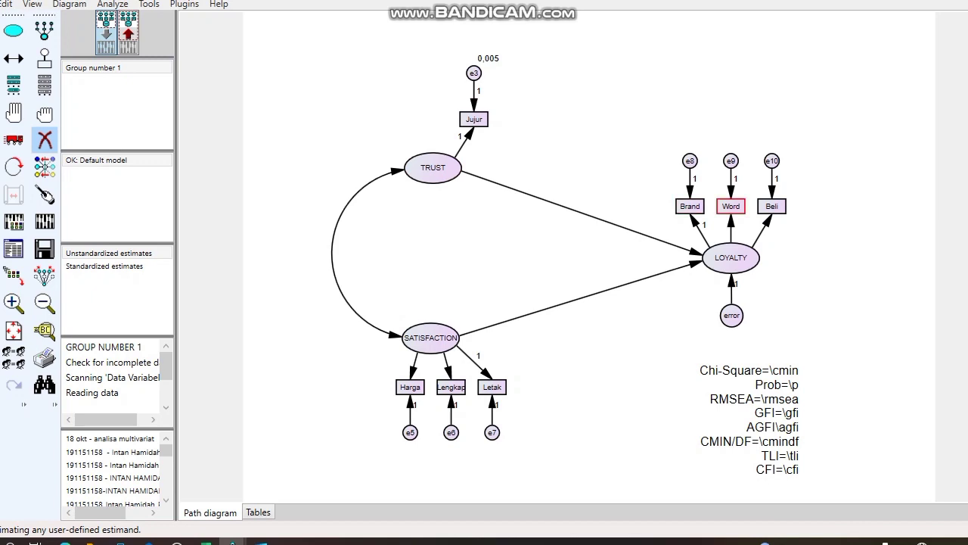
click(730, 205)
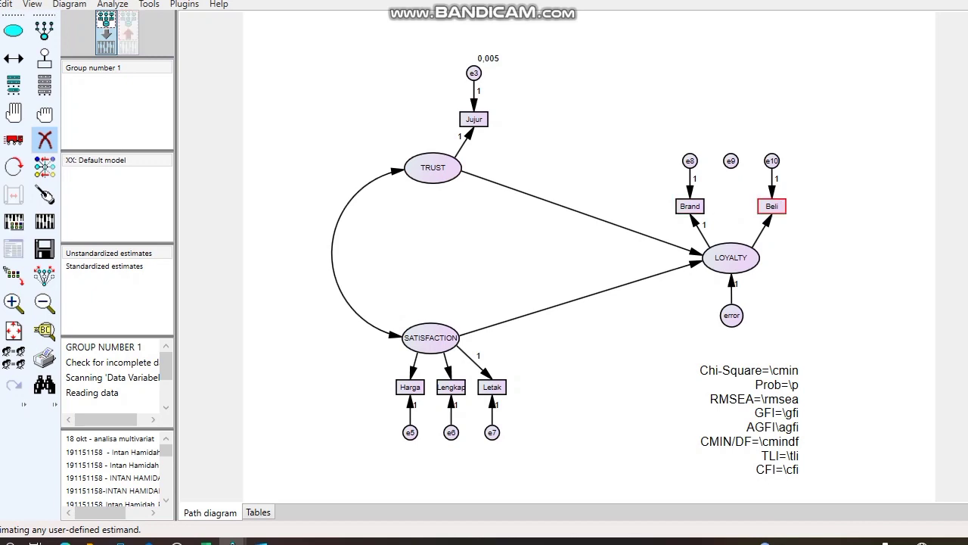
click(772, 206)
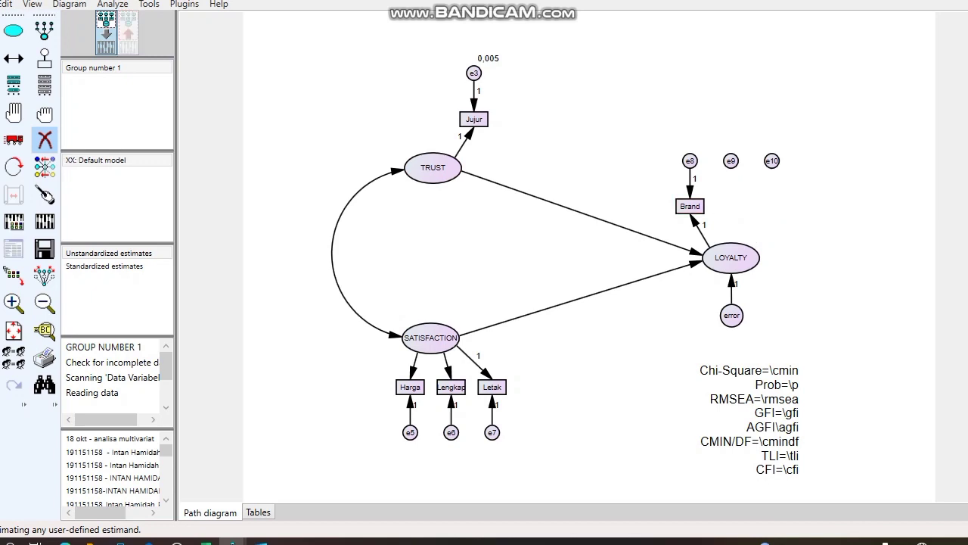
click(771, 160)
click(730, 161)
click(45, 139)
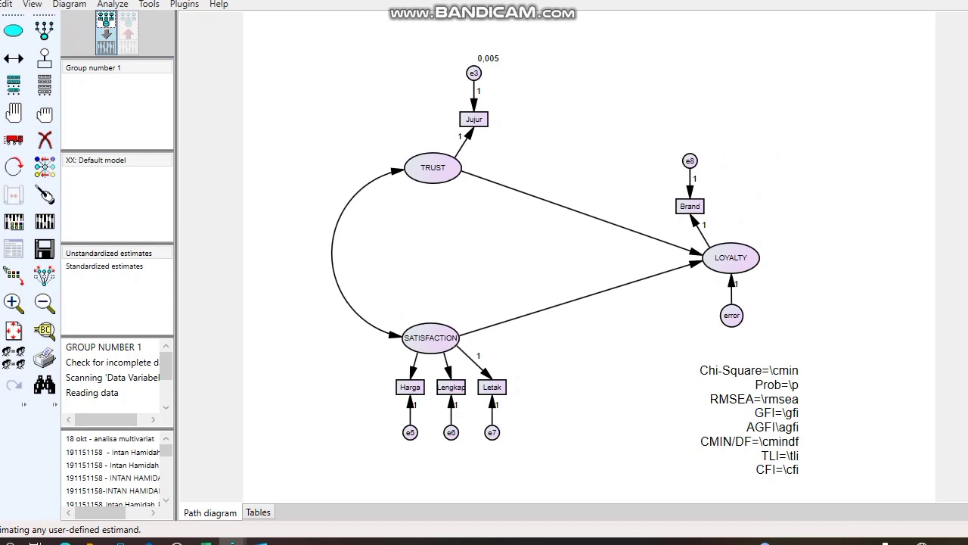
Step: Set the variance of Brand's error term e8 to 0,005 and recalculate the model estimates
double_click(690, 160)
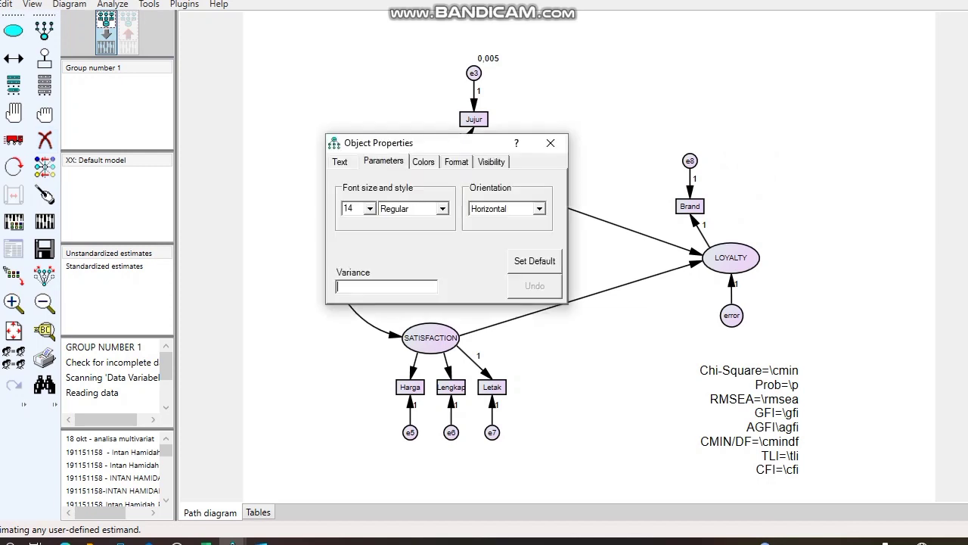
text(0,)
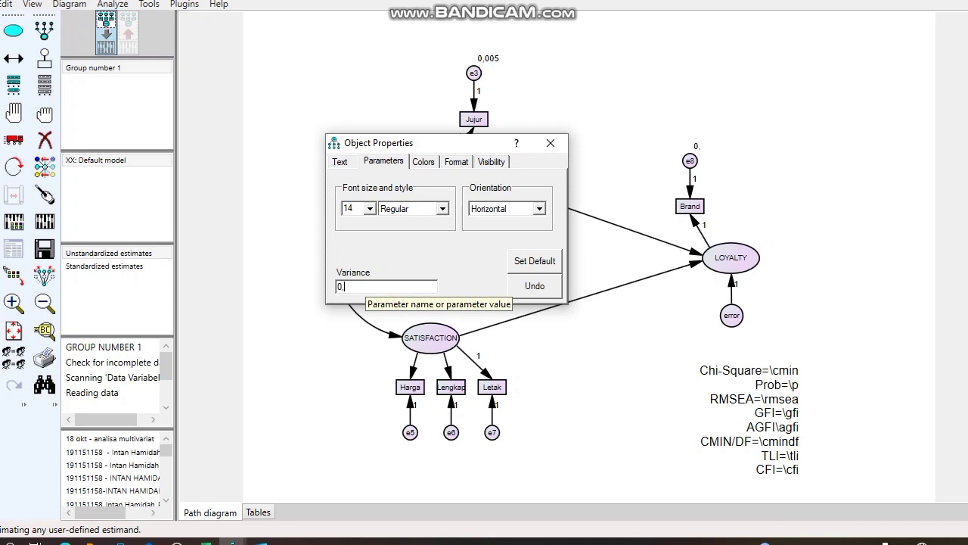
text(005)
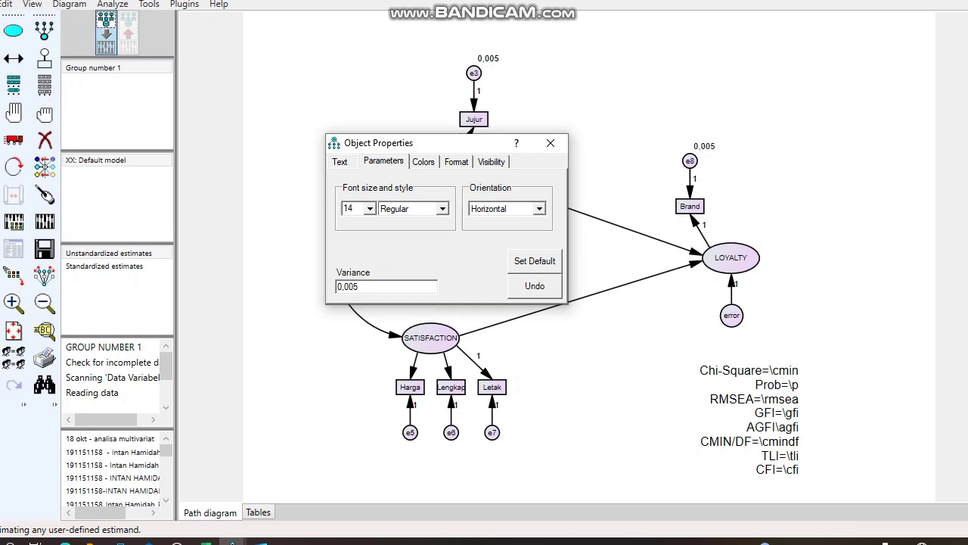
click(551, 143)
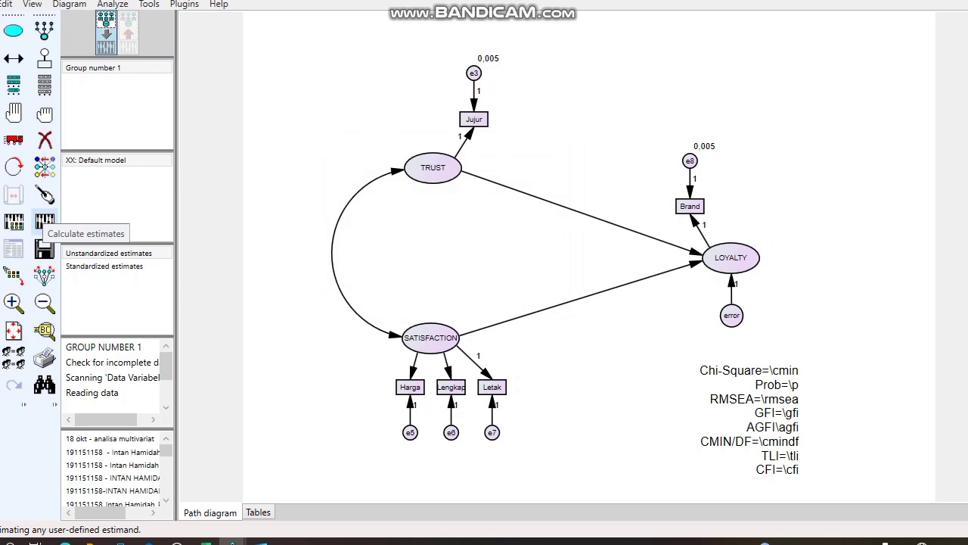
click(43, 221)
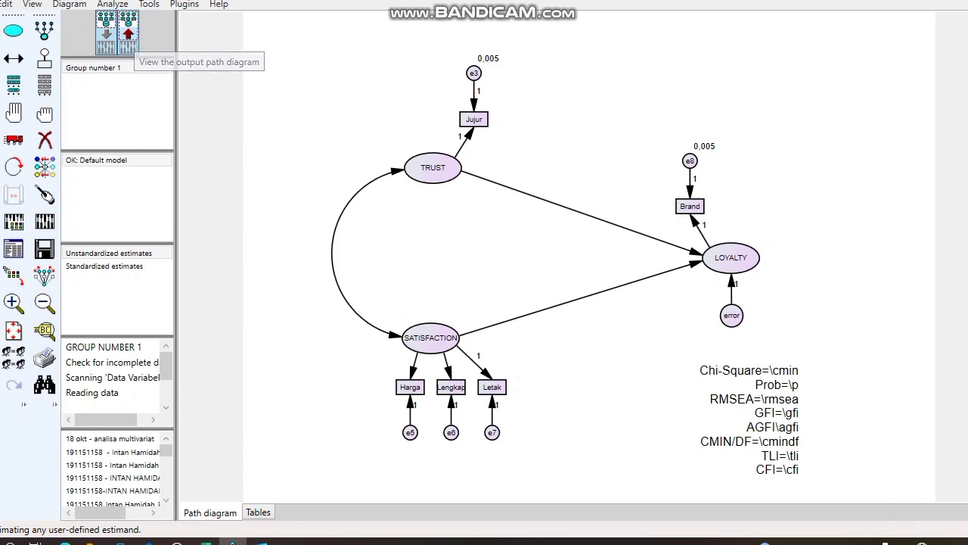
Step: Show the output path diagram and highlight the standardized regression weights from Jujur to Brand in the Estimates text output
click(127, 36)
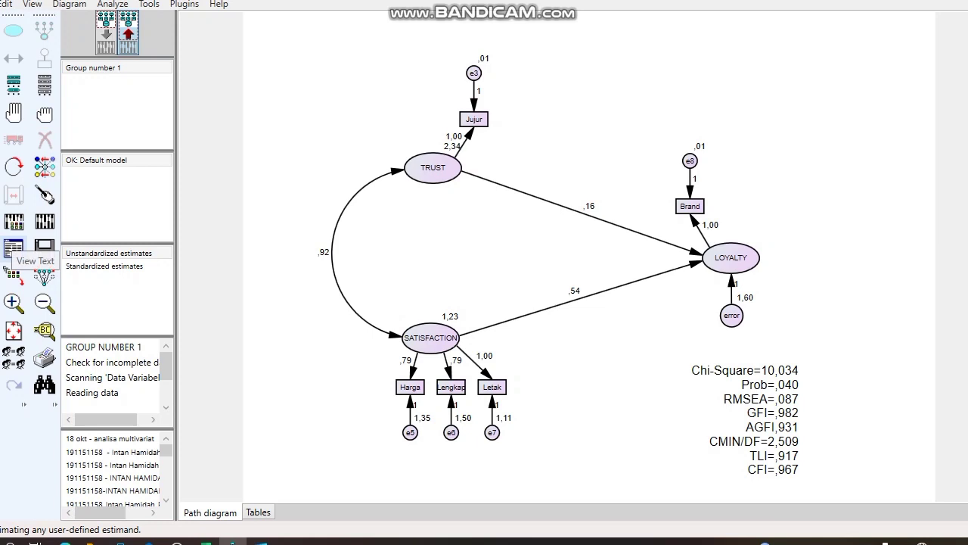
click(13, 248)
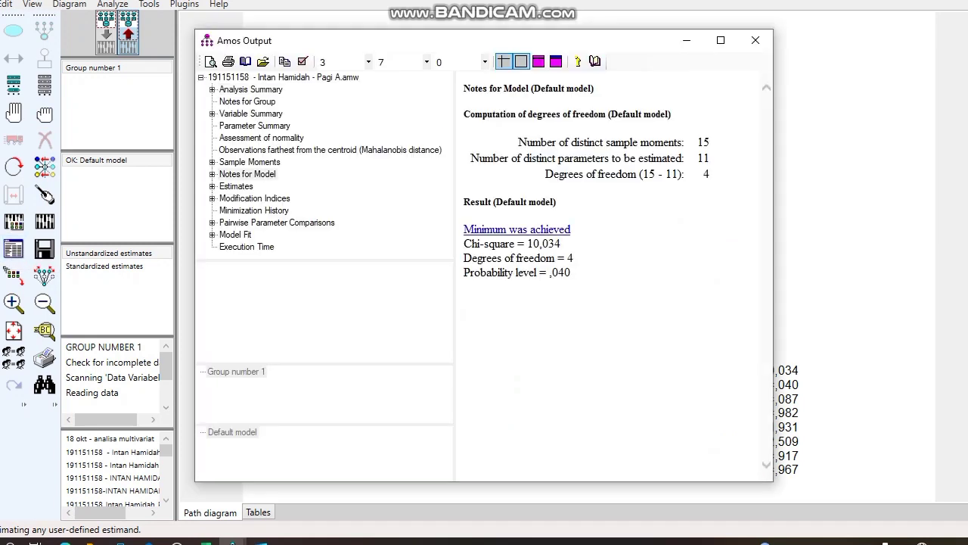
click(236, 187)
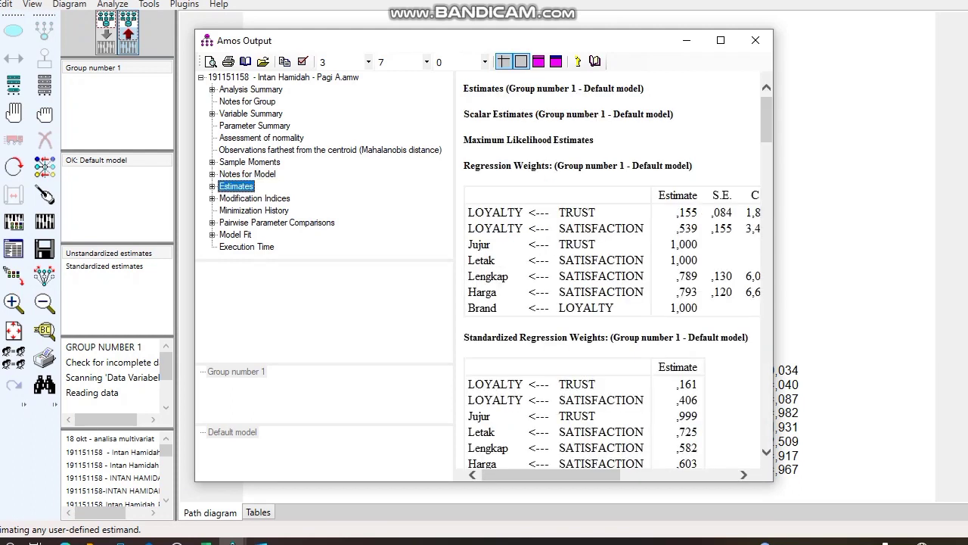
scroll(613, 272, down, 4)
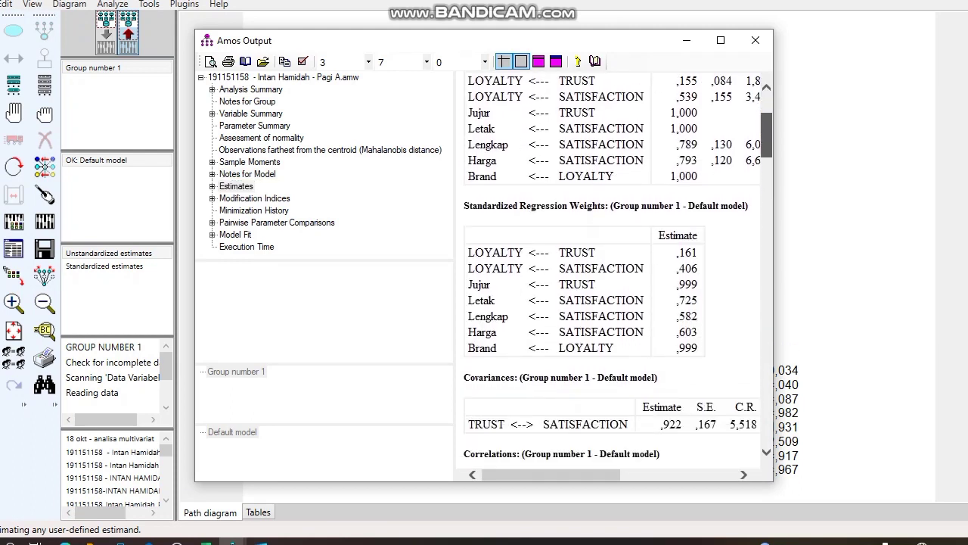
scroll(613, 273, down, 1)
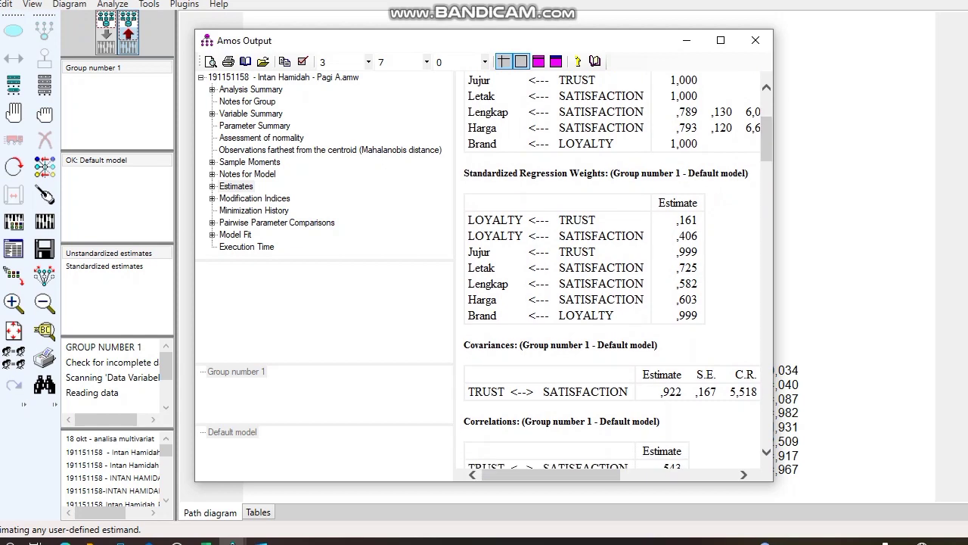
drag(469, 252, 697, 316)
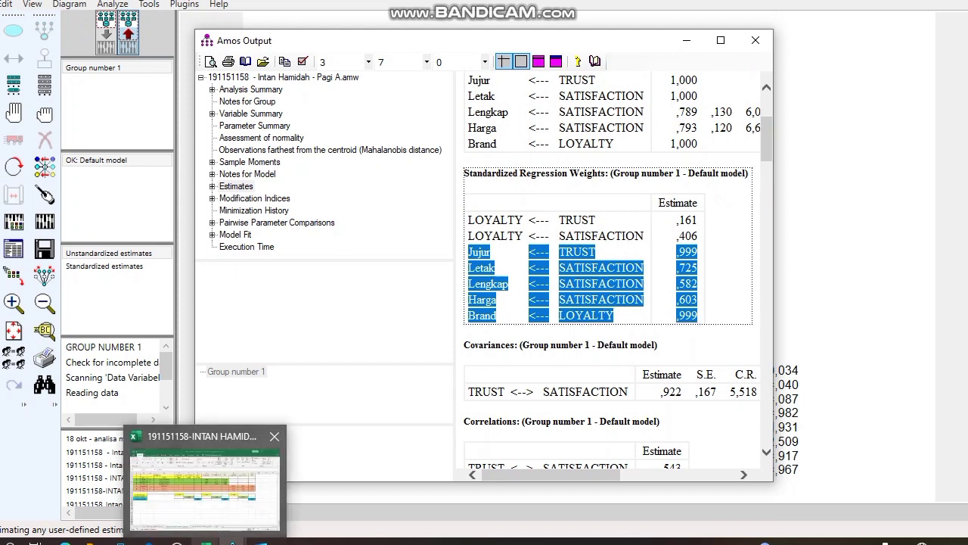
Step: Switch to Excel and review the loadings and sums on the UJI VAL & REA TAHAP 4 (before) sheet, especially Lengkap's loading
click(205, 542)
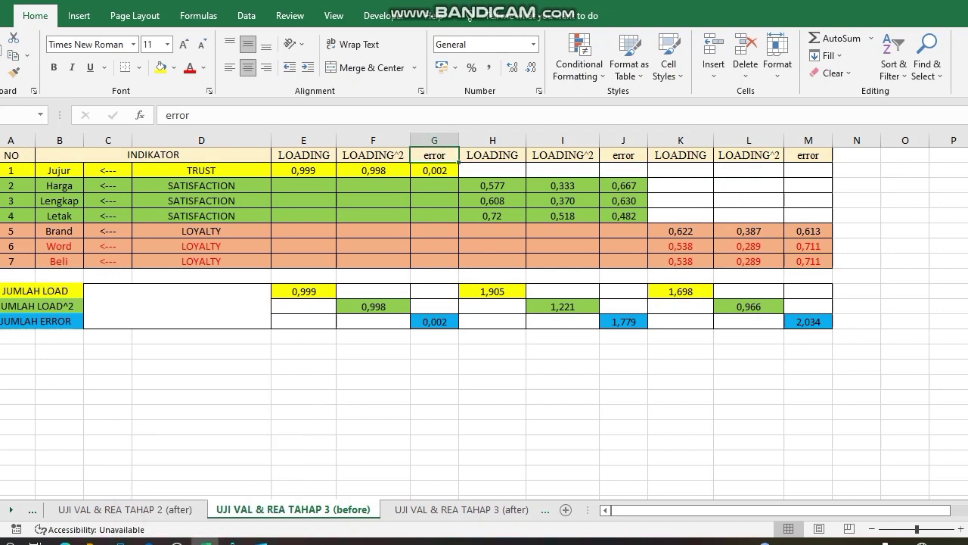
key(ctrl+Page_Down)
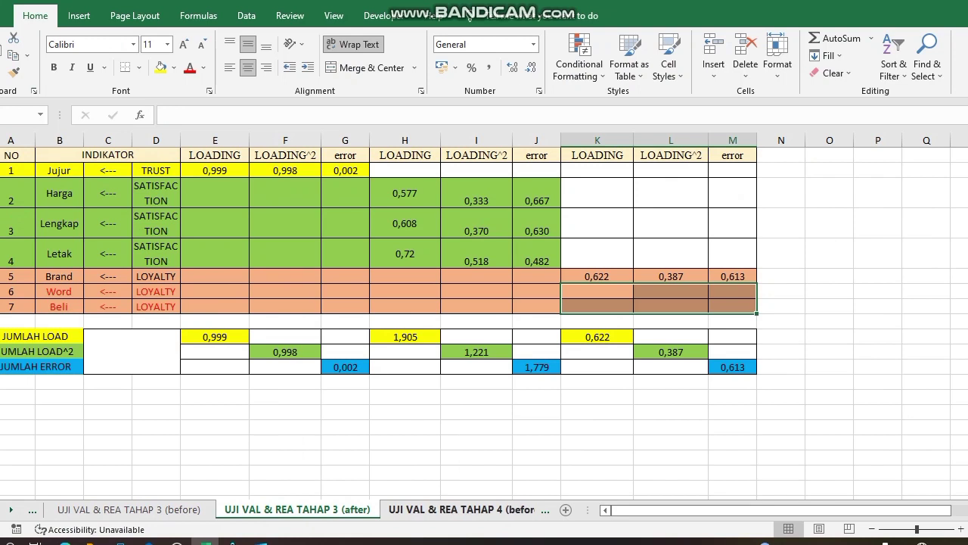
key(ctrl+Page_Down)
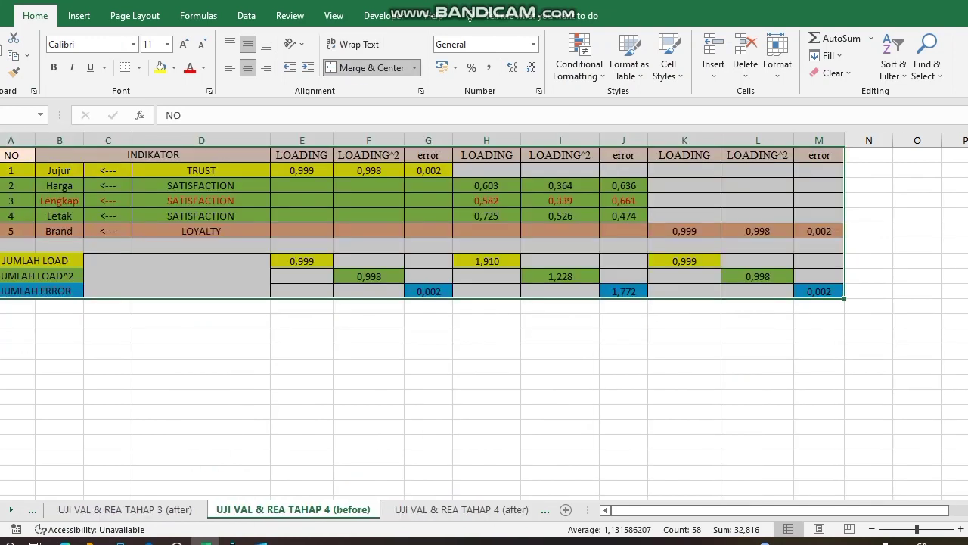
click(201, 351)
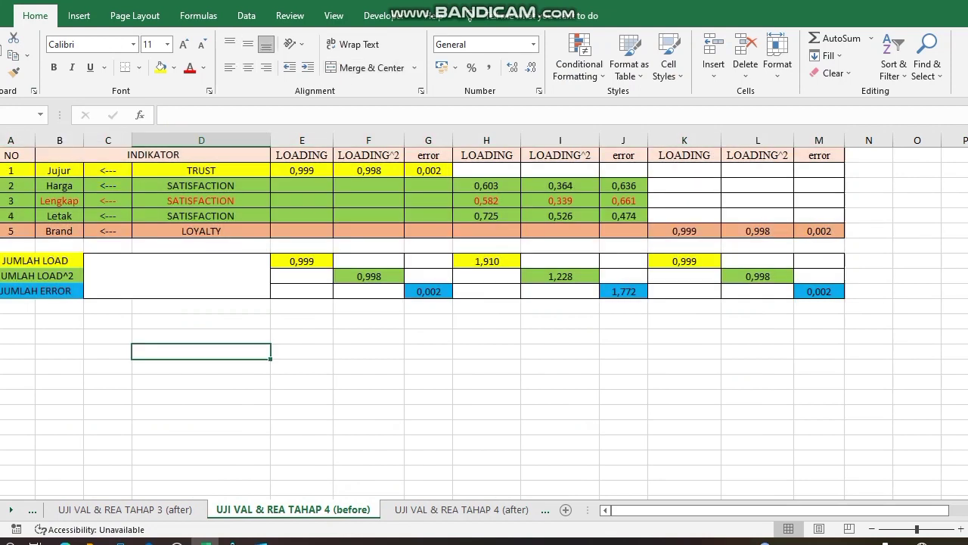
key(ctrl+Home)
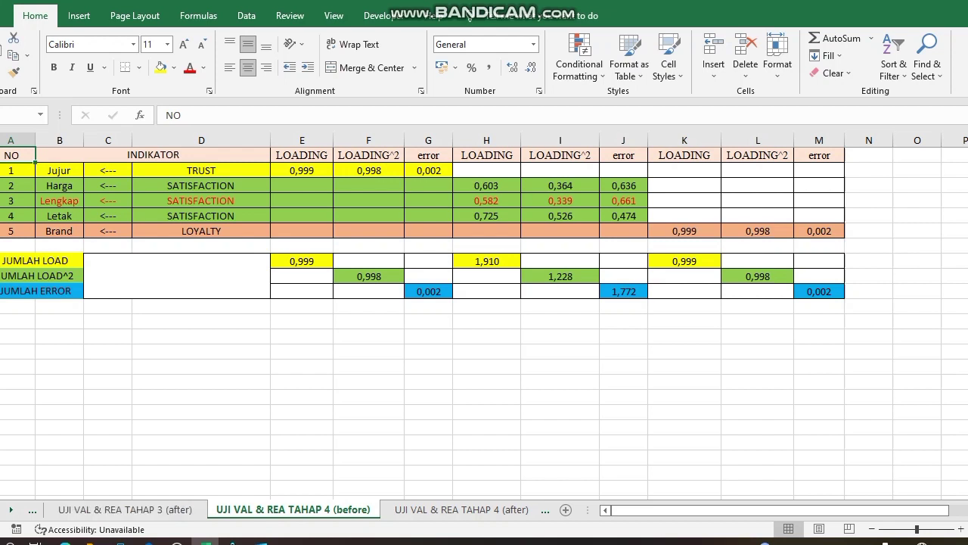
mouse_move(176, 541)
click(41, 261)
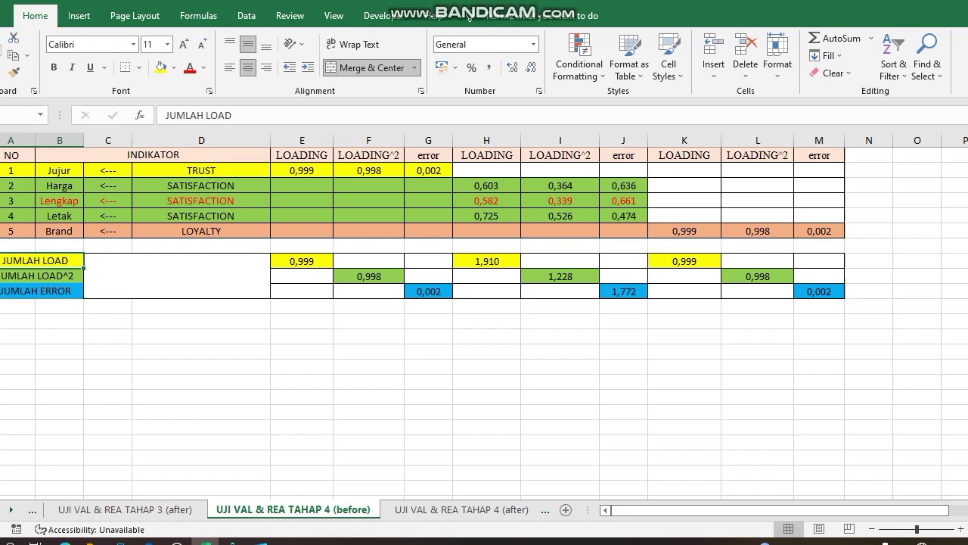
click(59, 201)
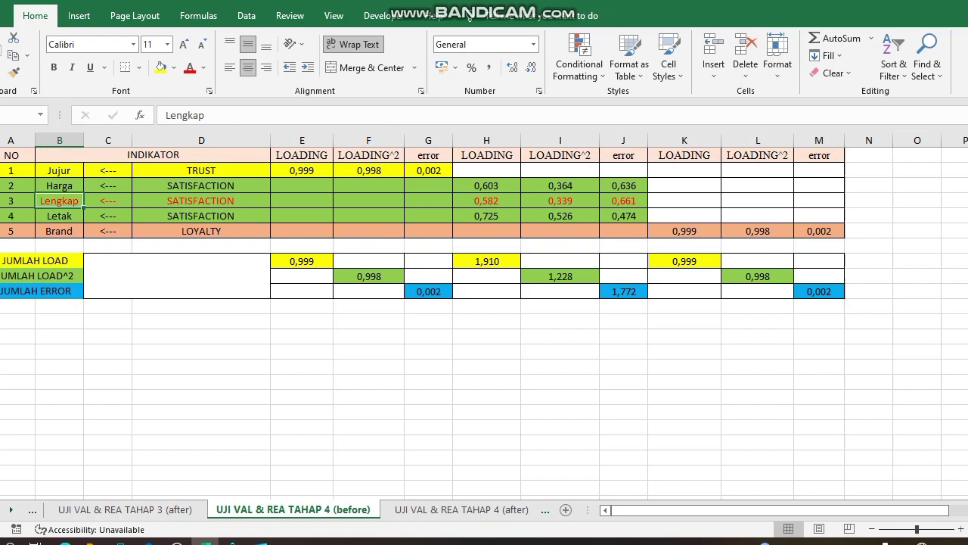
click(486, 200)
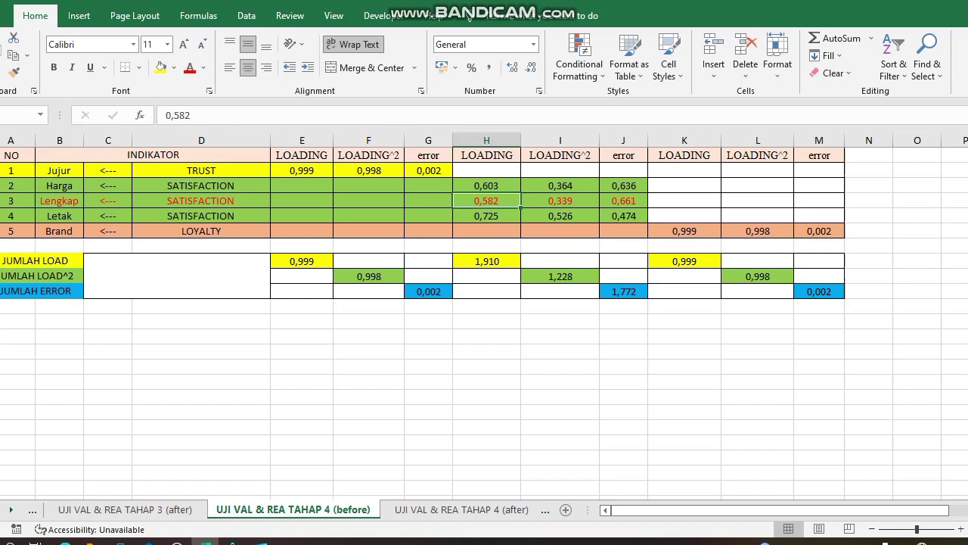
Step: In the Amos input diagram, delete the SATISFACTION indicator Lengkap with its error term e6 and recalculate the model estimates
mouse_move(231, 542)
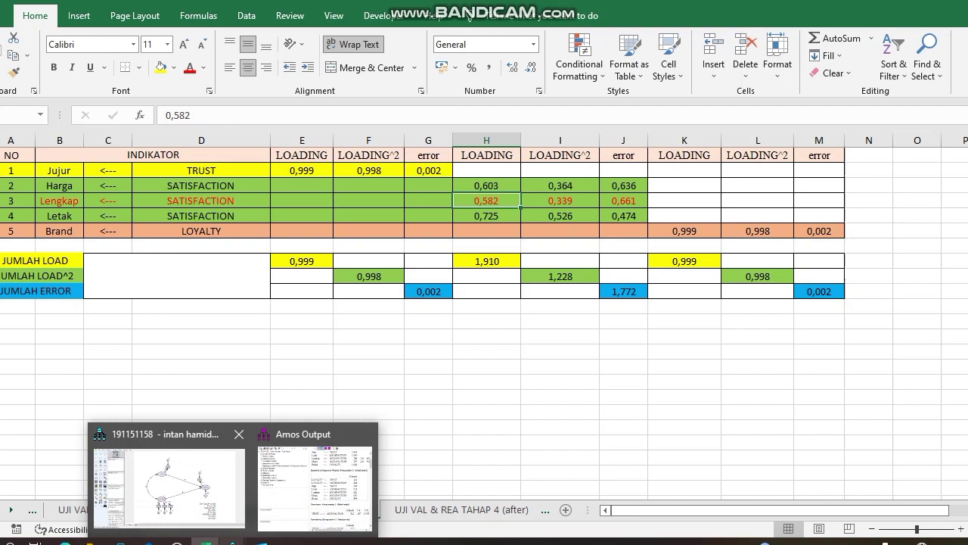
mouse_move(168, 484)
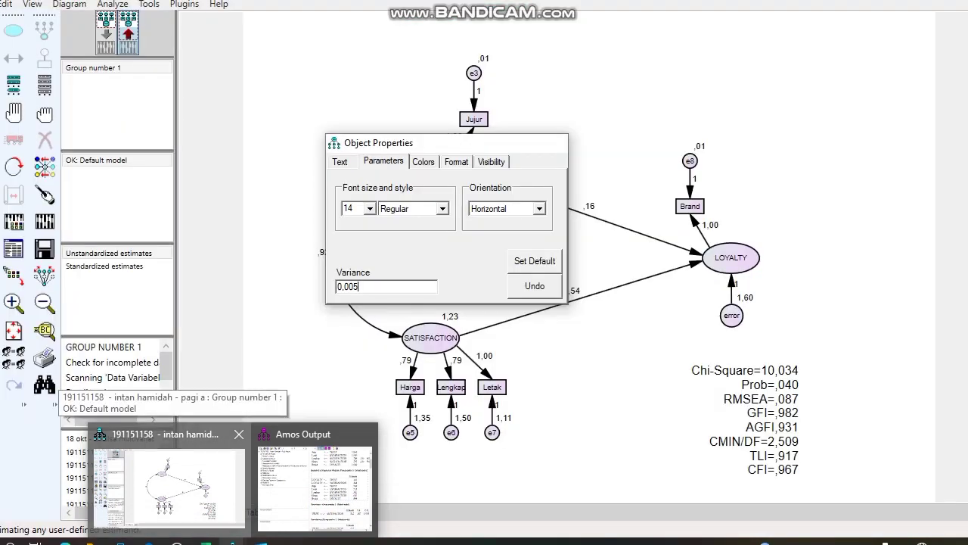
click(168, 485)
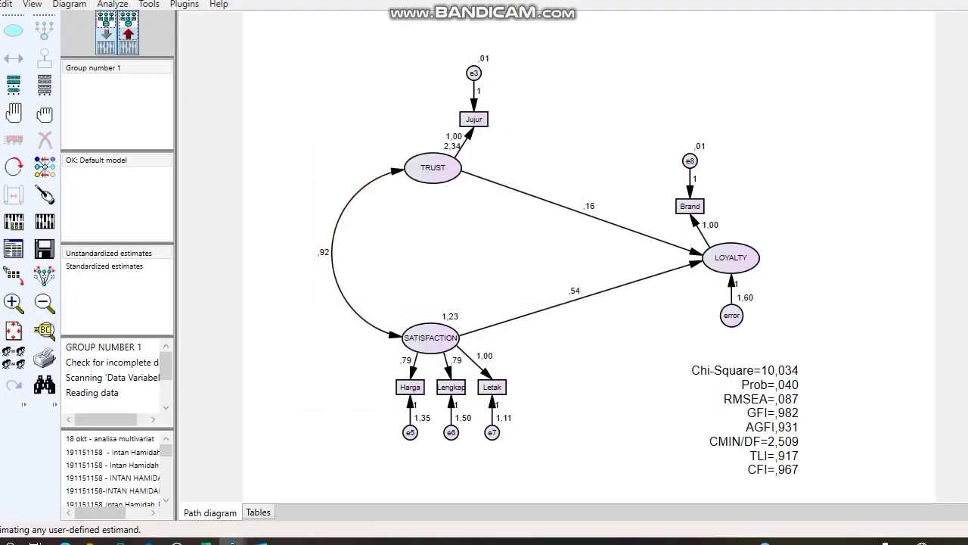
click(106, 33)
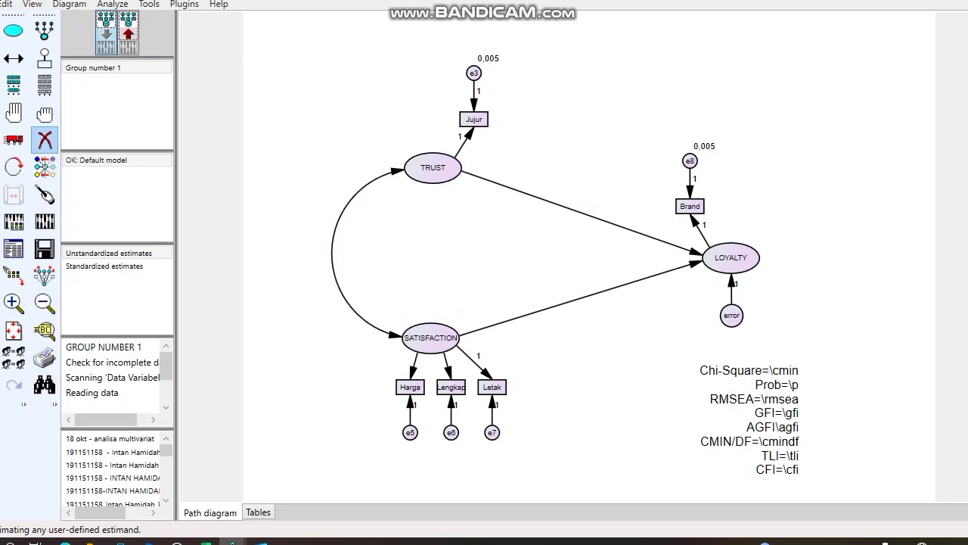
click(451, 387)
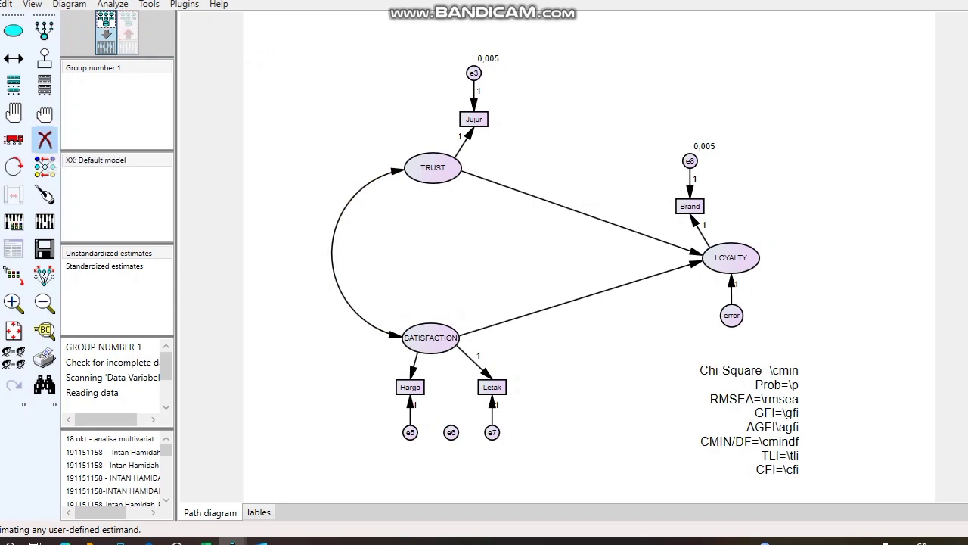
click(451, 432)
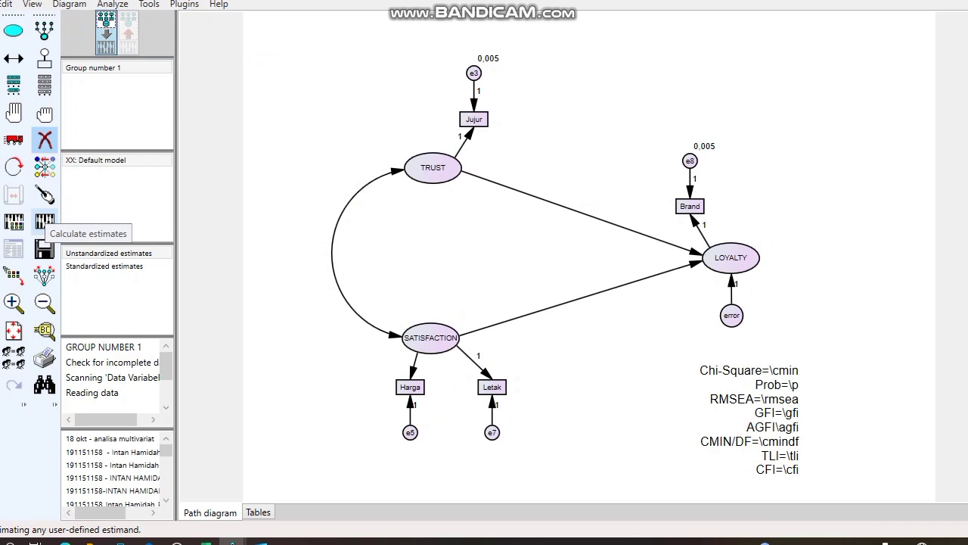
click(44, 220)
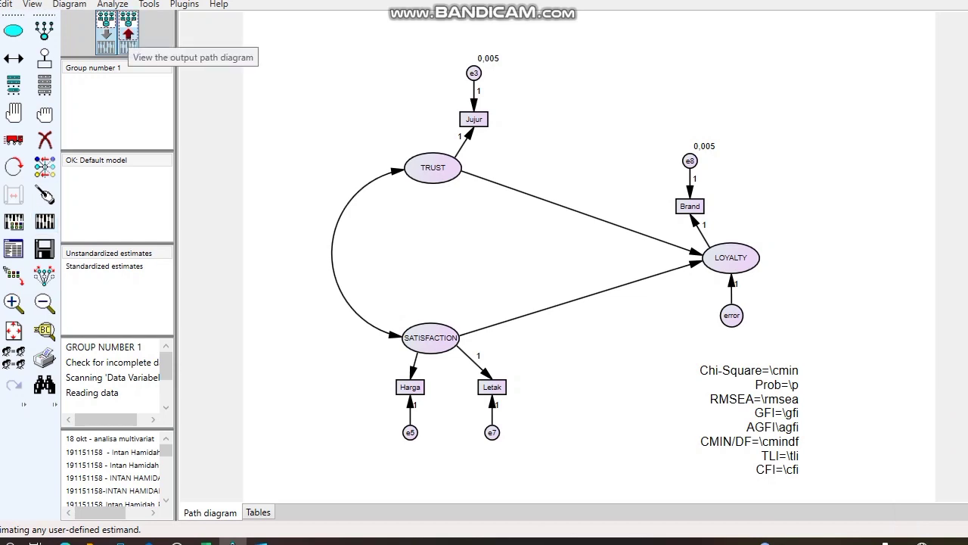
Step: Show the output path diagram and examine the standardized regression weights of the remaining indicators in the Estimates text output
click(128, 35)
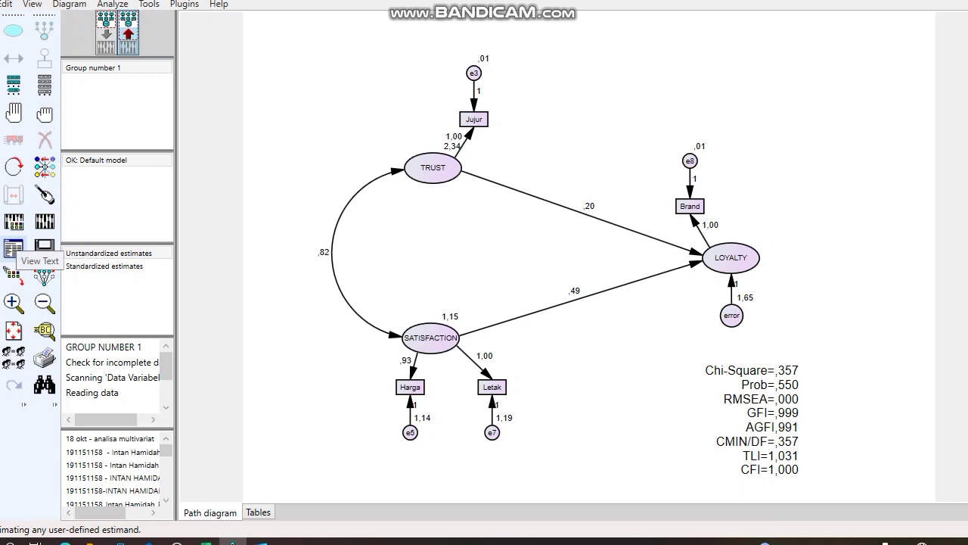
click(13, 249)
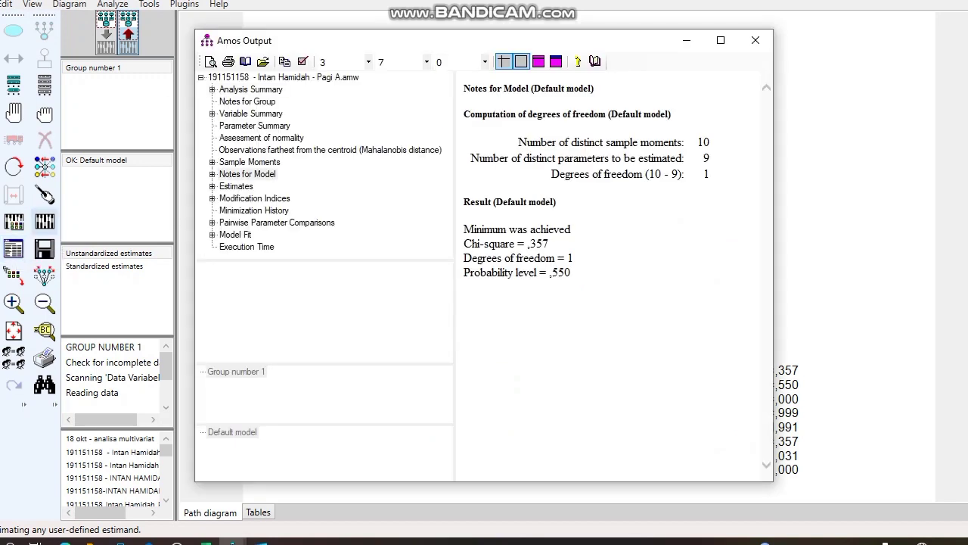
click(236, 186)
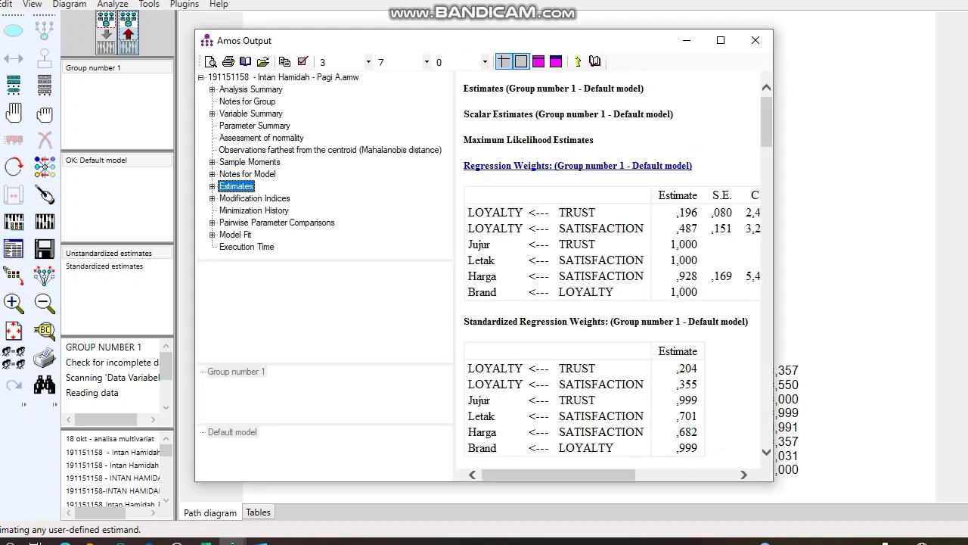
drag(767, 121, 766, 145)
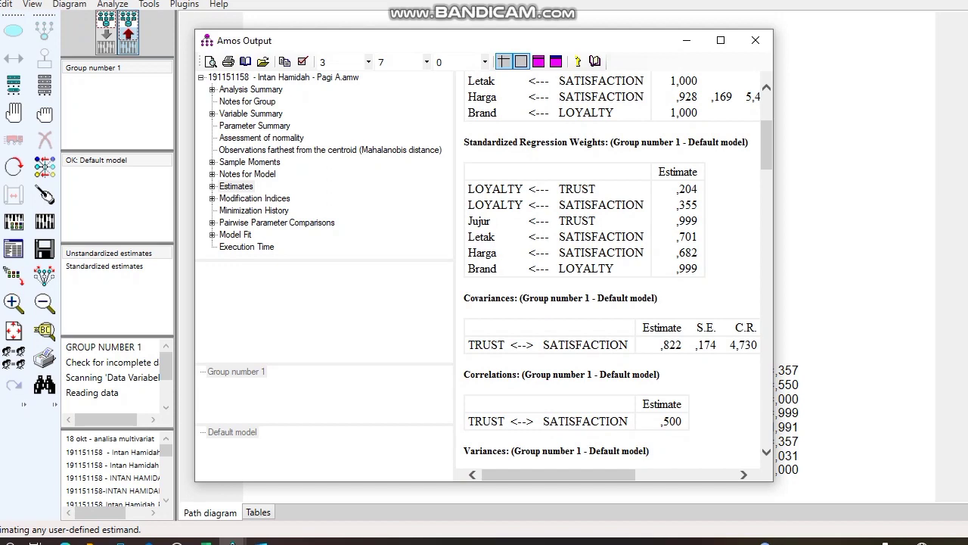
Step: Highlight the standardized regression weights from Jujur to Brand, and switch to Excel's UJI VAL & REA TAHAP 5 (FINISH) sheet
drag(468, 220, 698, 271)
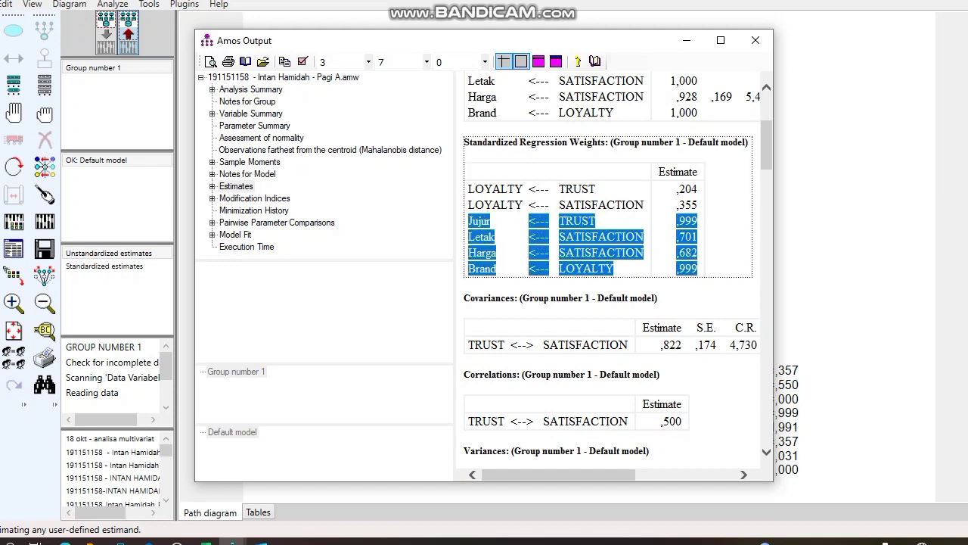
mouse_move(205, 540)
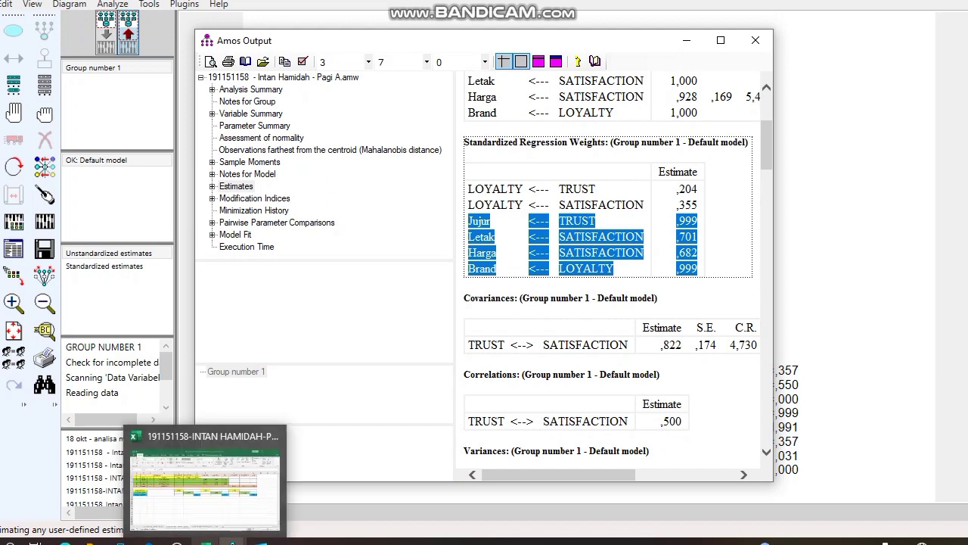
click(205, 484)
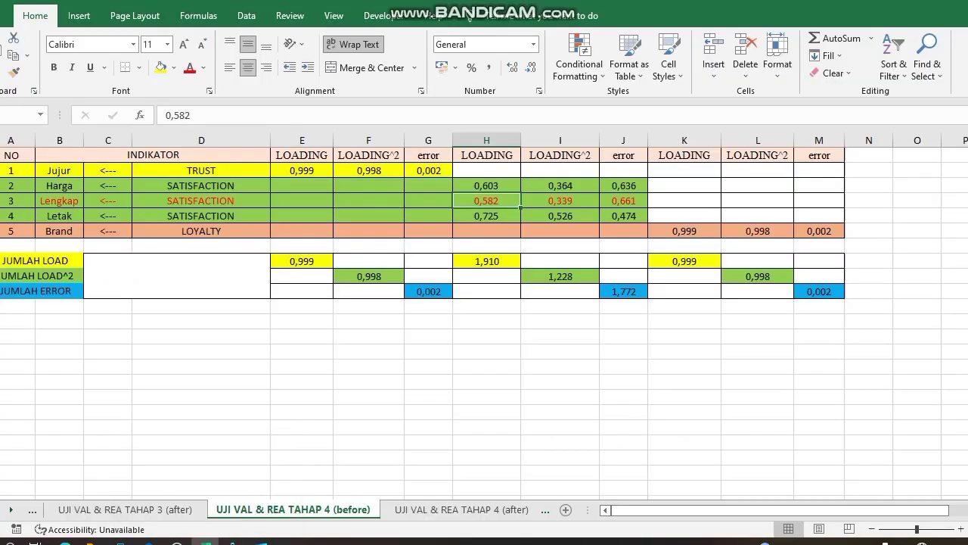
click(461, 509)
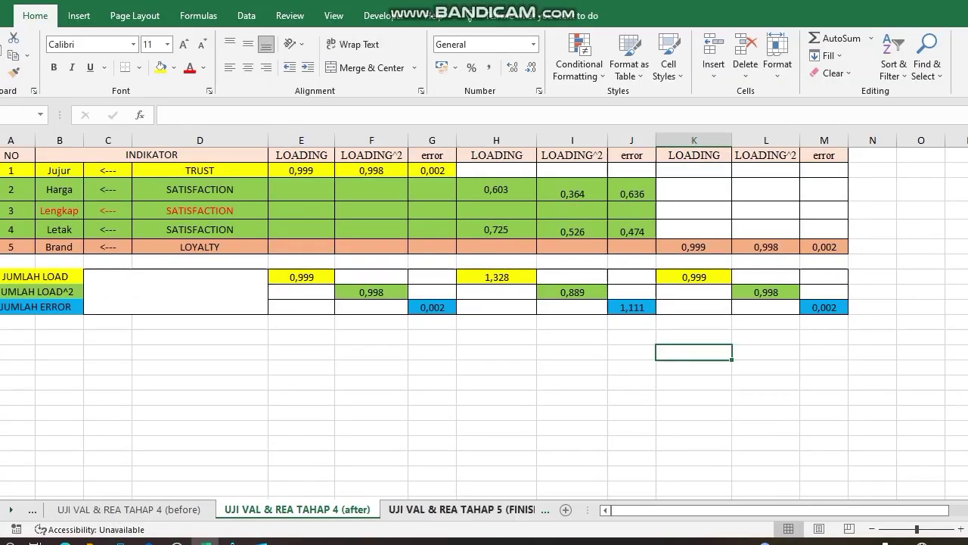
key(ctrl+Page_Down)
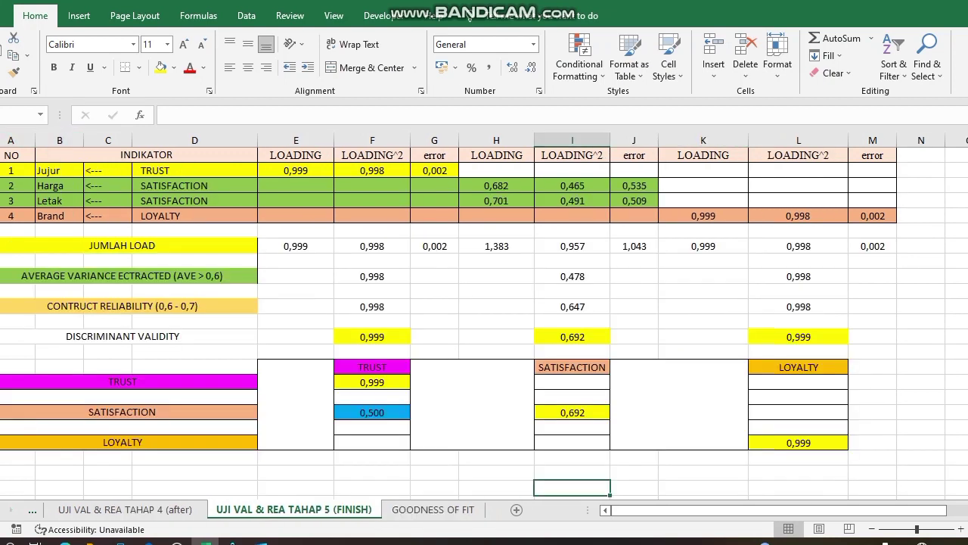
key(ctrl+Home)
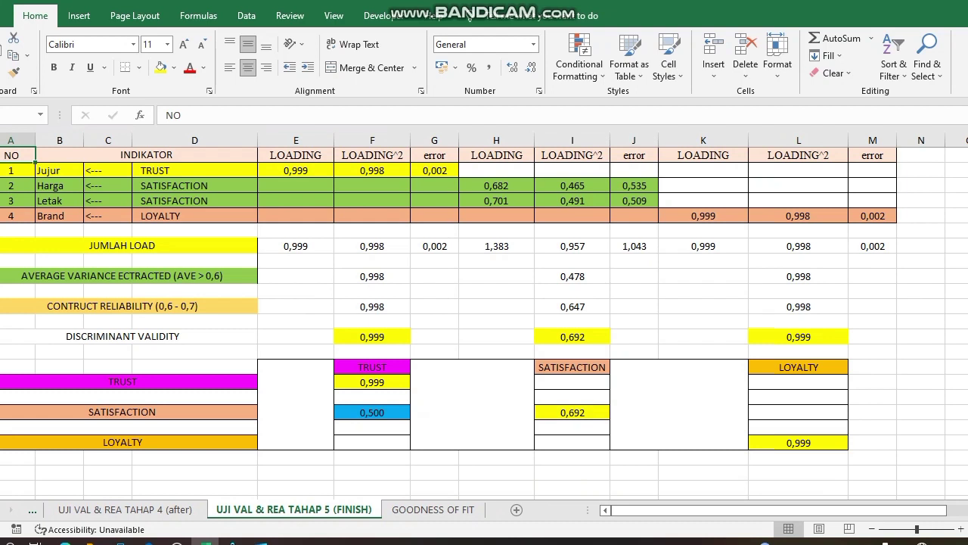
Step: Review the indicators and their loadings for TRUST, SATISFACTION and LOYALTY, covering Jujur, Harga, Letak and Brand
click(194, 170)
click(295, 170)
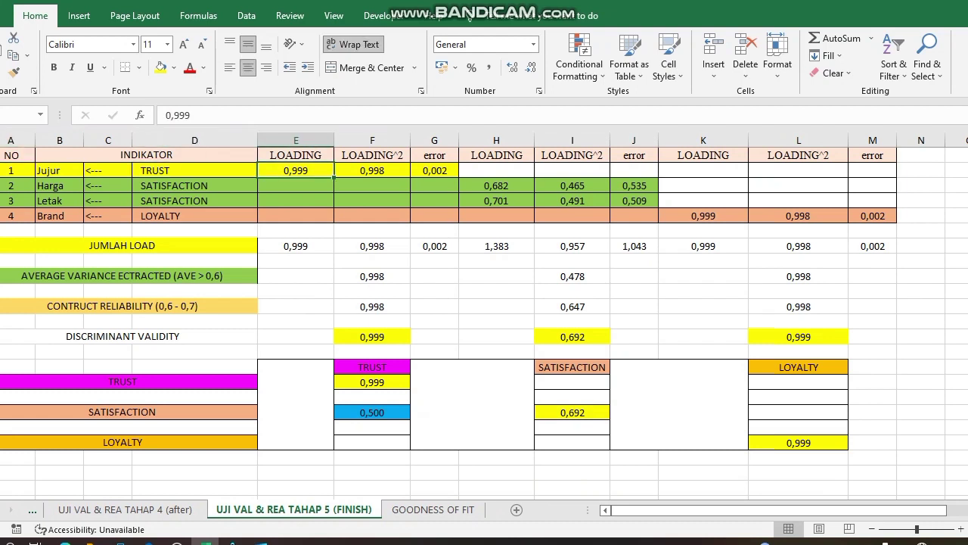
click(146, 155)
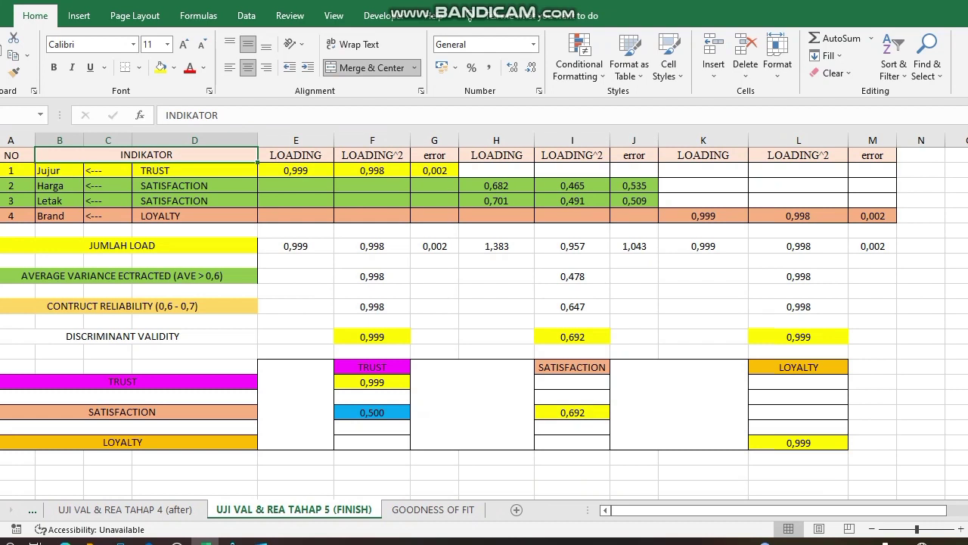
click(296, 171)
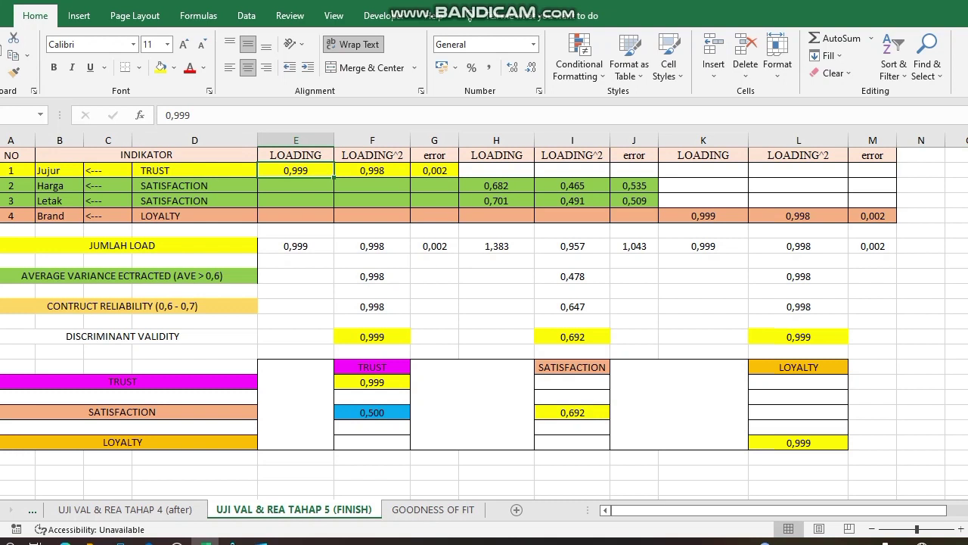
click(497, 185)
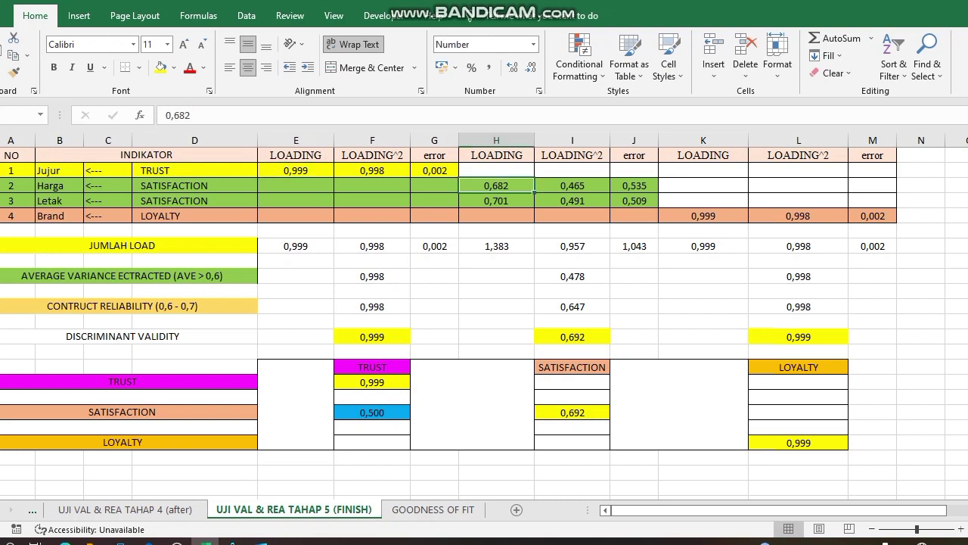
click(496, 201)
click(703, 216)
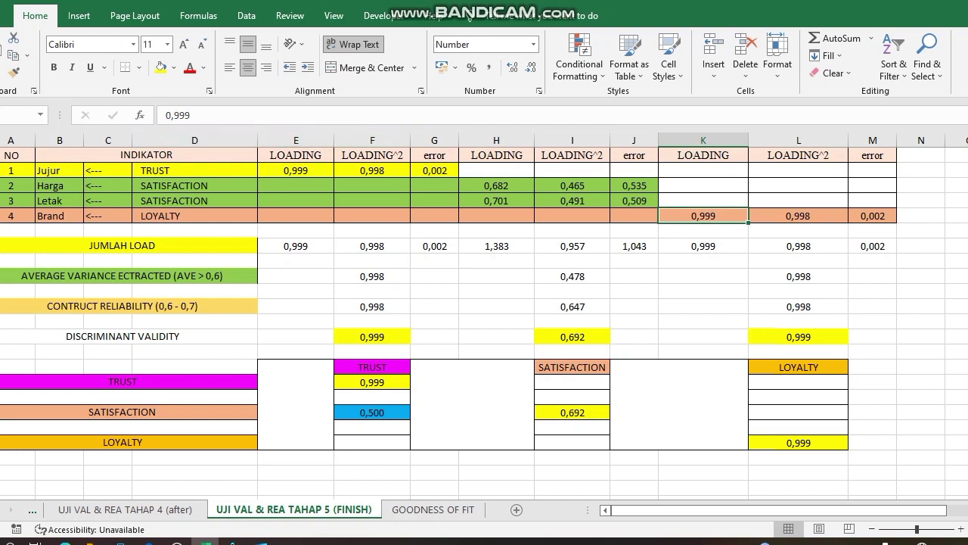
click(59, 170)
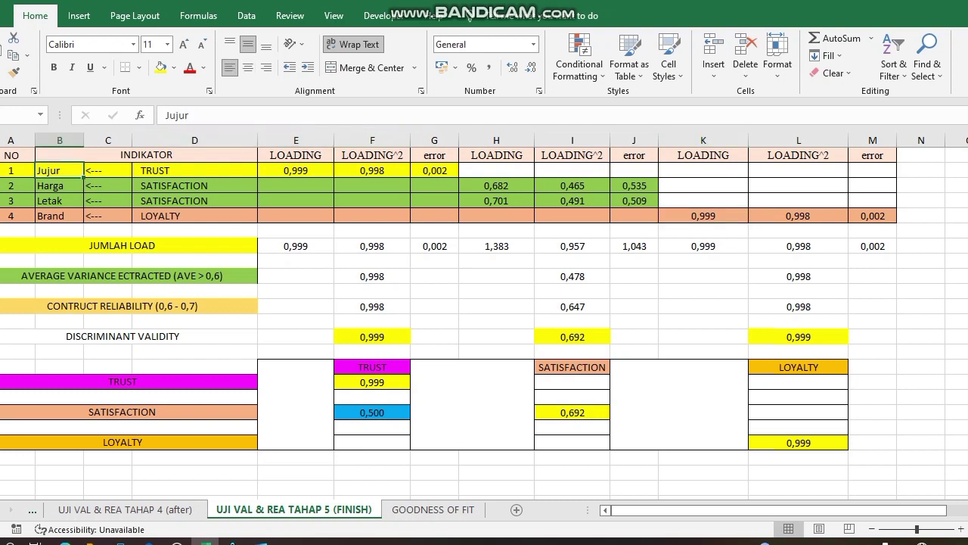
Step: Inspect the formulas in the JUMLAH LOAD row that total the loadings of TRUST, SATISFACTION and LOYALTY
click(372, 276)
click(122, 245)
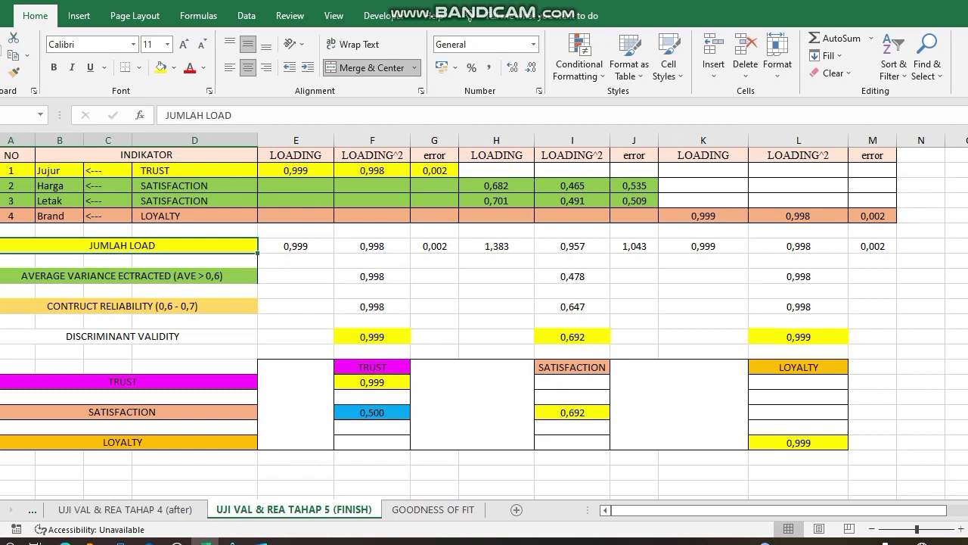
click(296, 246)
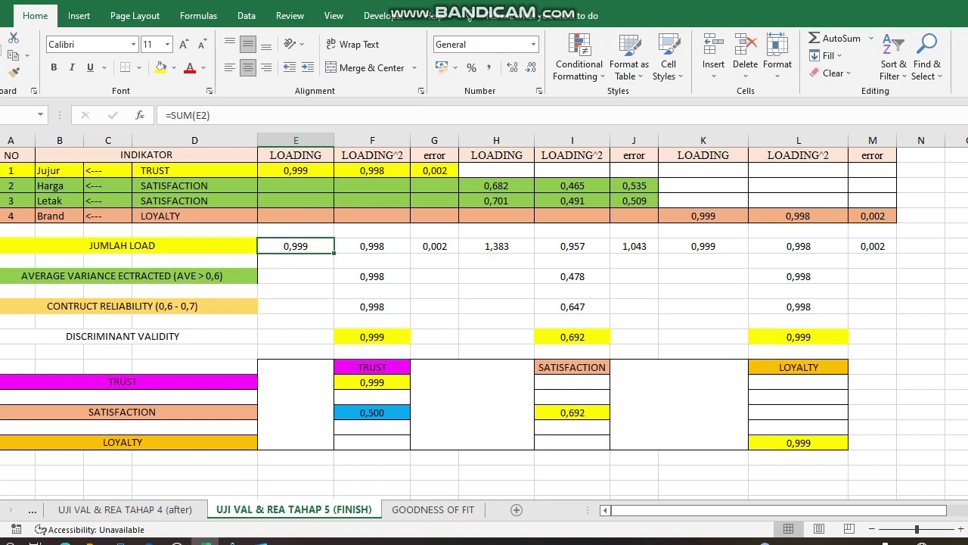
click(496, 245)
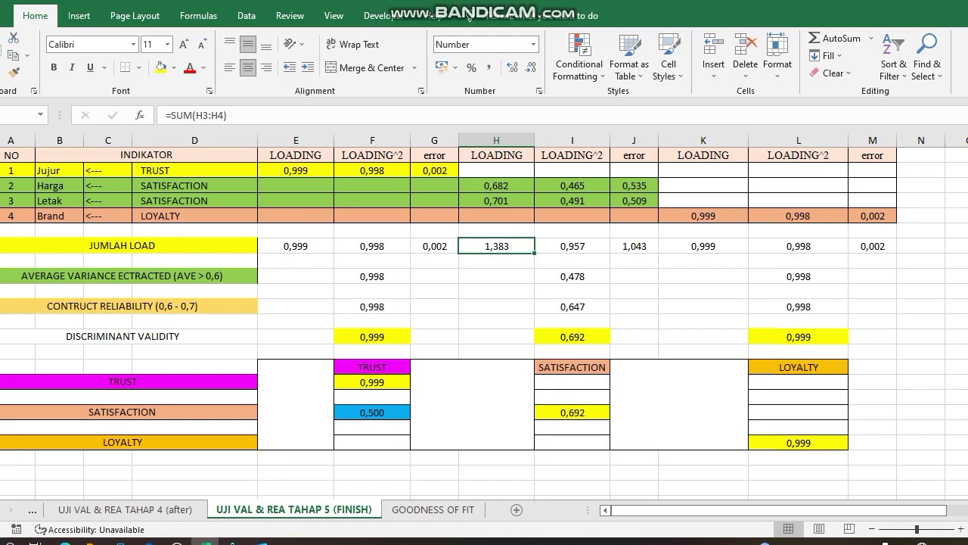
click(703, 246)
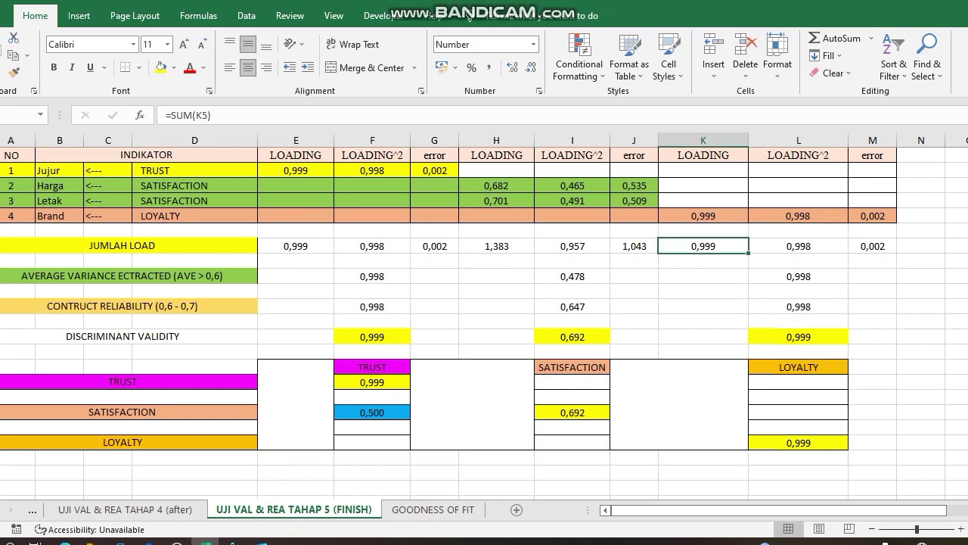
Step: Re-enter the JUMLAH LOAD total for the TRUST loading in E7 as the sum of E2
click(296, 246)
text(=SUM)
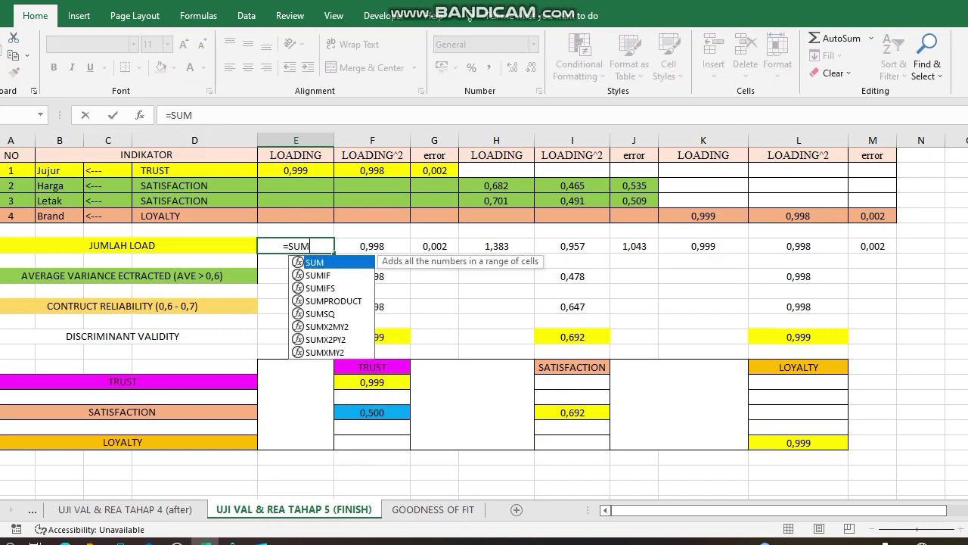
text(()
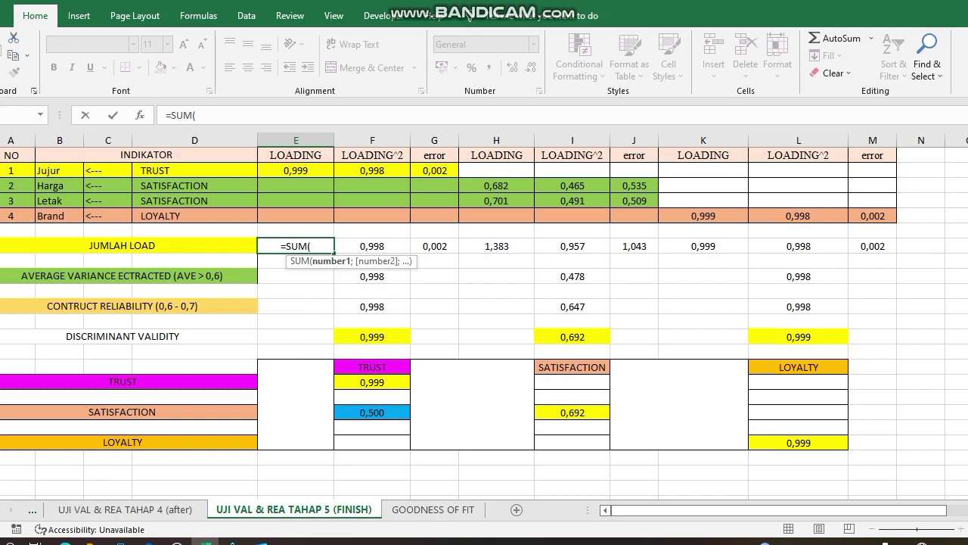
click(296, 171)
key(Return)
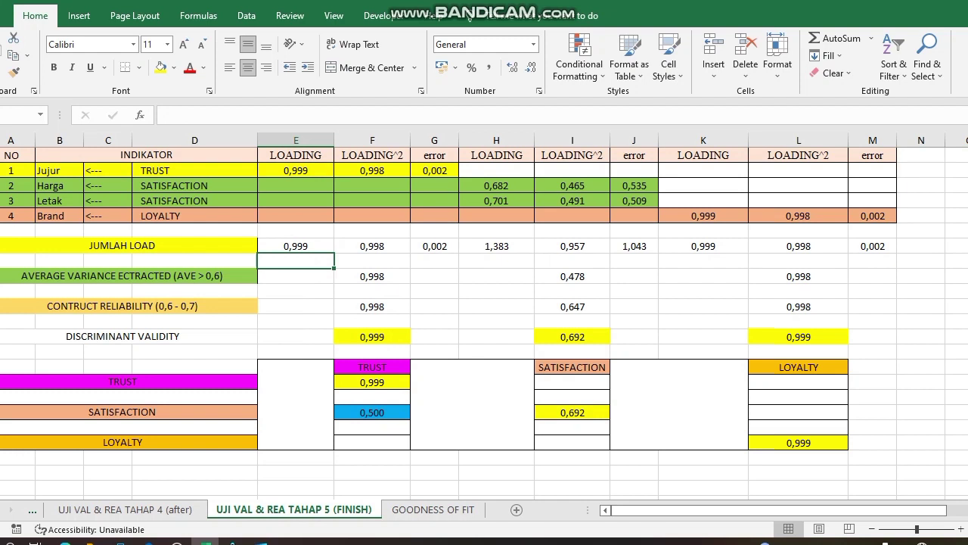
Step: Check the JUMLAH LOAD formulas for SATISFACTION and LOYALTY in row 7
click(497, 246)
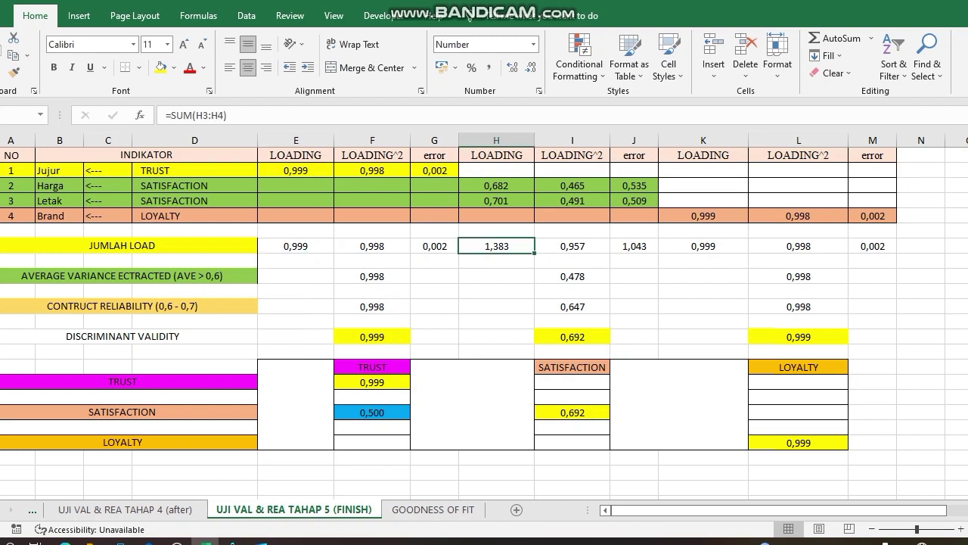
click(572, 246)
click(703, 246)
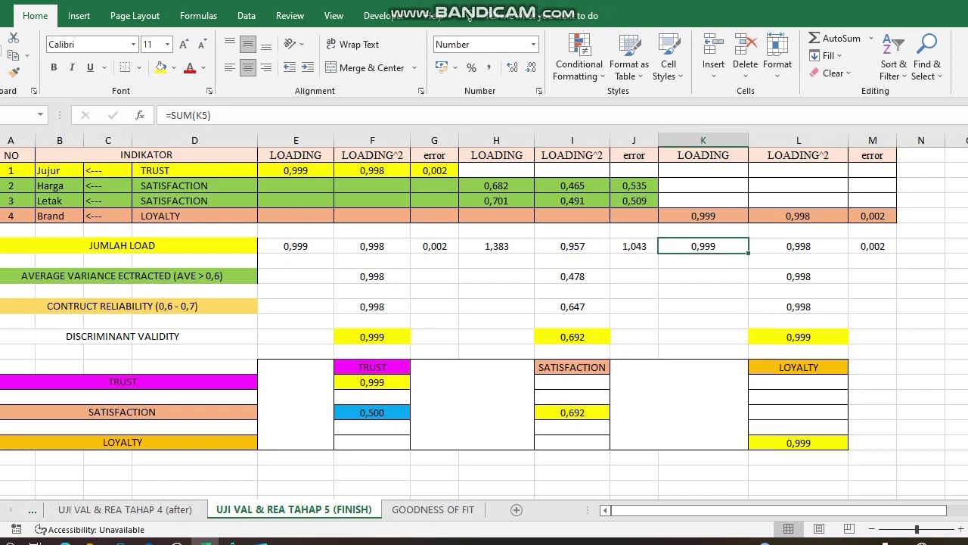
Step: Re-enter the average variance extracted formula for TRUST as =F7/(F7+G7)
click(122, 275)
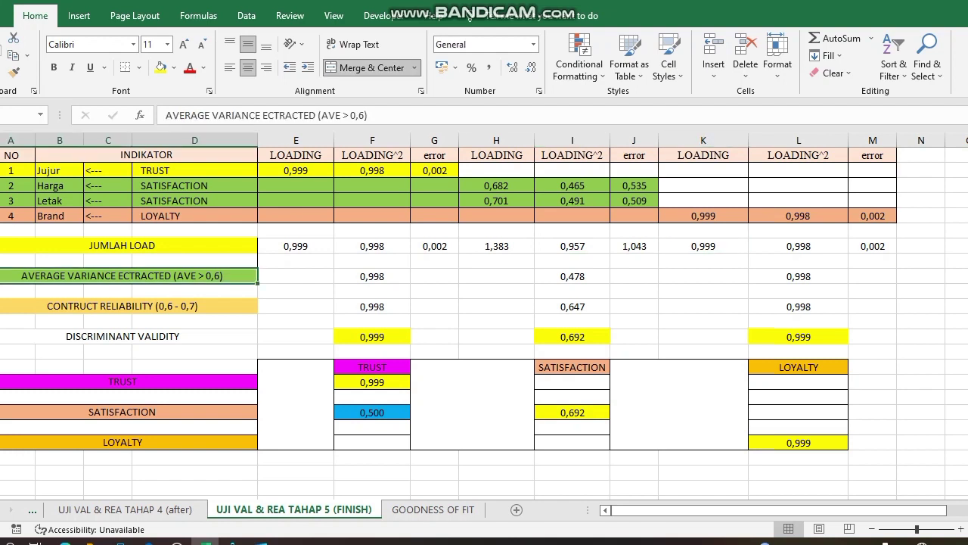
click(371, 276)
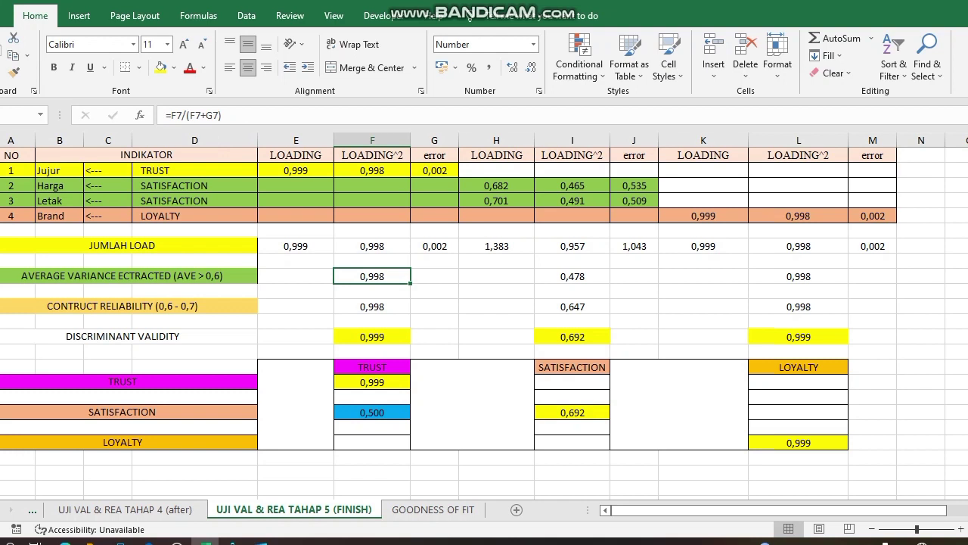
text(=)
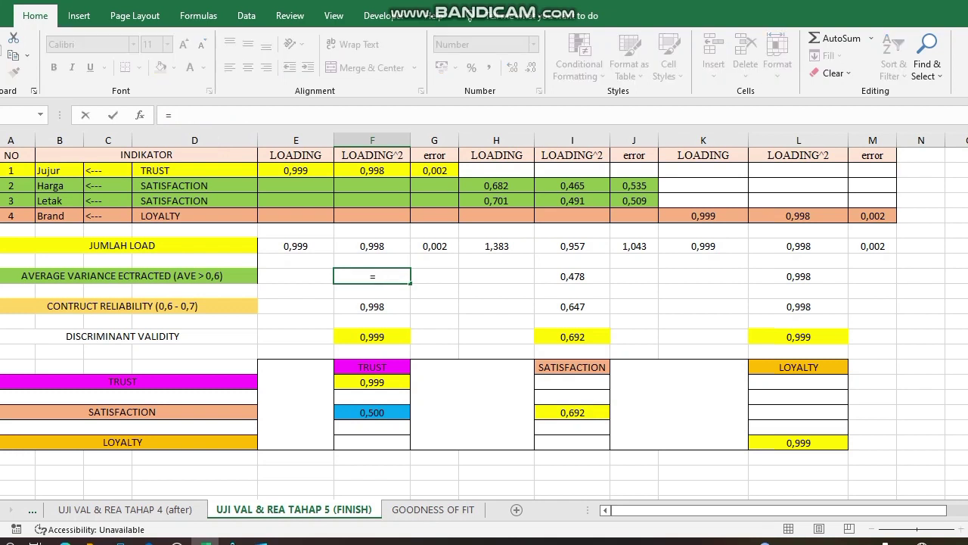
key(Up)
key(Up)
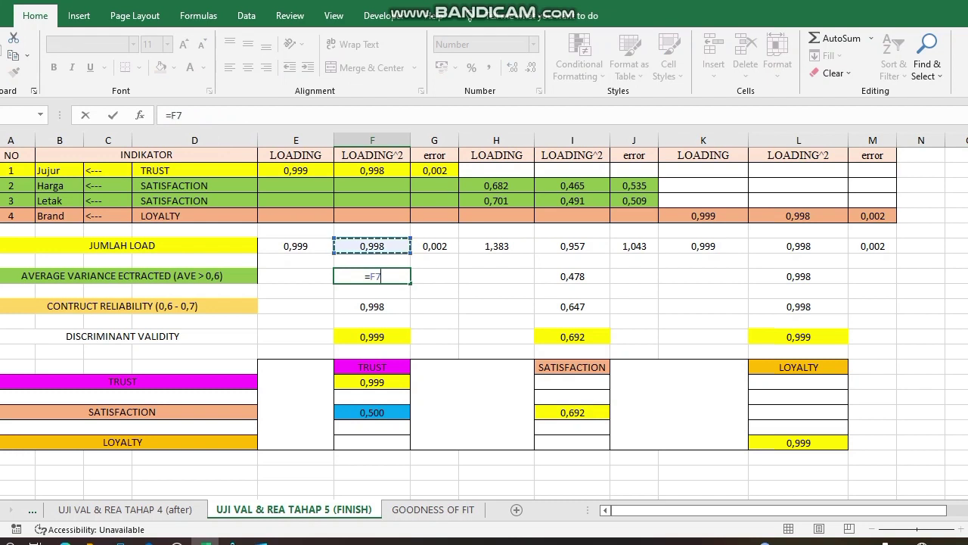
text(/()
key(Up)
key(Up)
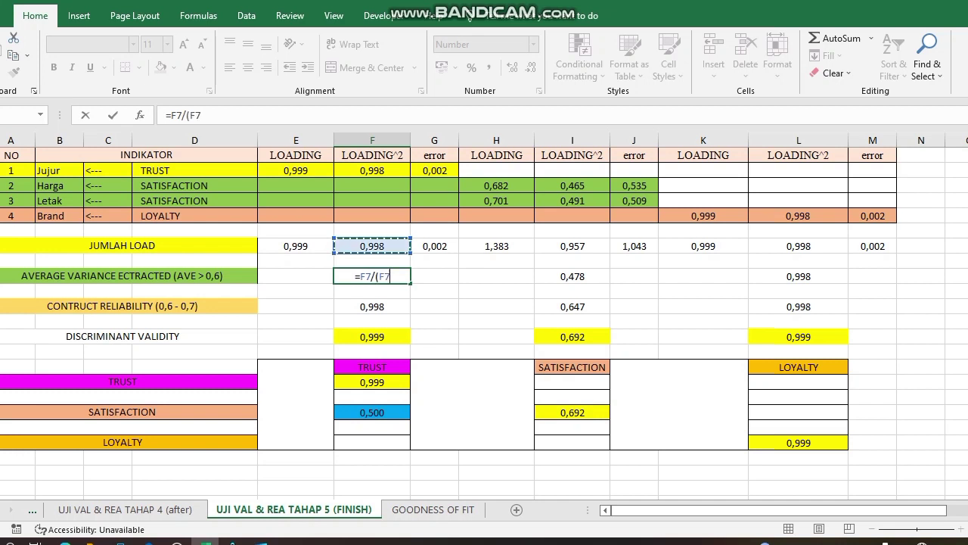
text(+)
key(Up)
key(Up)
key(Right)
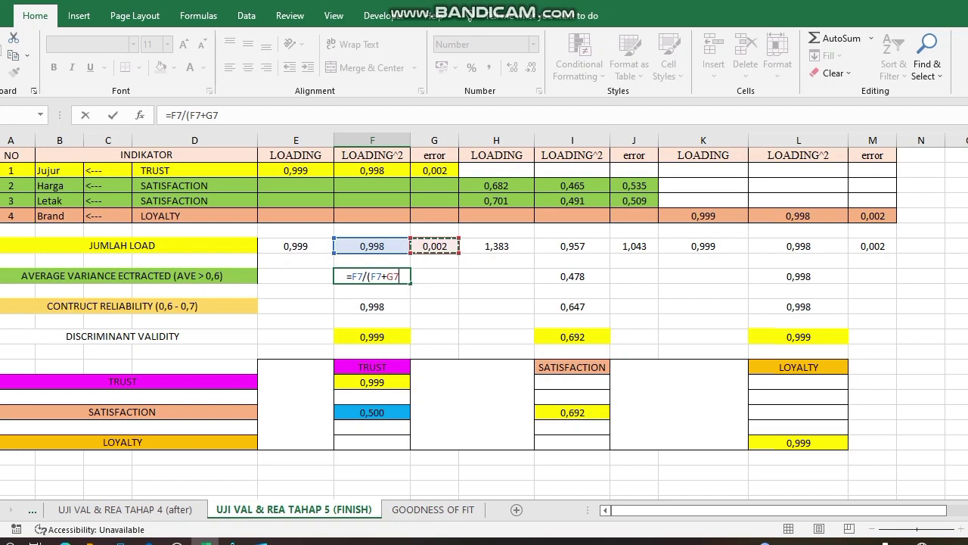
text())
key(Return)
key(Up)
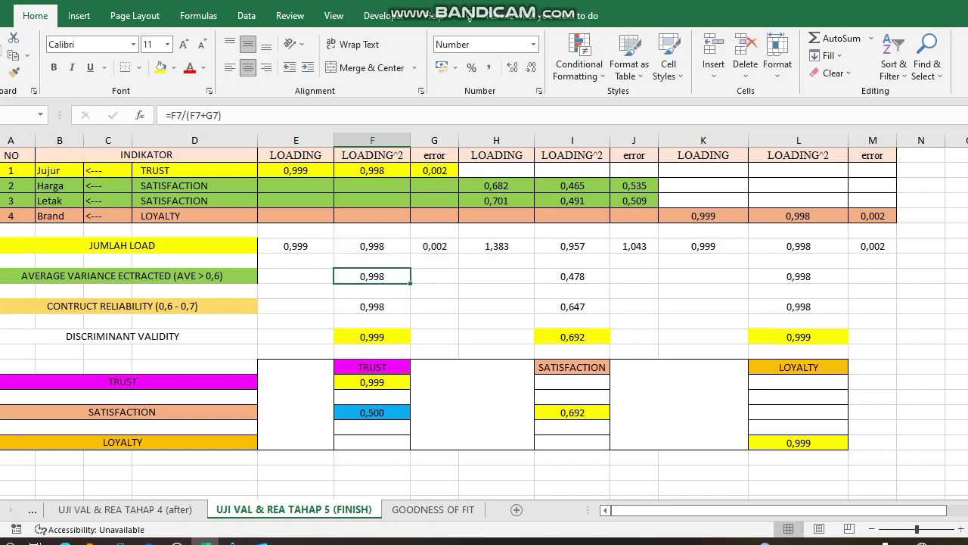
Step: Check the average variance extracted formulas for SATISFACTION and LOYALTY
click(572, 277)
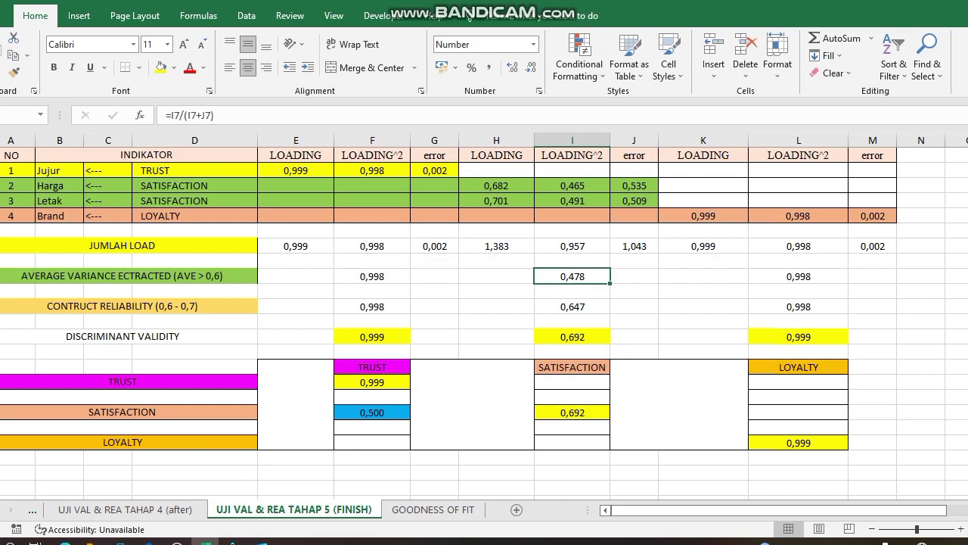
click(798, 276)
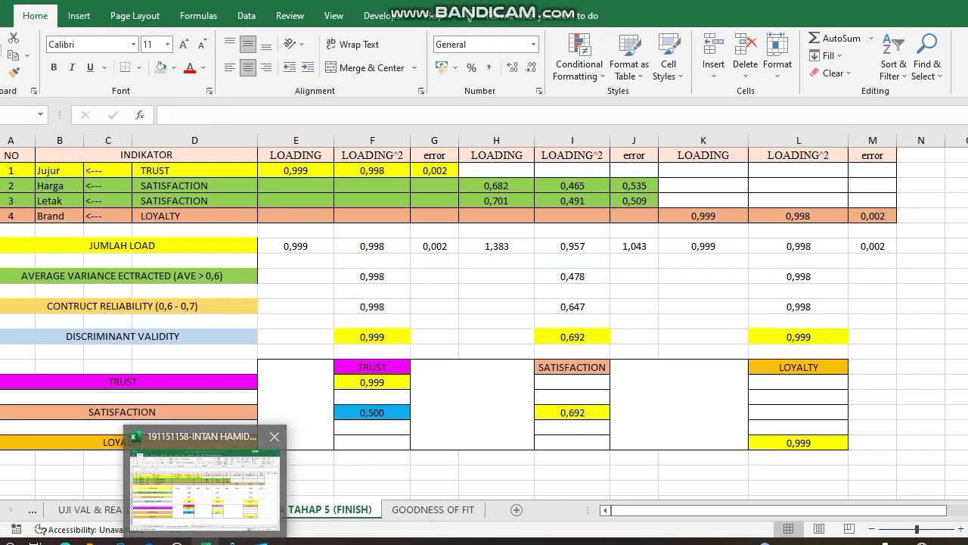
click(205, 541)
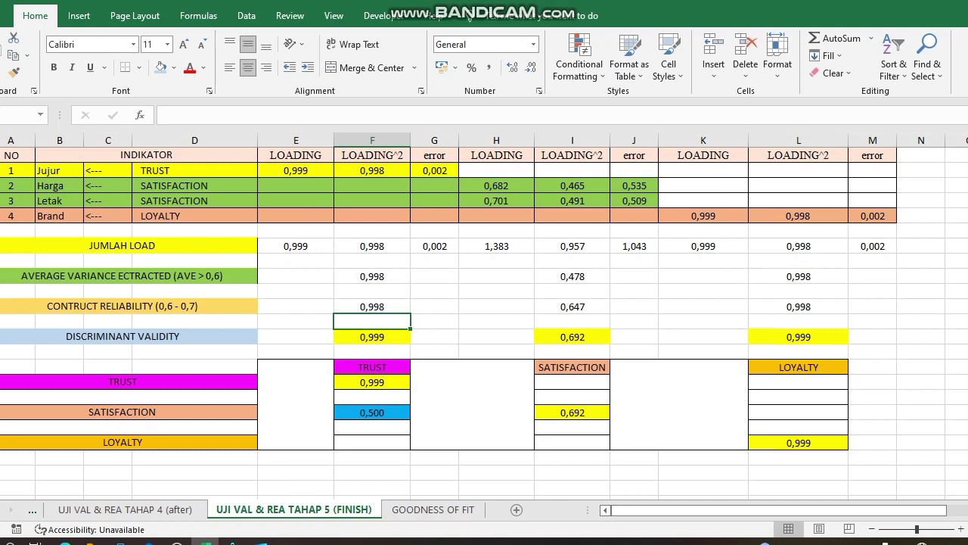
Step: Re-enter the construct reliability formula for TRUST as =E7^2/(E7^2+G7), and check the corresponding SATISFACTION and LOYALTY formulas
click(122, 306)
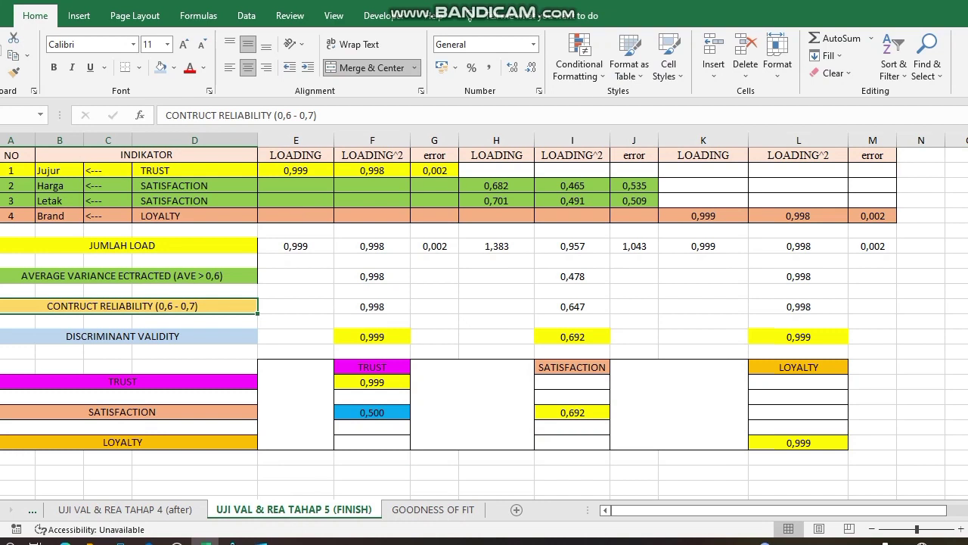
click(372, 306)
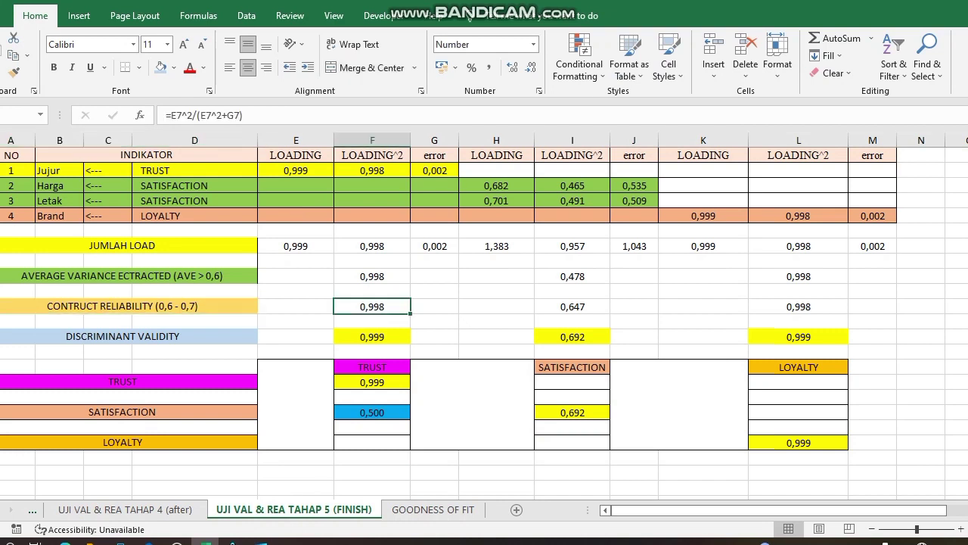
text(=)
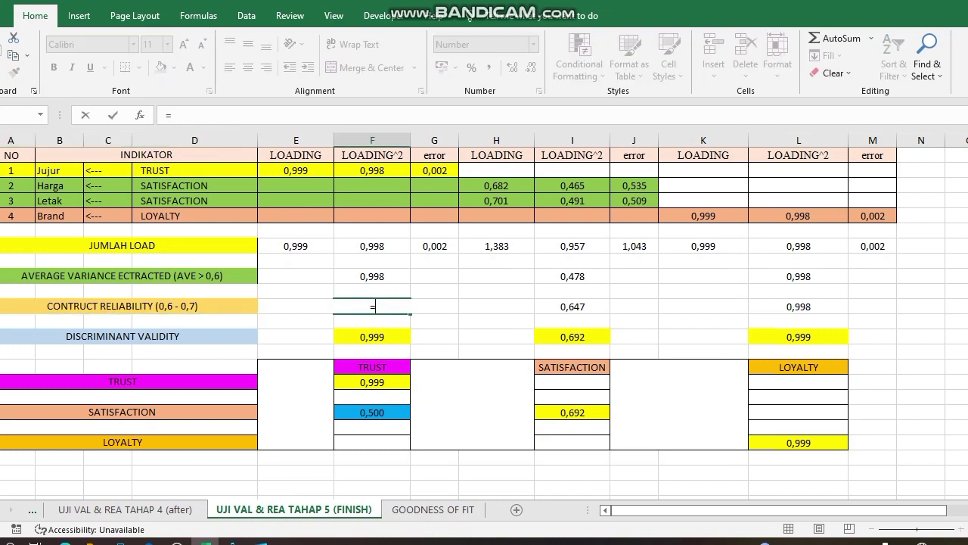
click(296, 246)
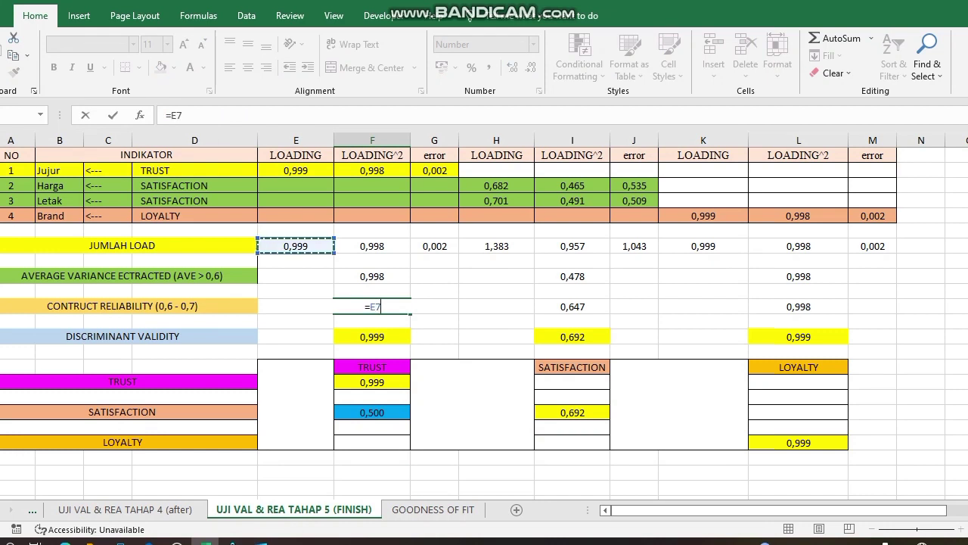
text(^2/()
click(295, 246)
text(^)
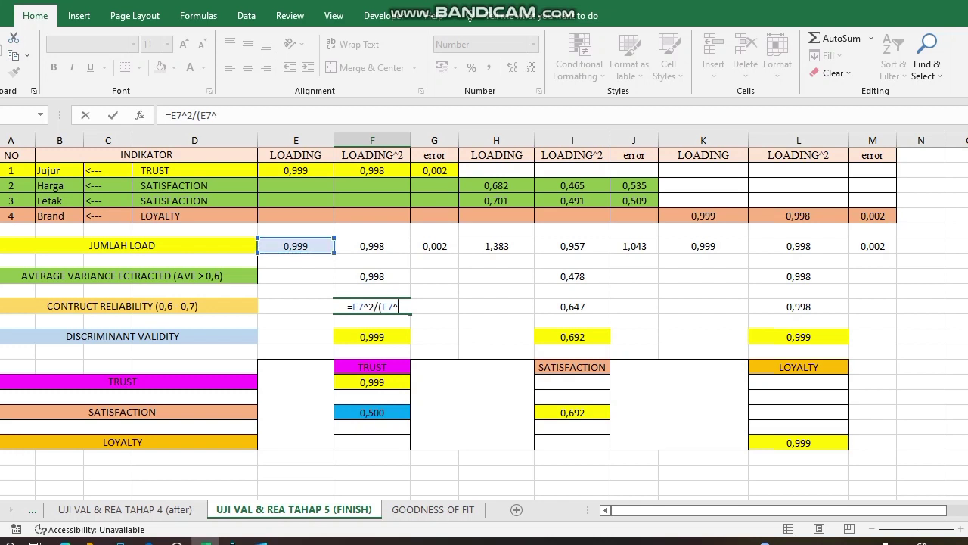
text(2+)
click(435, 246)
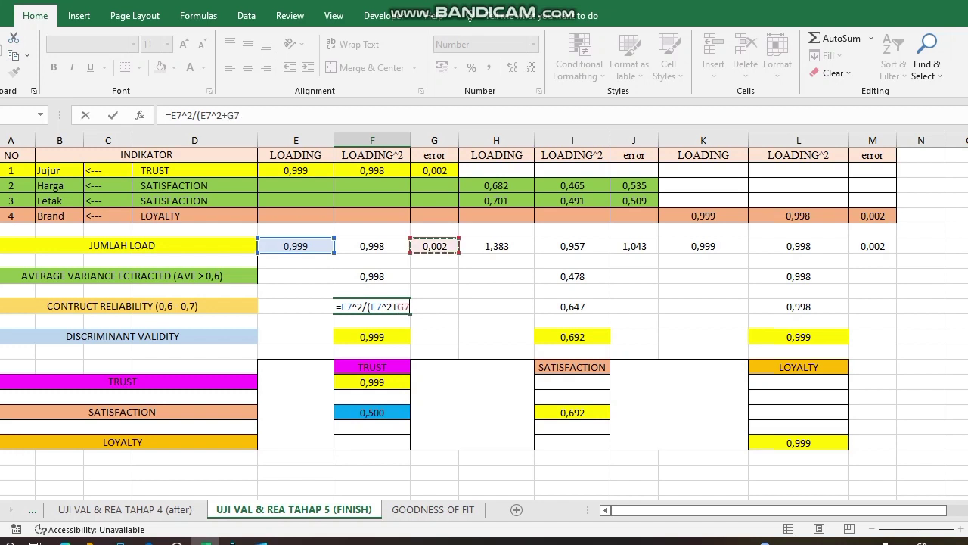
text())
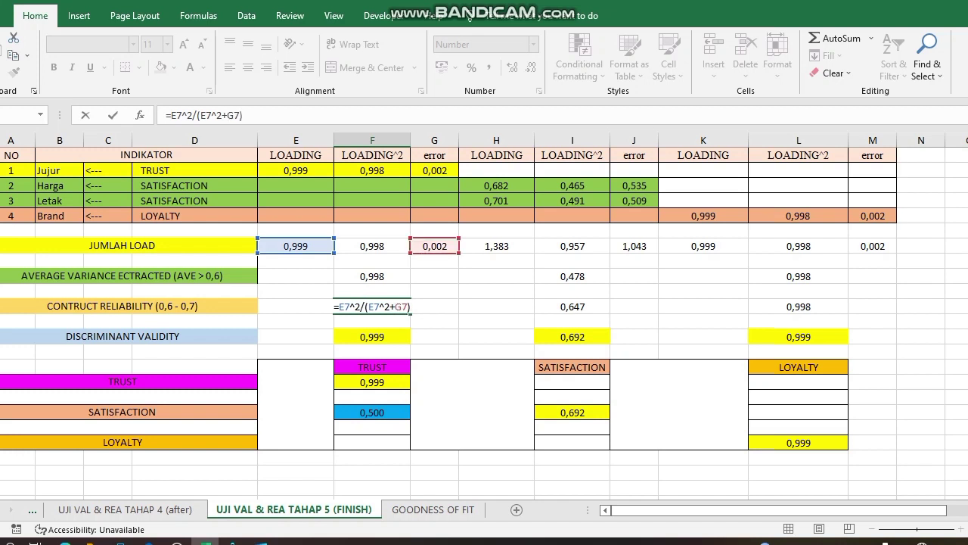
key(Return)
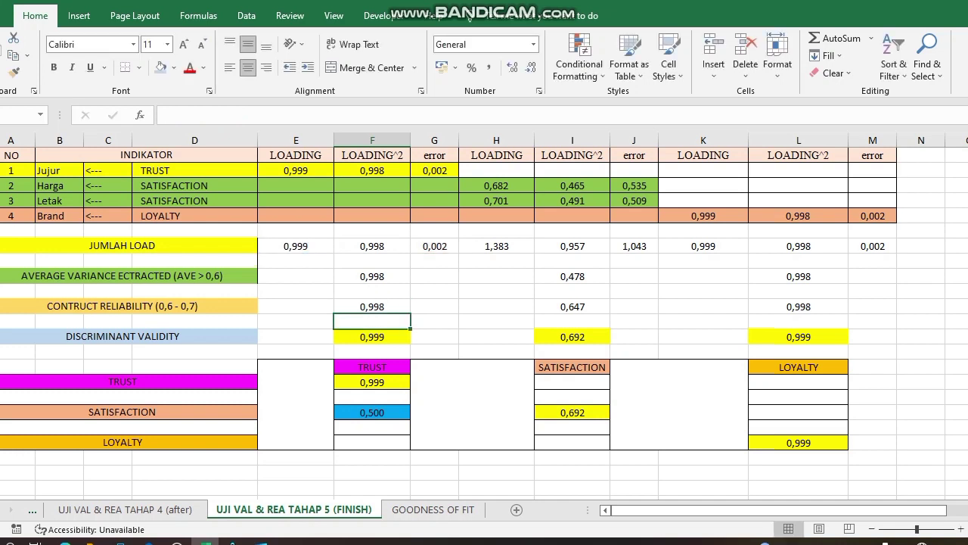
click(572, 307)
click(798, 306)
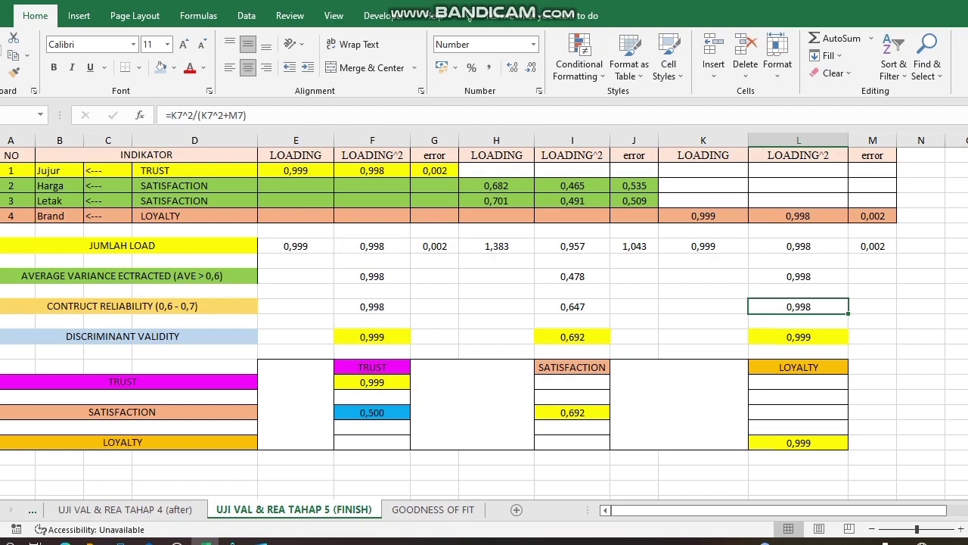
Step: Re-enter the discriminant validity formula for TRUST as =SQRT(F9), and check the corresponding SATISFACTION and LOYALTY formulas
click(122, 337)
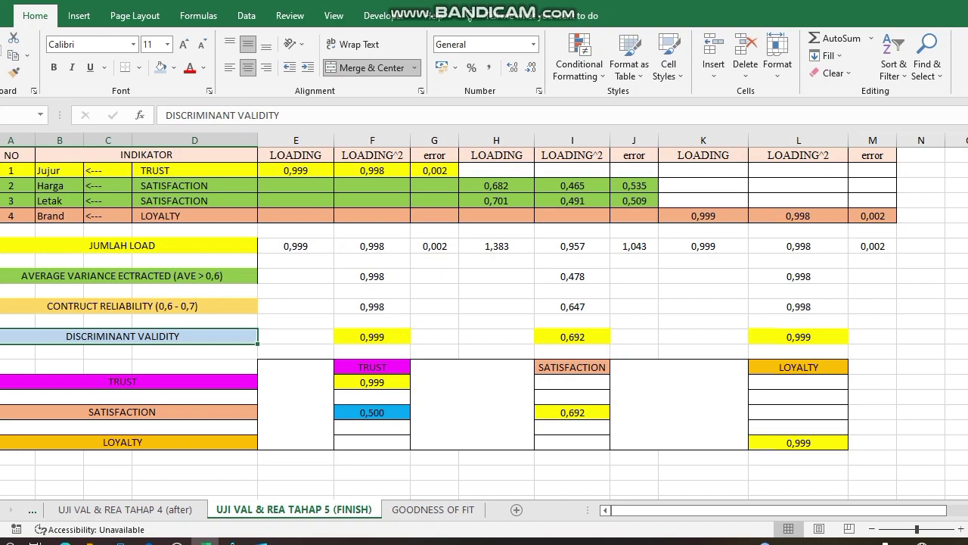
click(372, 337)
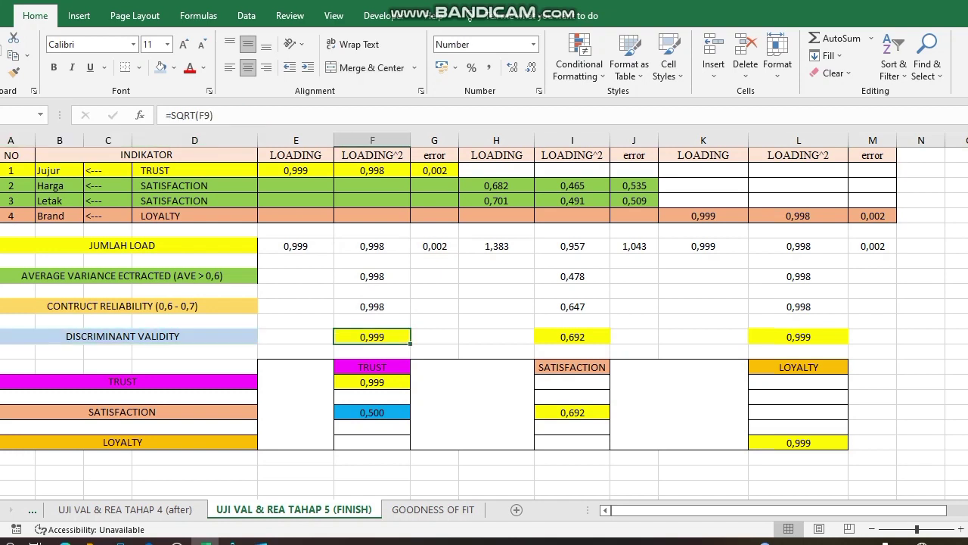
text(=)
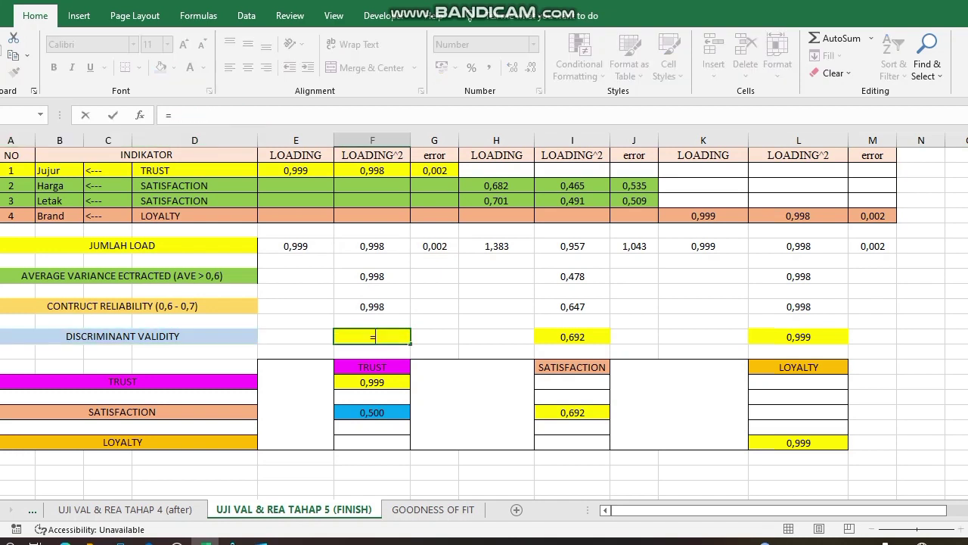
text(S)
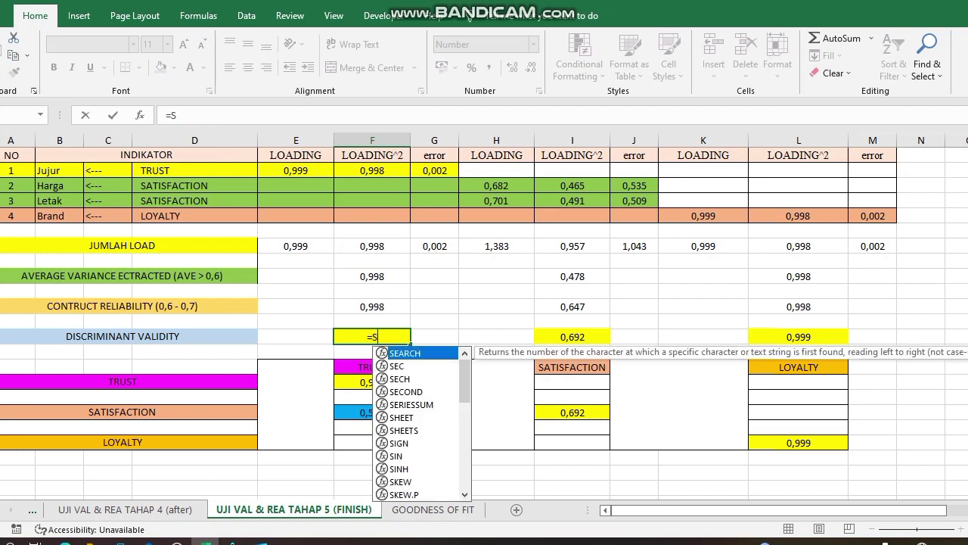
text(QRT)
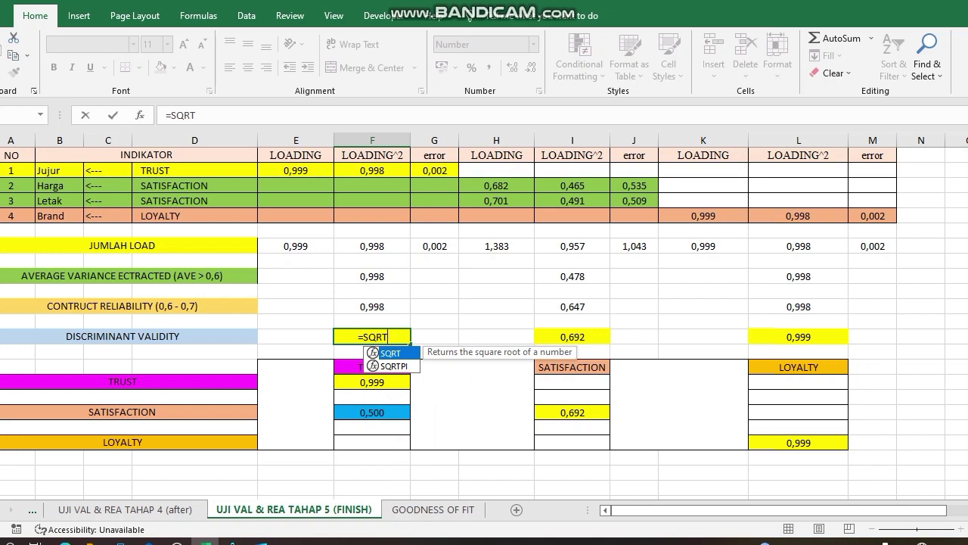
text(()
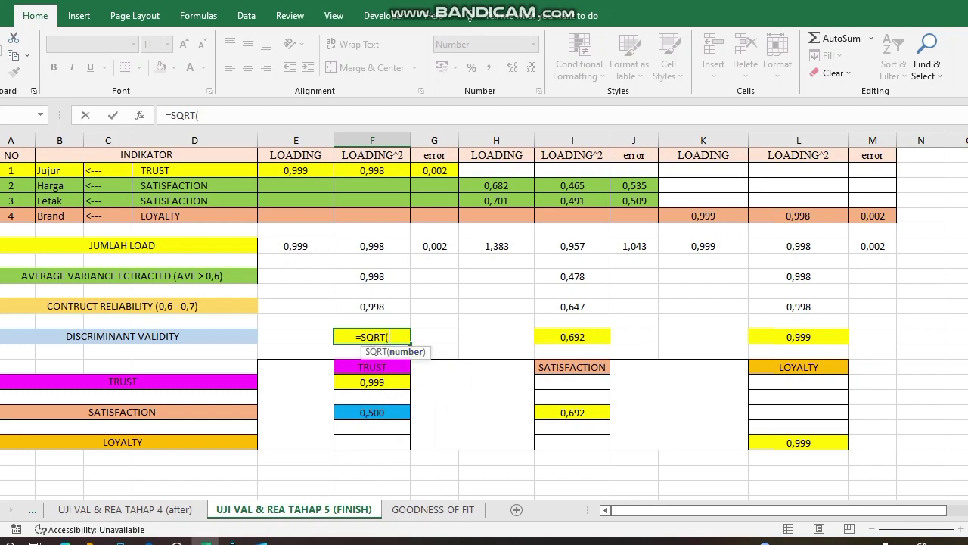
click(372, 276)
text())
key(Return)
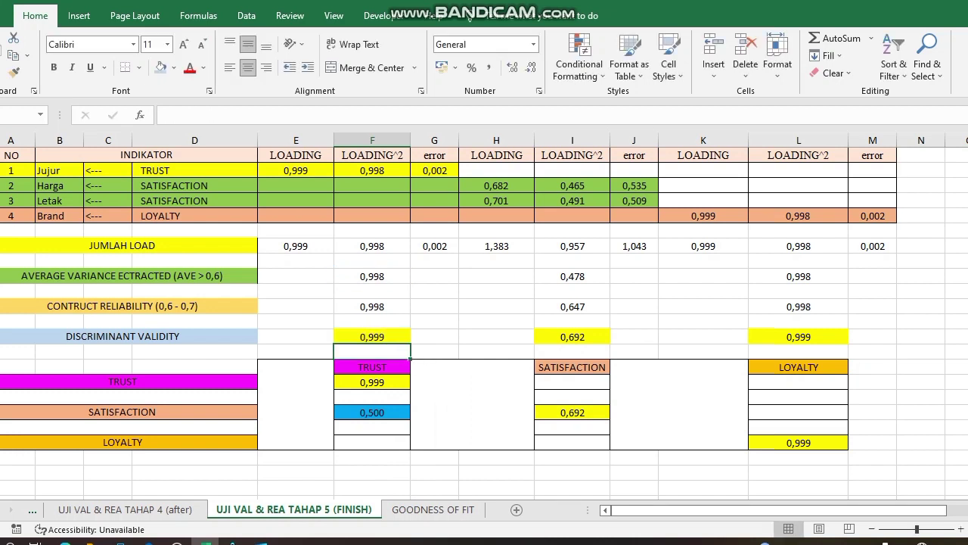
click(572, 337)
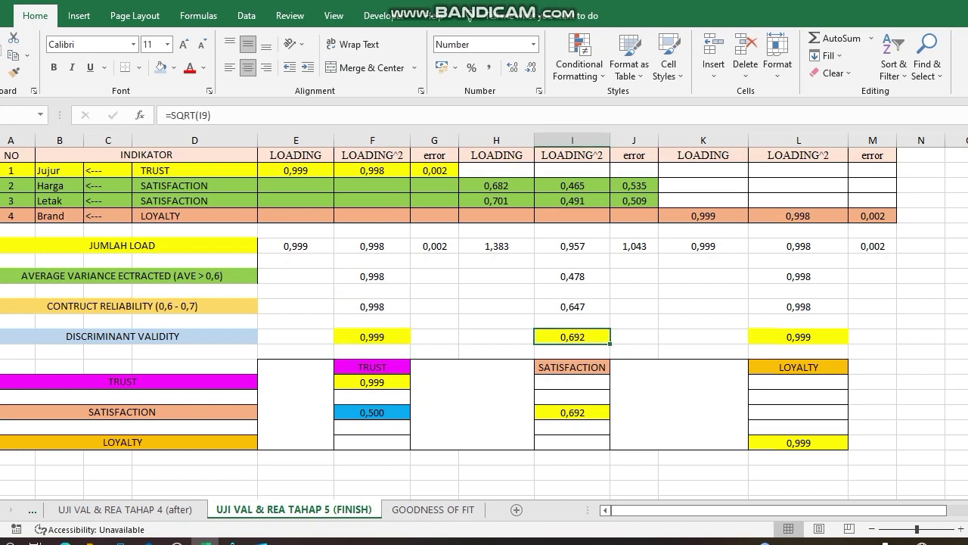
click(798, 336)
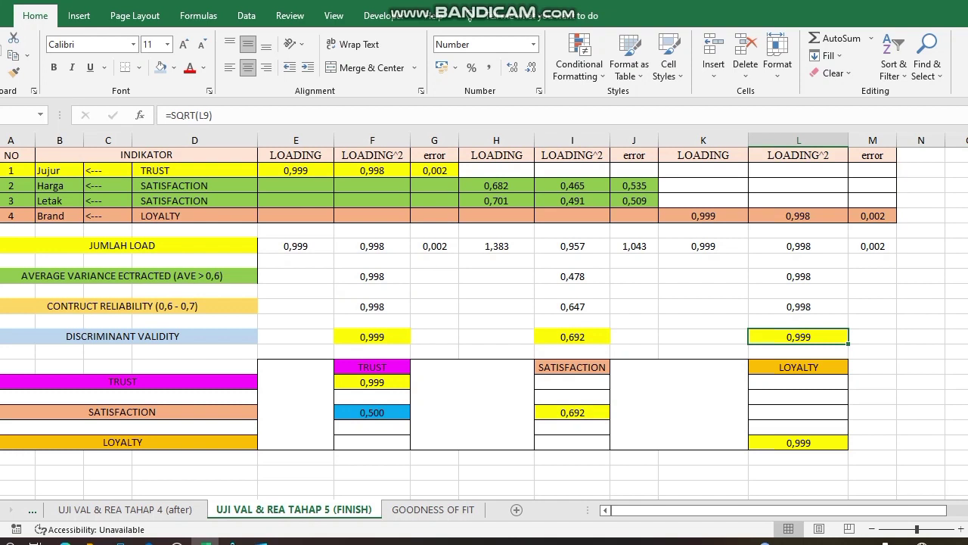
Step: Examine the TRUST row and column of the discriminant validity matrix, including the cell where TRUST meets SATISFACTION
click(123, 382)
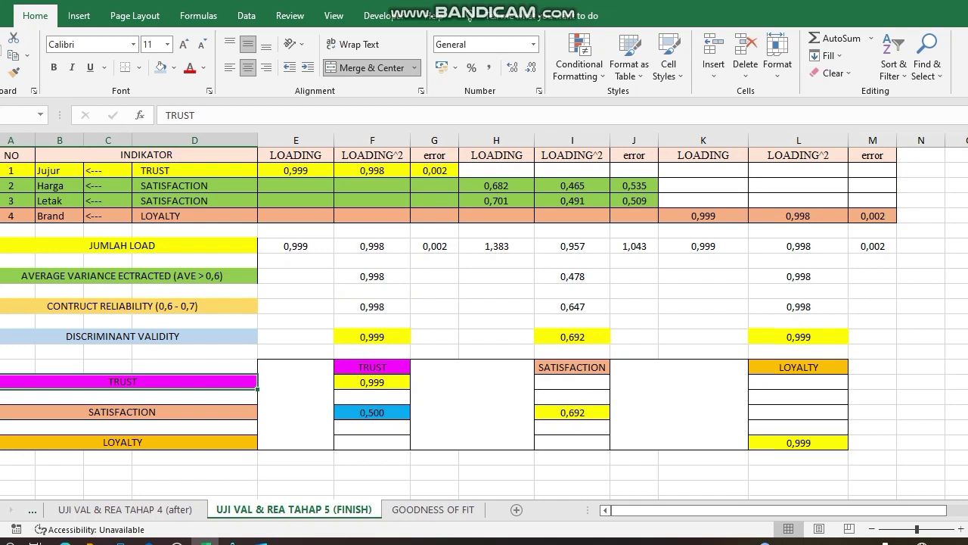
click(372, 367)
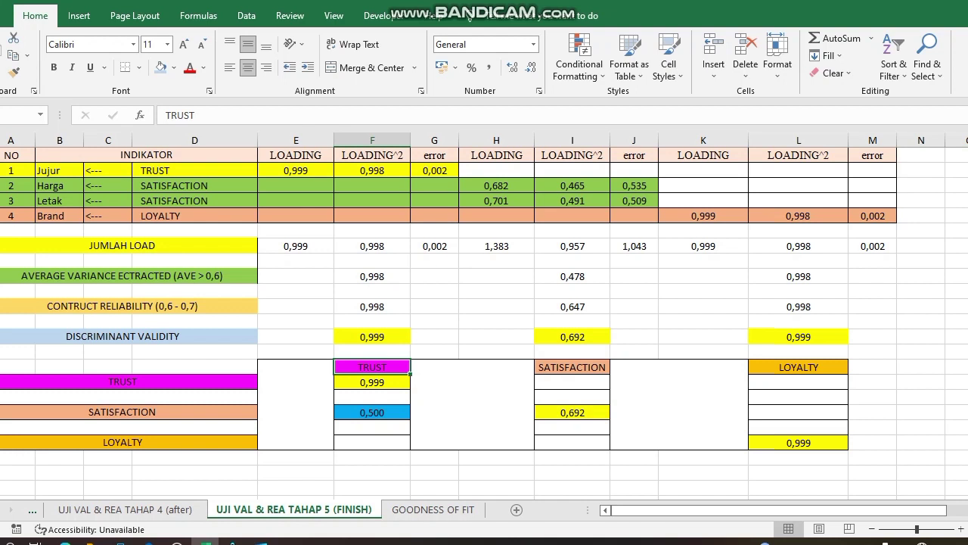
click(122, 412)
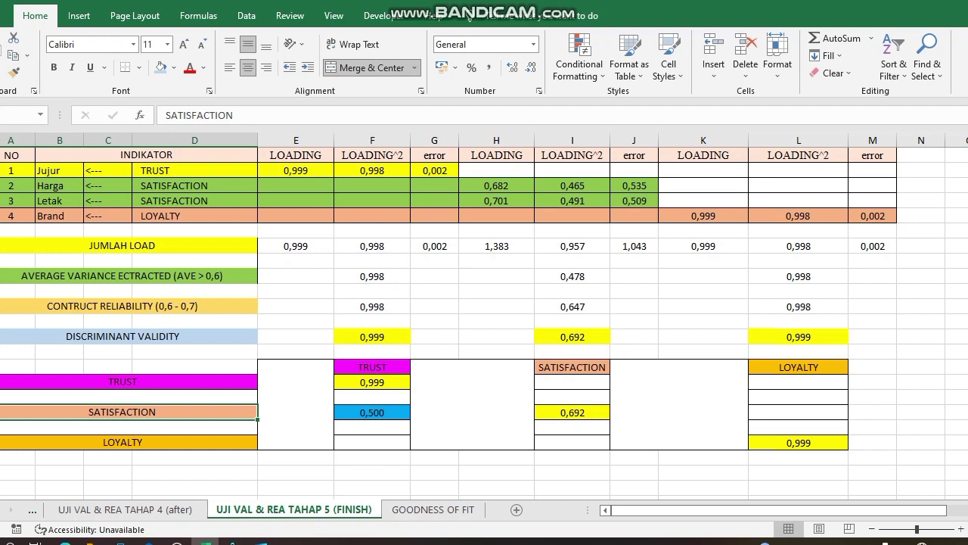
click(372, 412)
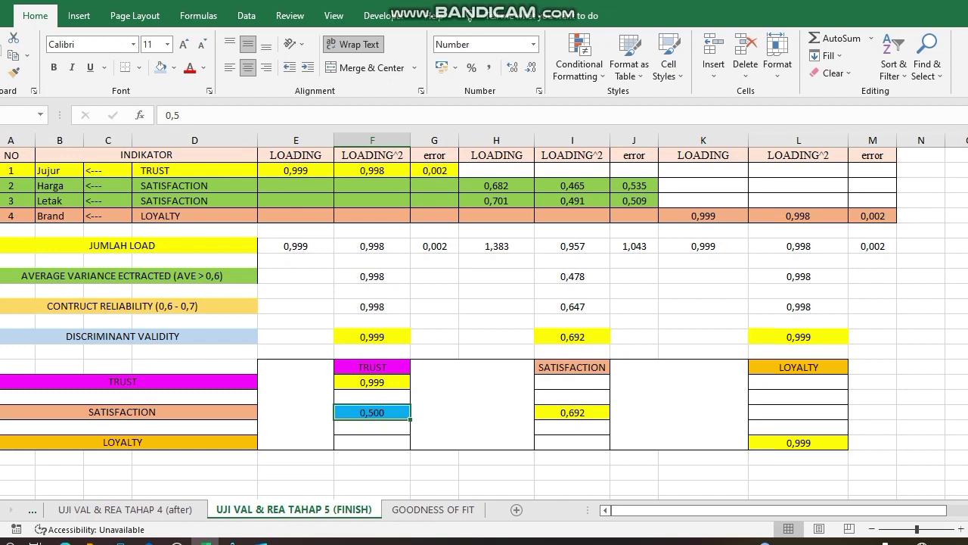
Step: Switch to the Amos model and view the Correlations table in the Estimates section of its text output
mouse_move(232, 541)
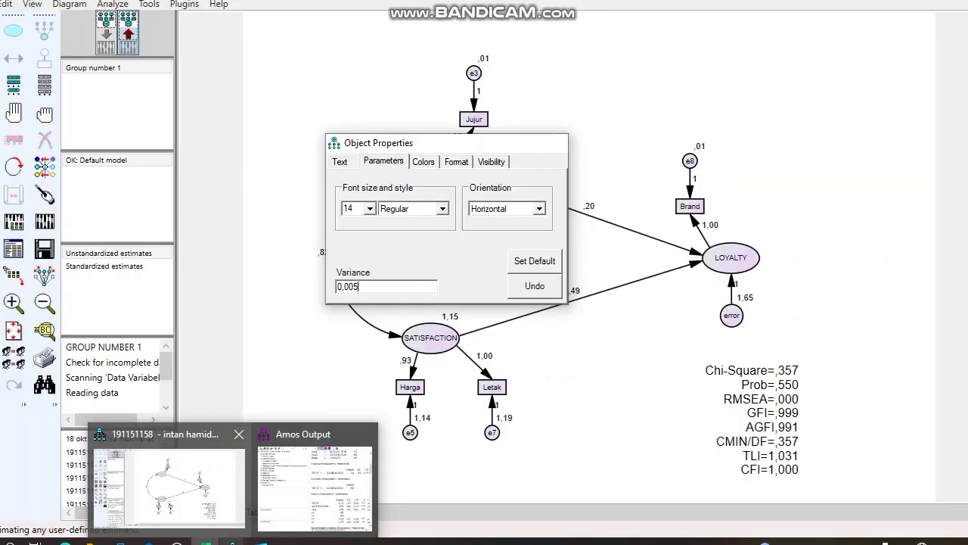
click(169, 485)
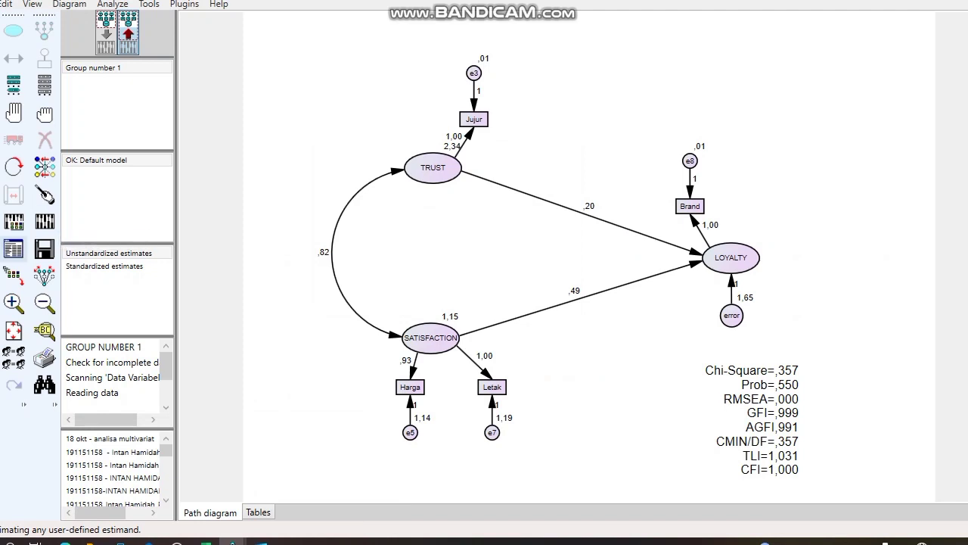
click(13, 250)
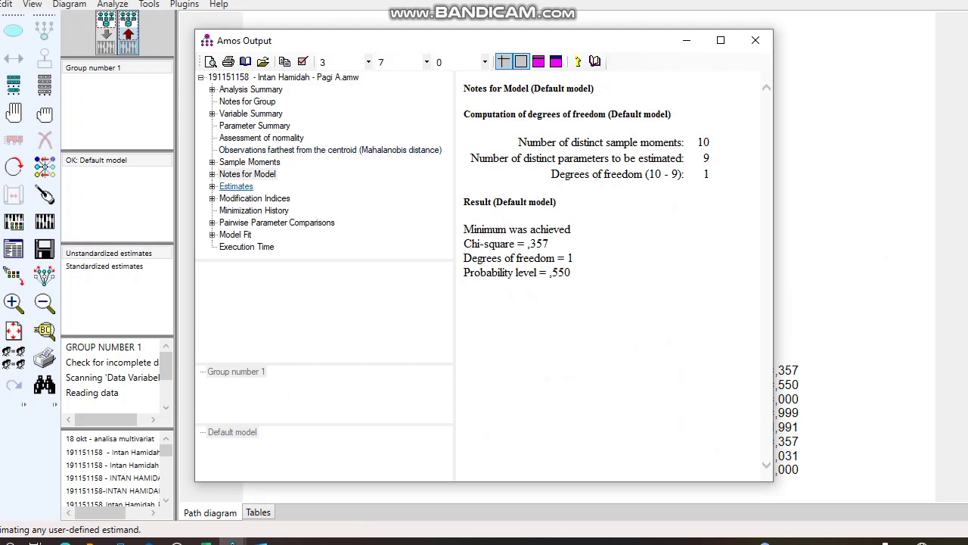
click(236, 187)
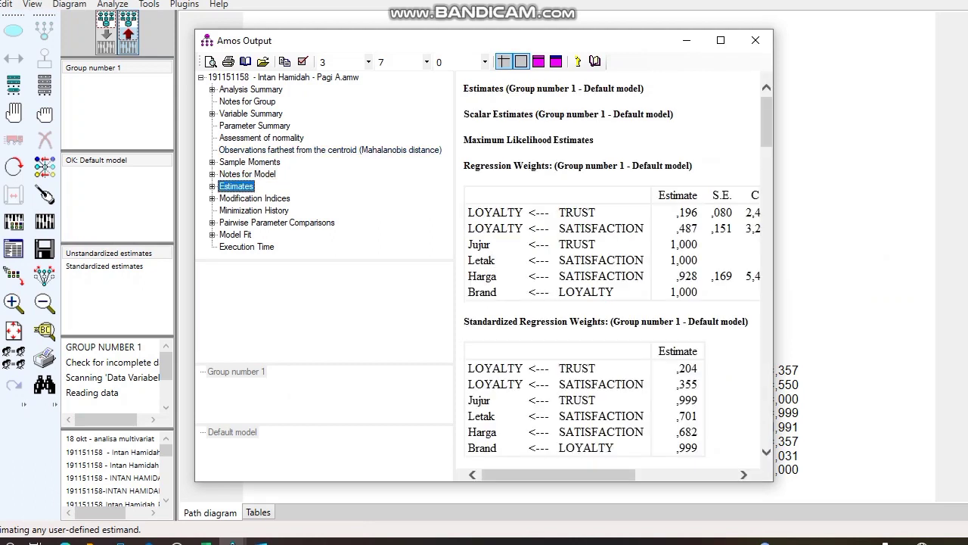
scroll(613, 272, down, 5)
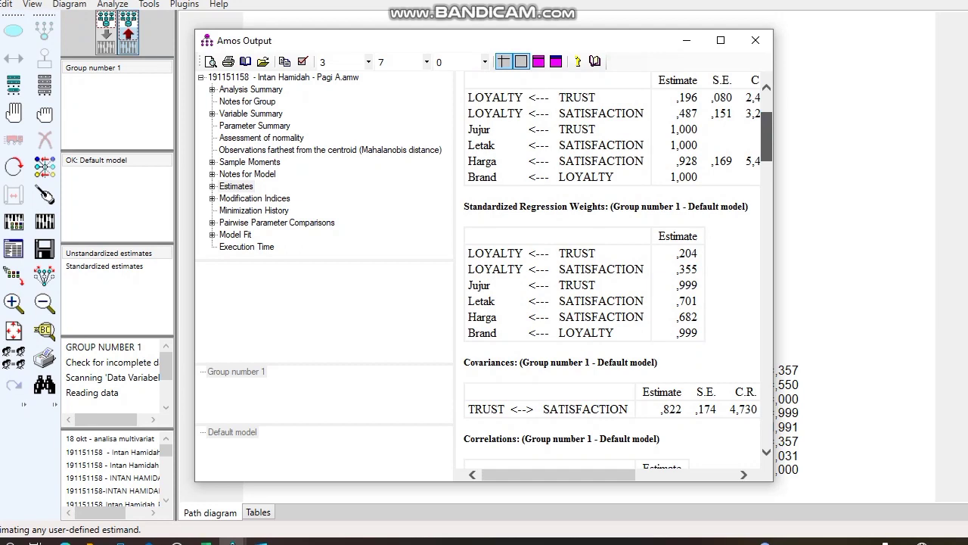
scroll(672, 239, down, 2)
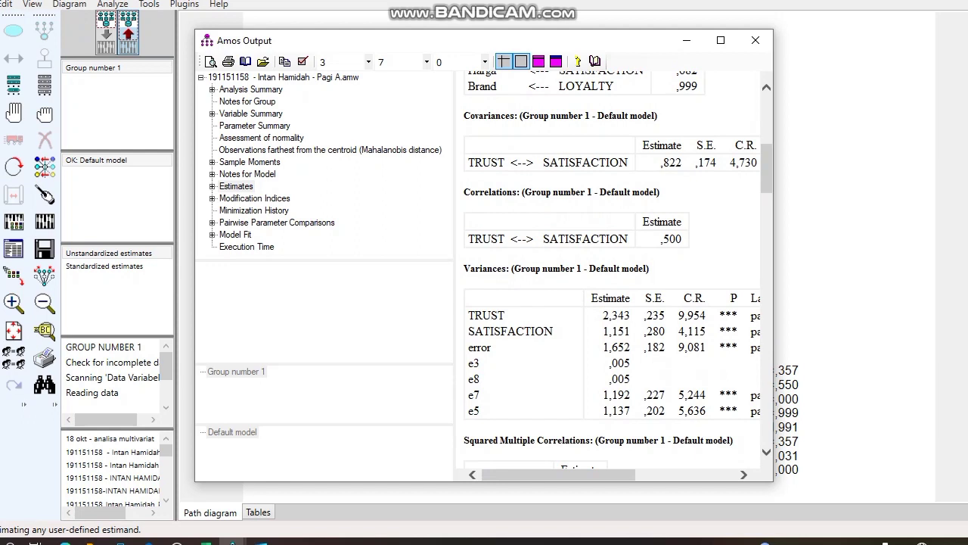
Step: Inspect the estimated correlation between TRUST and SATISFACTION in the Correlations table
drag(468, 239, 629, 239)
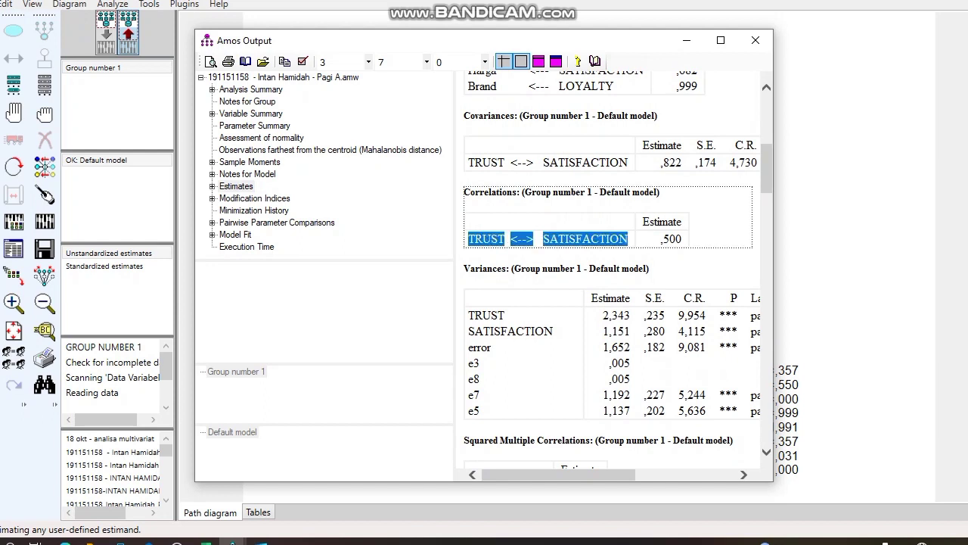
click(671, 239)
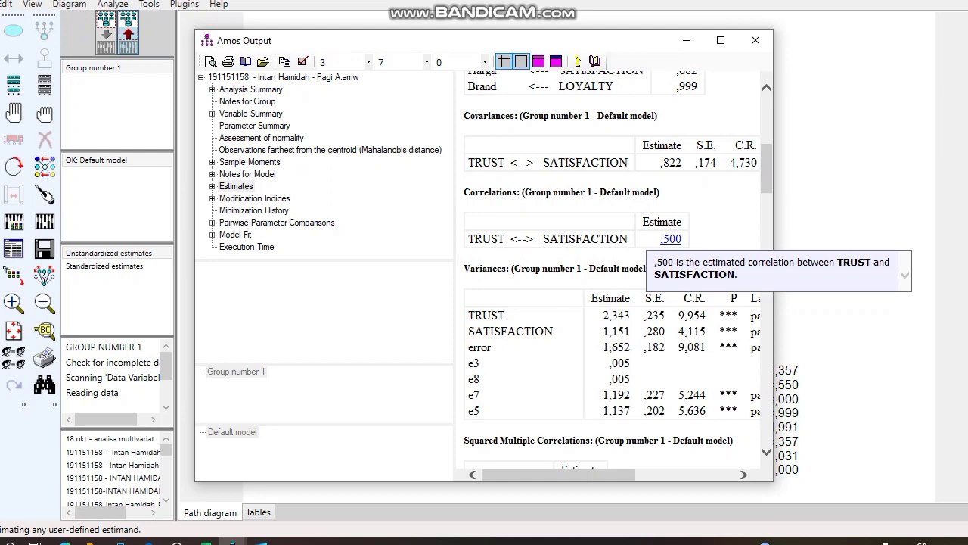
double_click(671, 239)
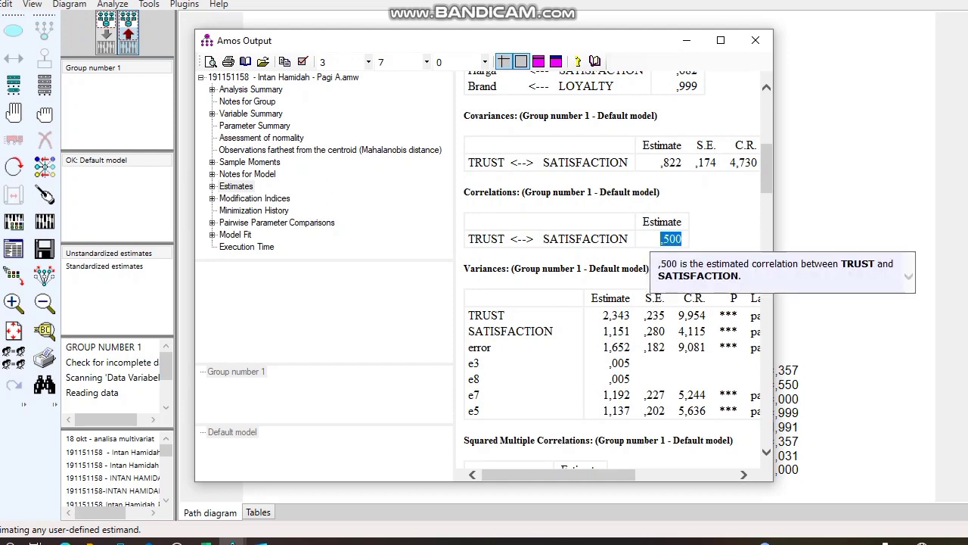
click(676, 241)
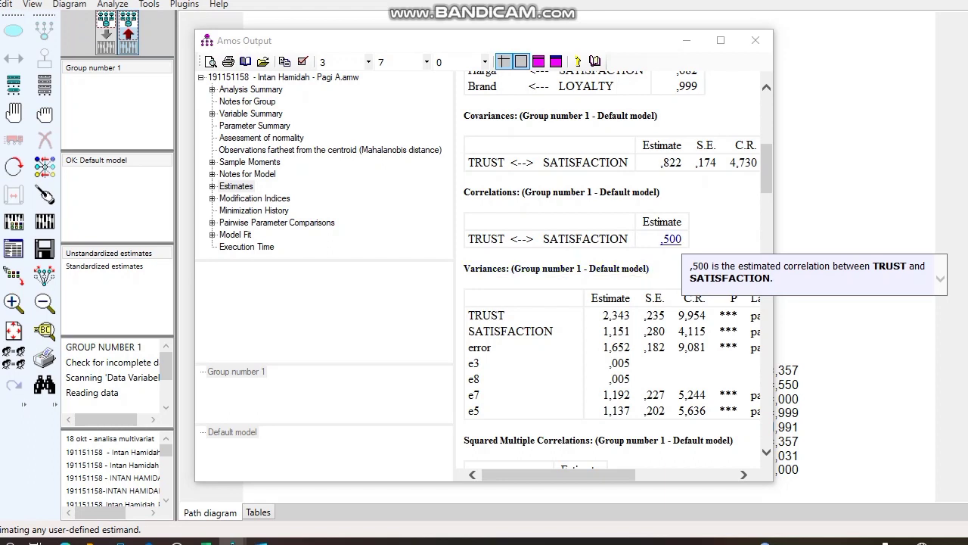
click(671, 239)
drag(661, 239, 682, 239)
click(670, 240)
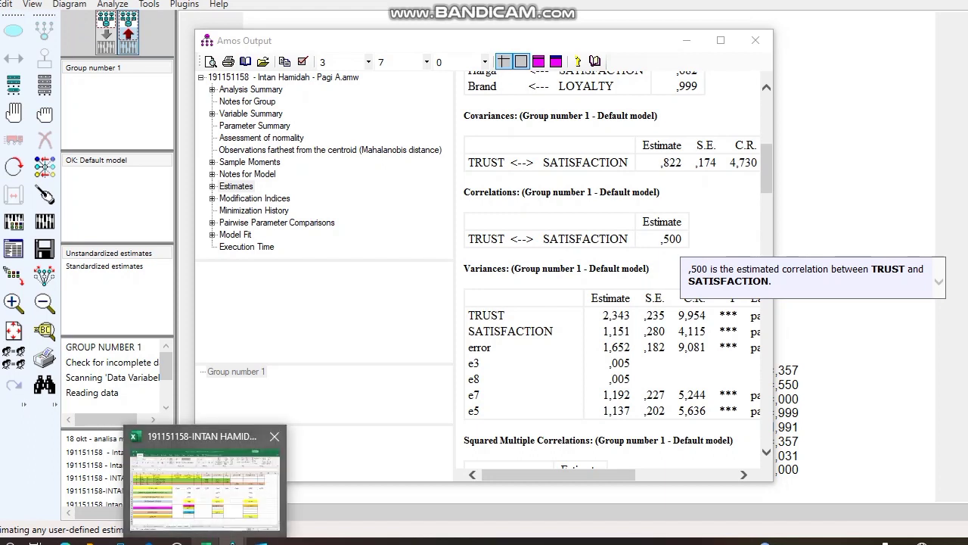
Step: Switch back to the Excel workbook and examine where SATISFACTION and LOYALTY each meet themselves in the discriminant validity matrix
click(206, 540)
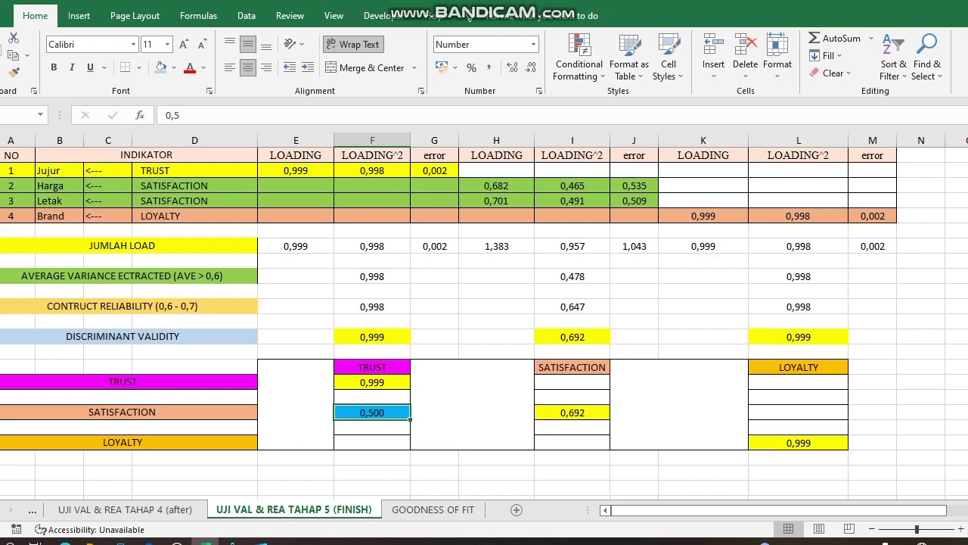
click(572, 367)
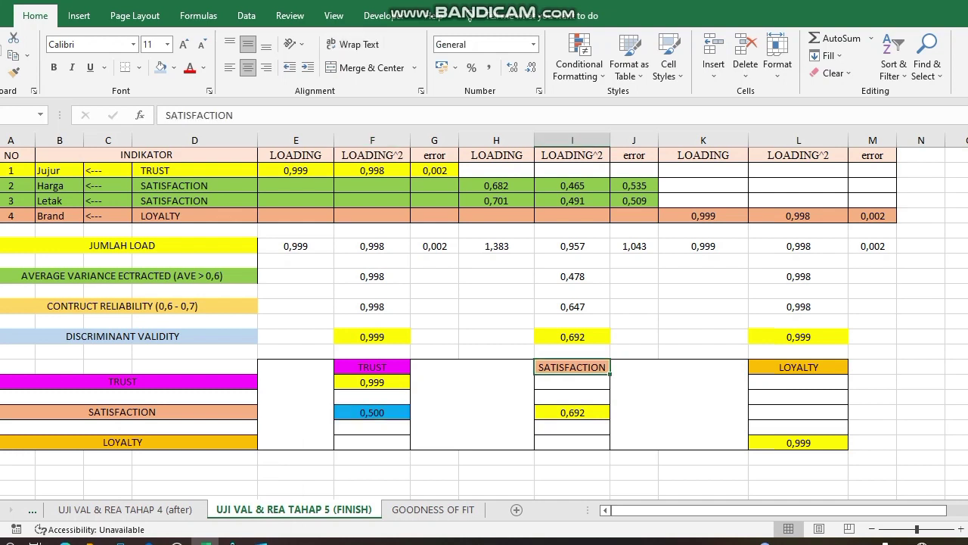
click(122, 412)
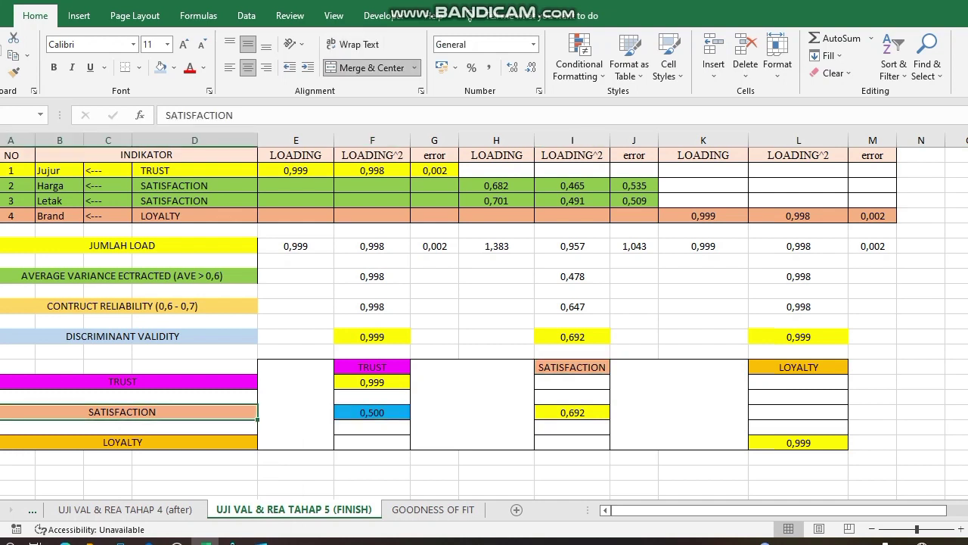
click(572, 412)
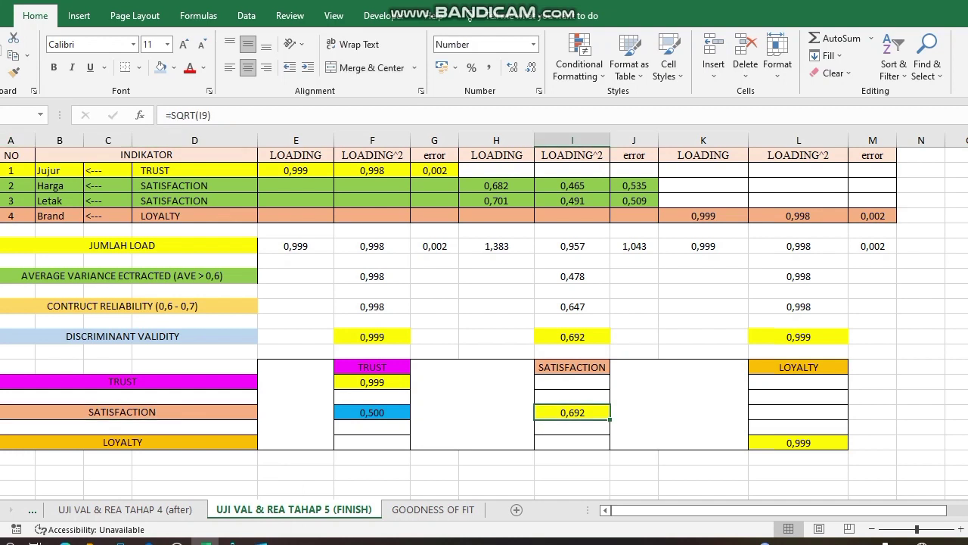
click(799, 367)
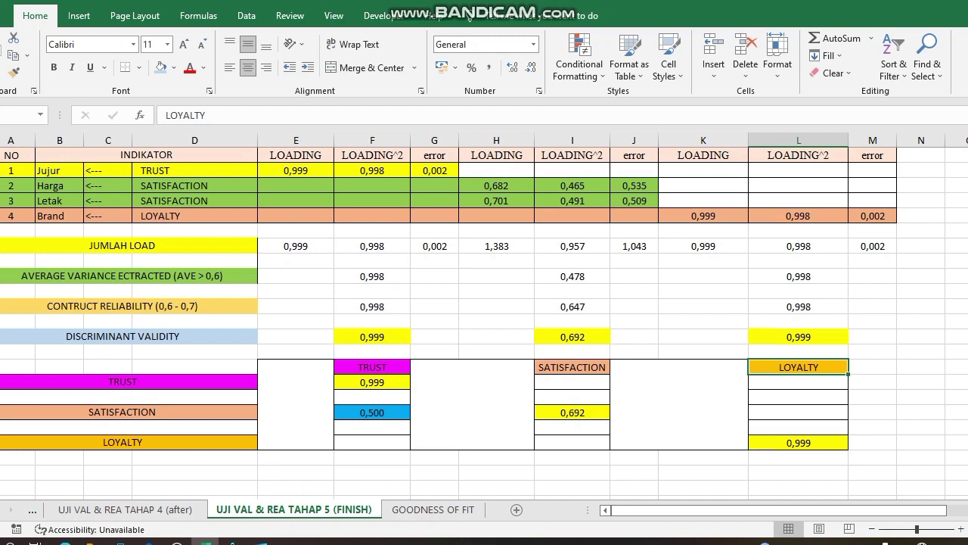
click(122, 442)
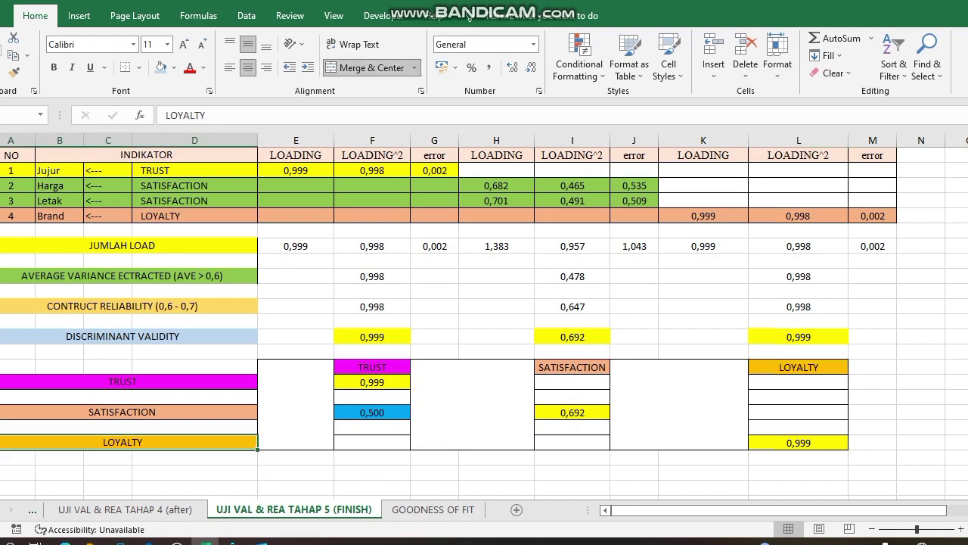
click(798, 443)
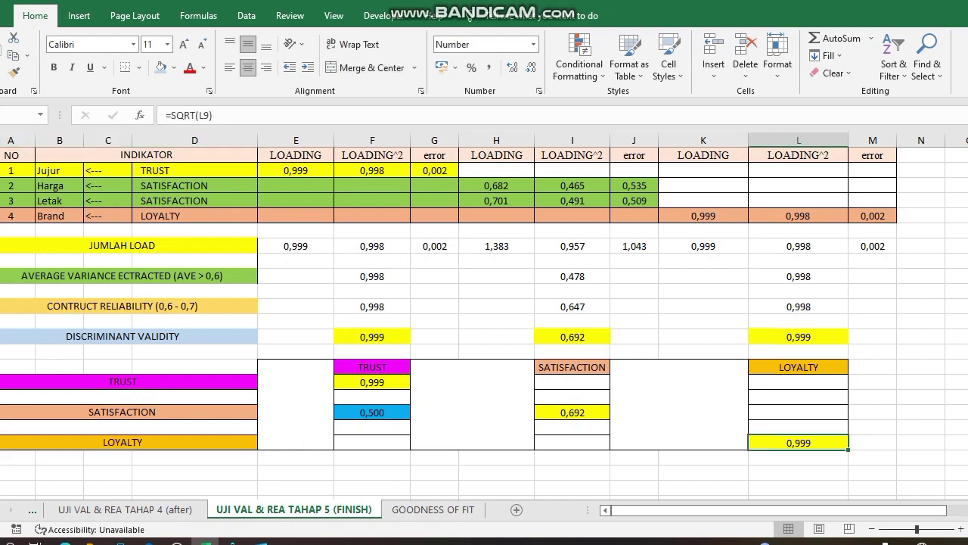
Step: Compare the TRUST–SATISFACTION correlation with the TRUST and SATISFACTION diagonal values in the discriminant validity matrix
click(372, 413)
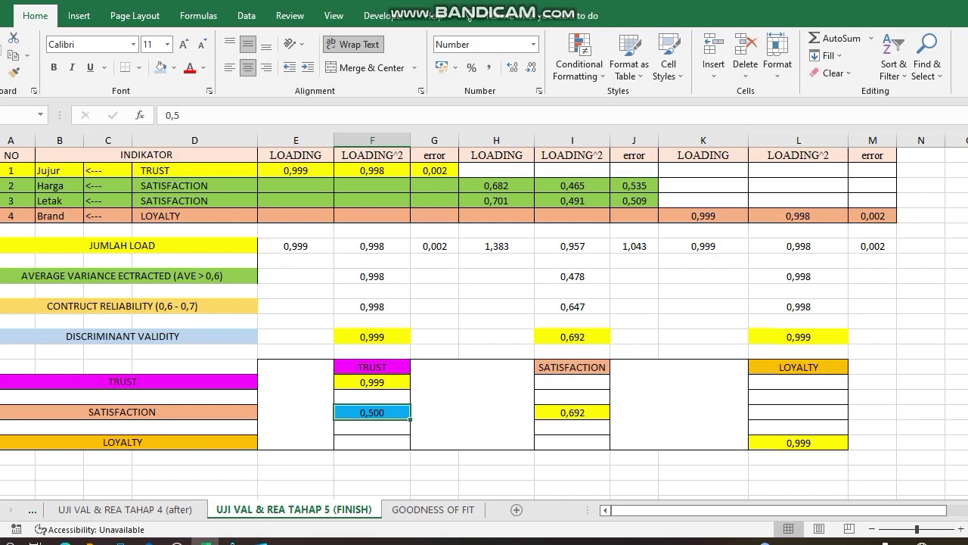
click(372, 367)
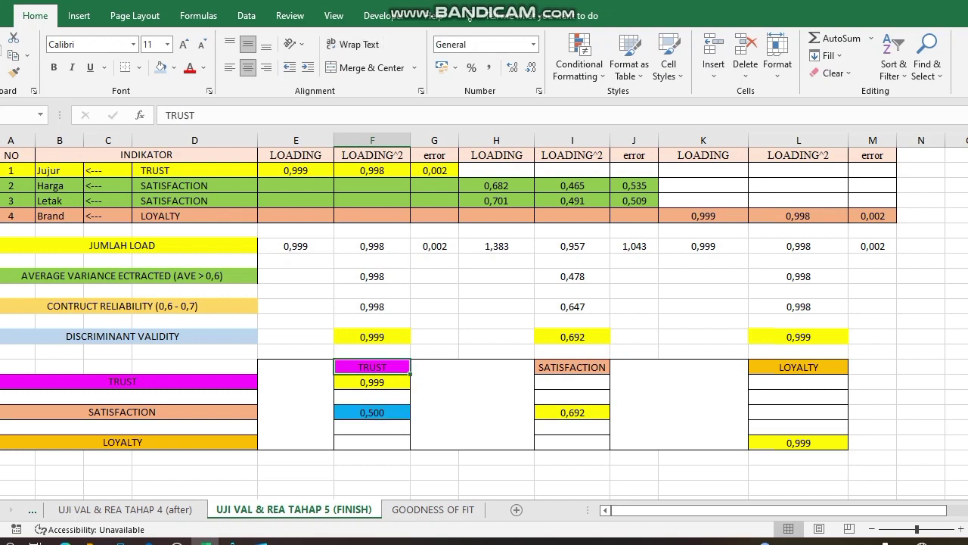
click(121, 411)
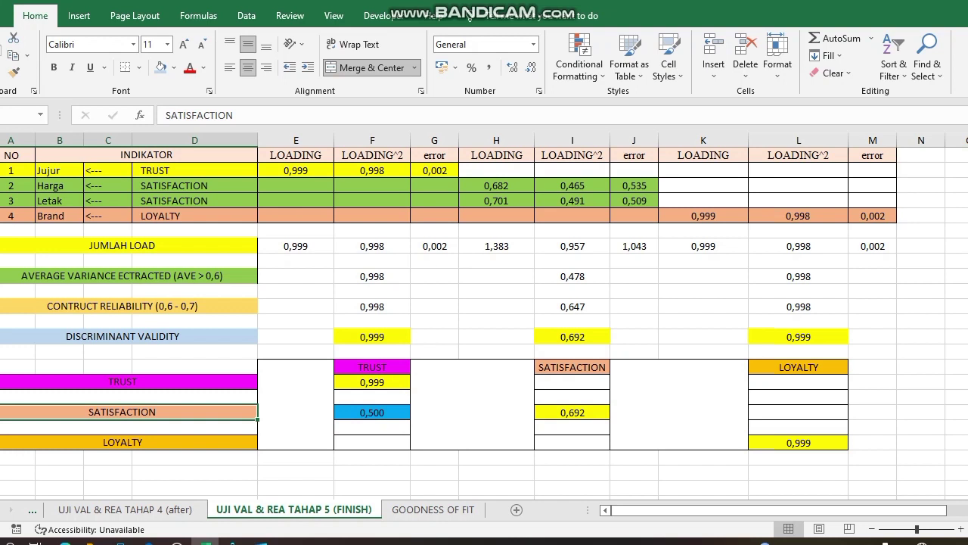
click(371, 412)
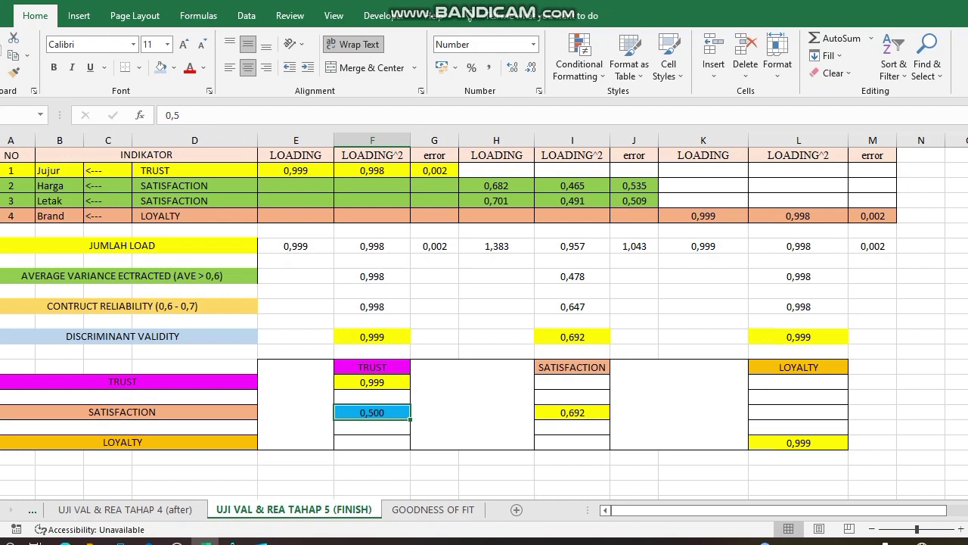
click(371, 383)
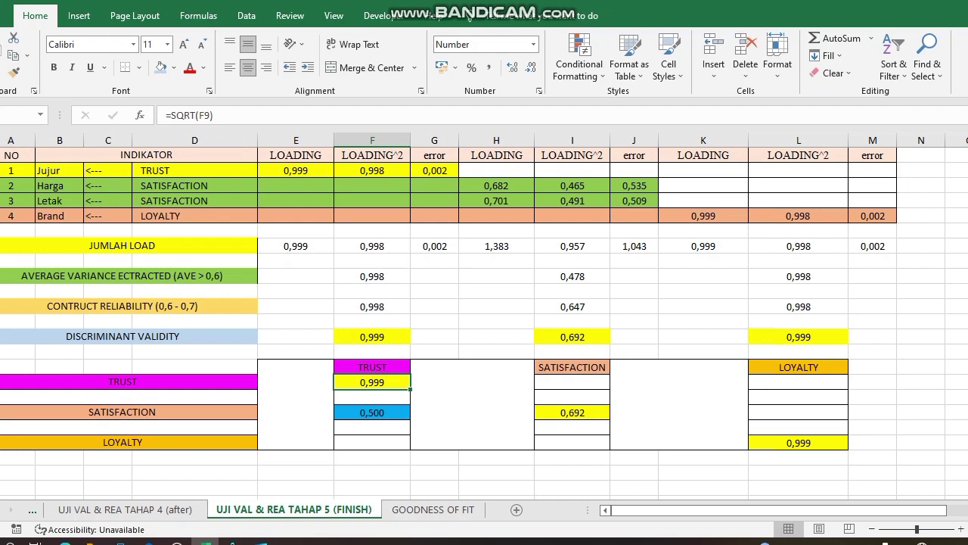
click(122, 381)
click(371, 412)
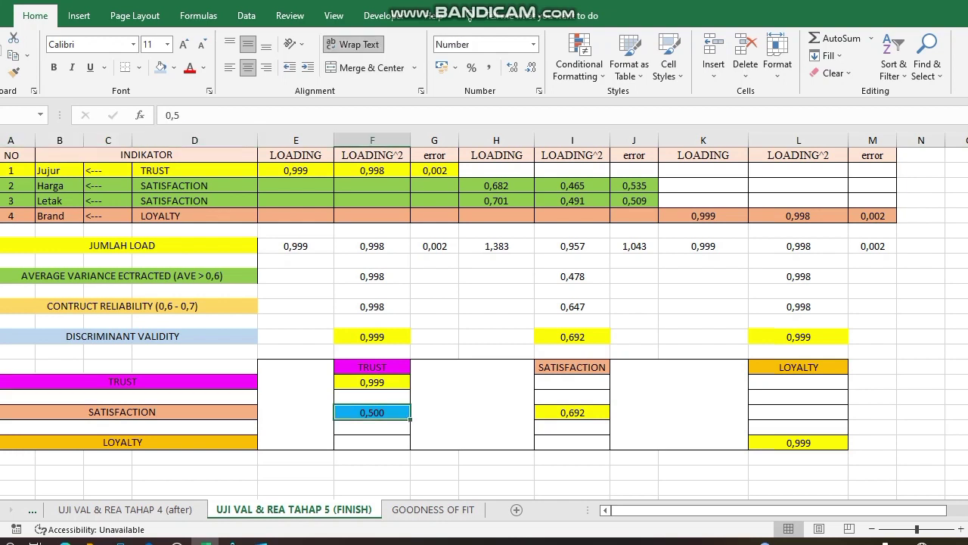
click(372, 382)
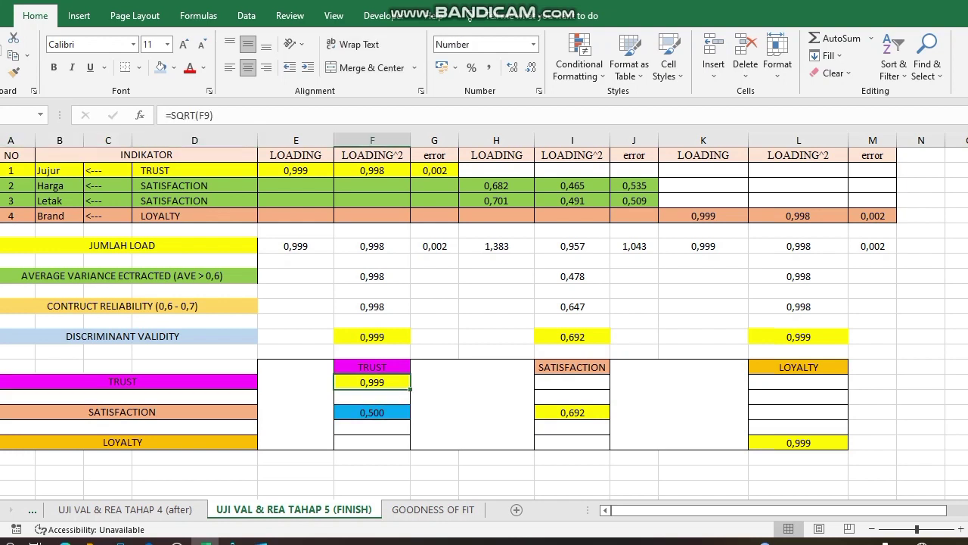
click(572, 413)
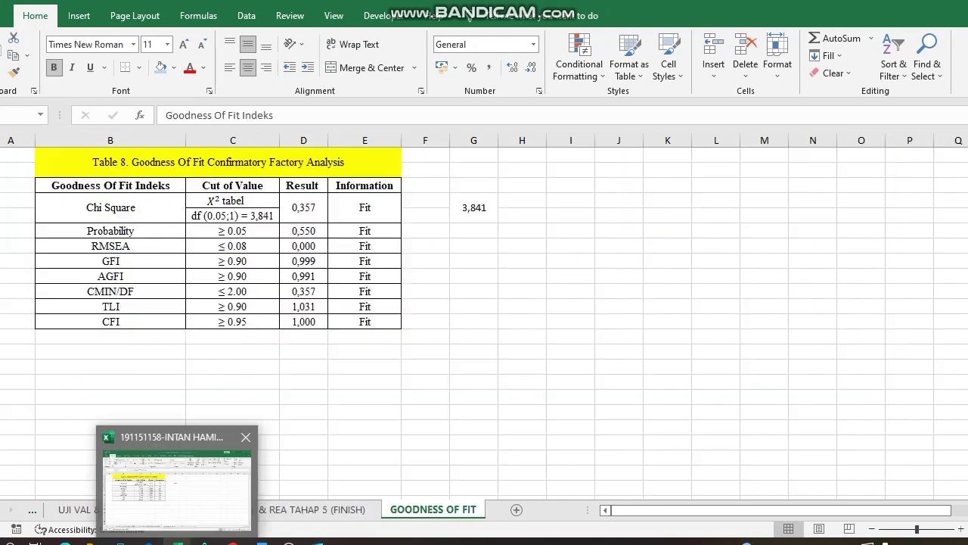
Step: Examine the index names in the GOODNESS OF FIT sheet, from RMSEA down to CFI and the Chi Square row
click(138, 504)
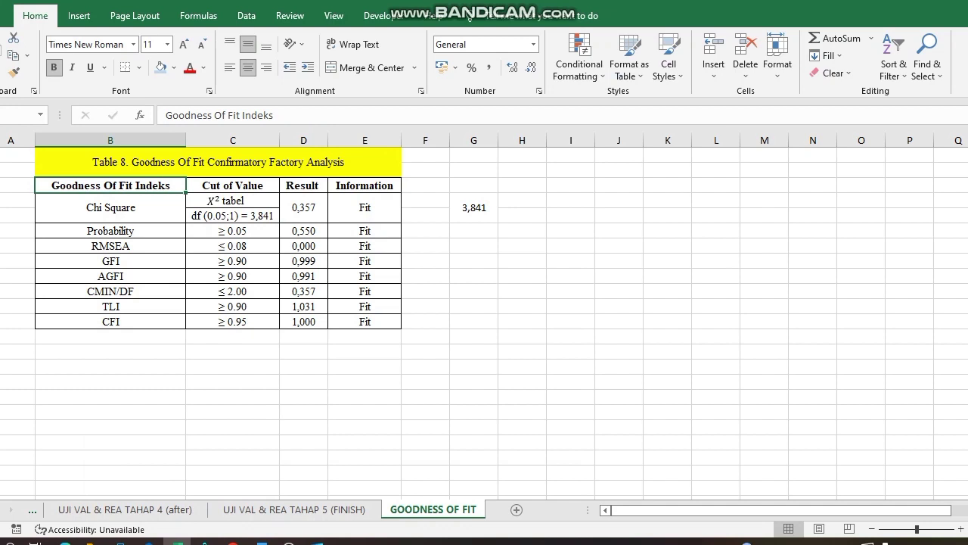
click(111, 246)
click(111, 261)
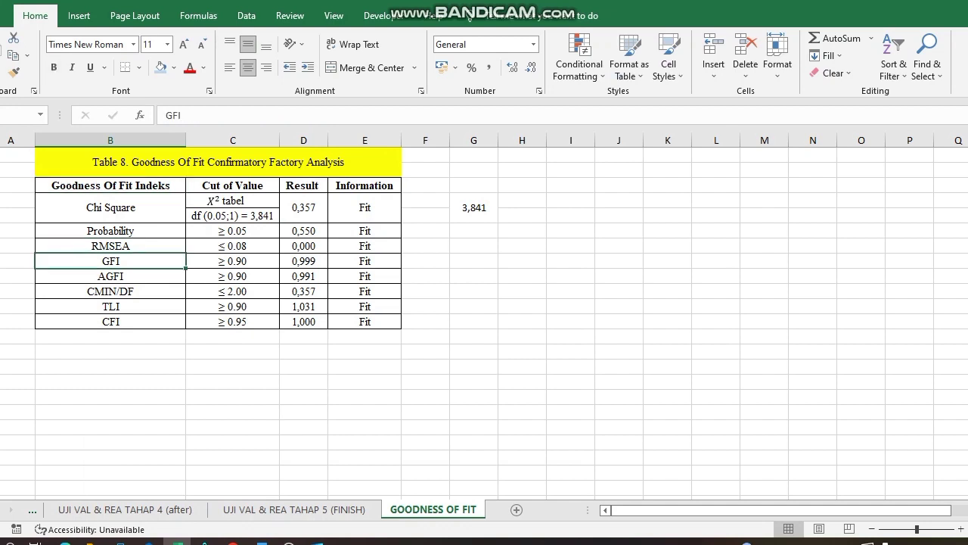
click(110, 276)
click(110, 292)
click(111, 306)
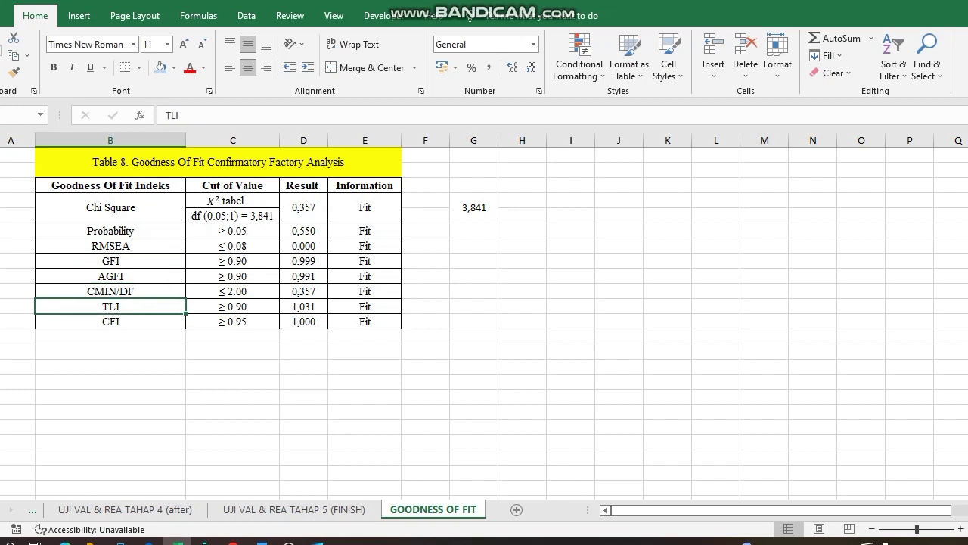
click(110, 322)
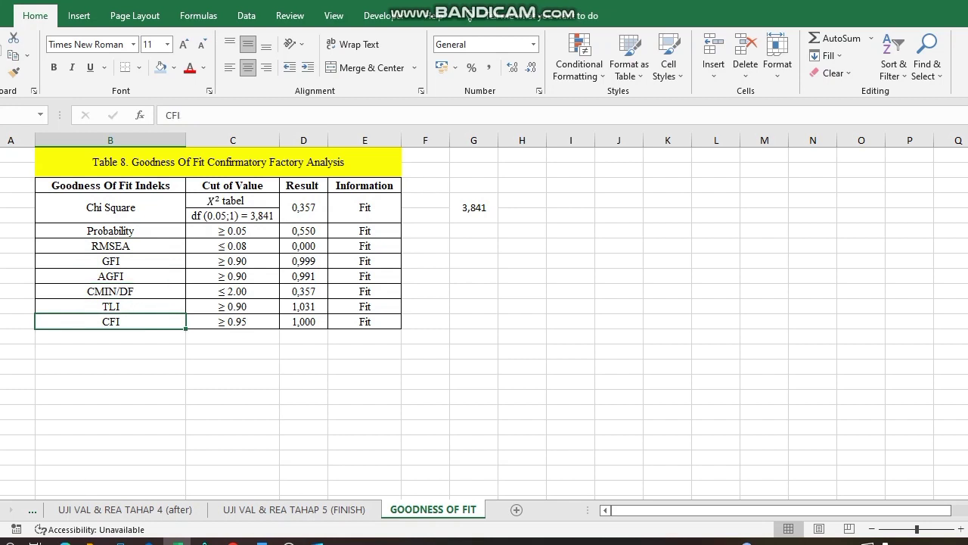
click(111, 207)
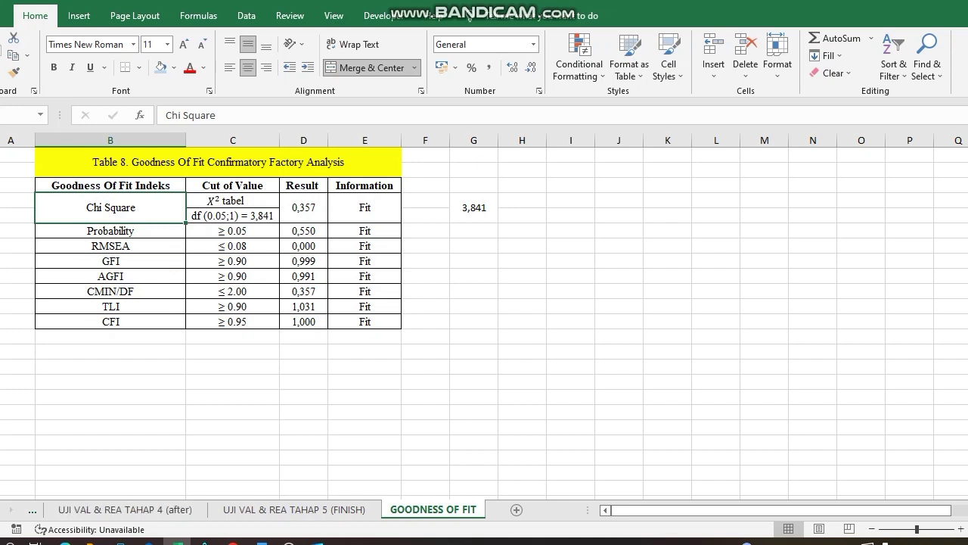
Step: Switch to the Amos model and display its input path diagram
mouse_move(204, 541)
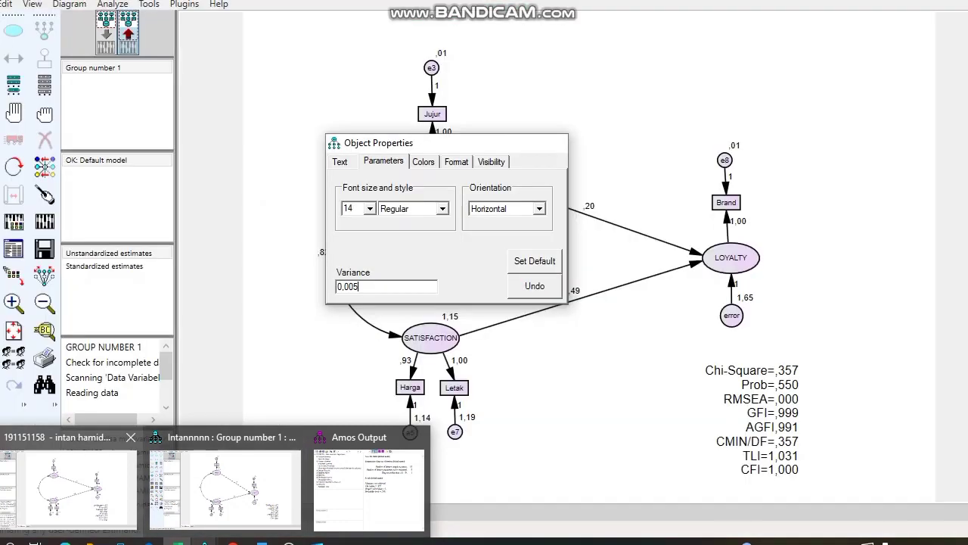
click(75, 488)
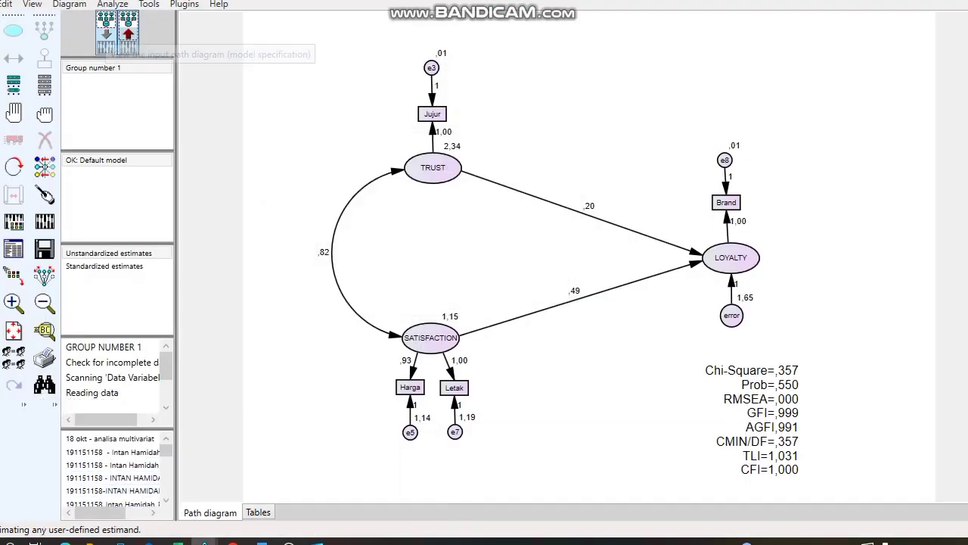
click(106, 34)
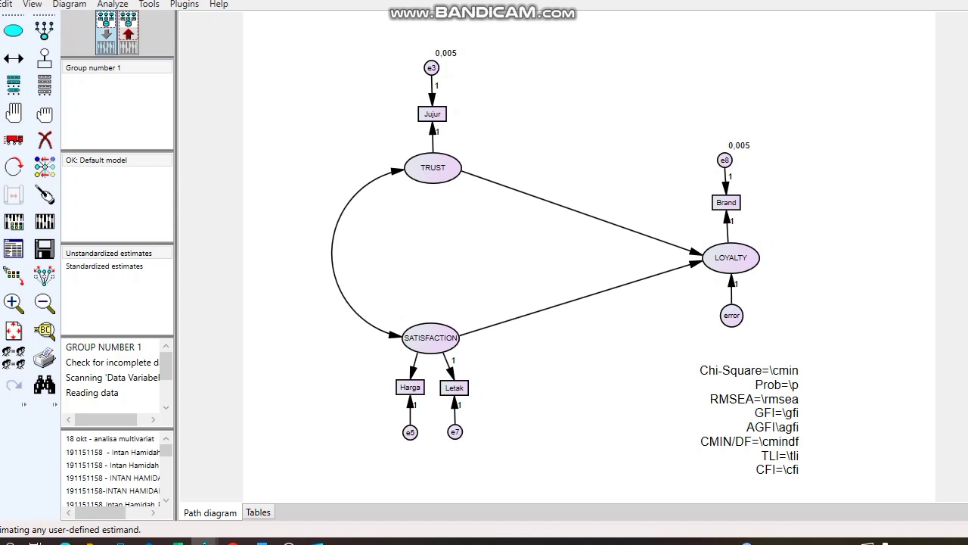
Step: Open the figure caption that lists the fit indices and review its macro lines from Chi-Square through CFI
click(560, 408)
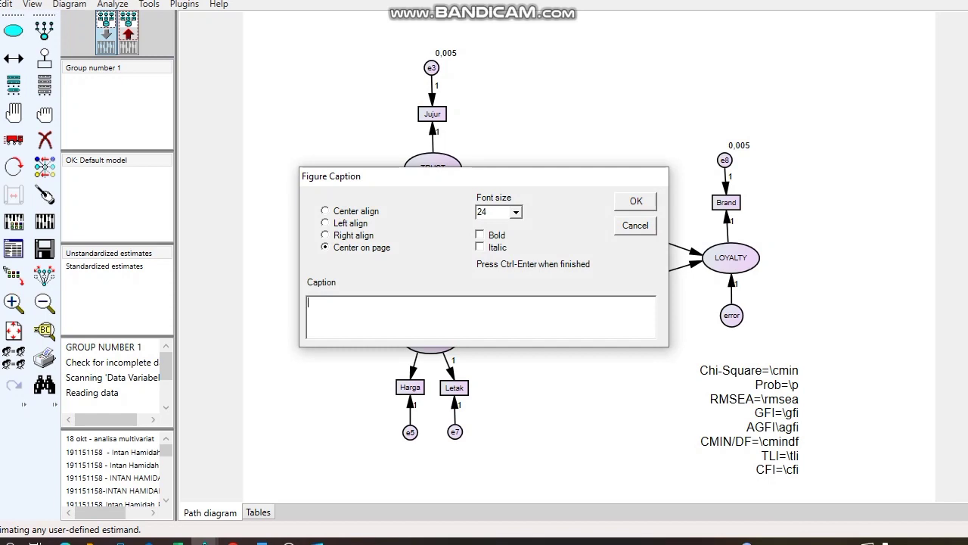
click(636, 201)
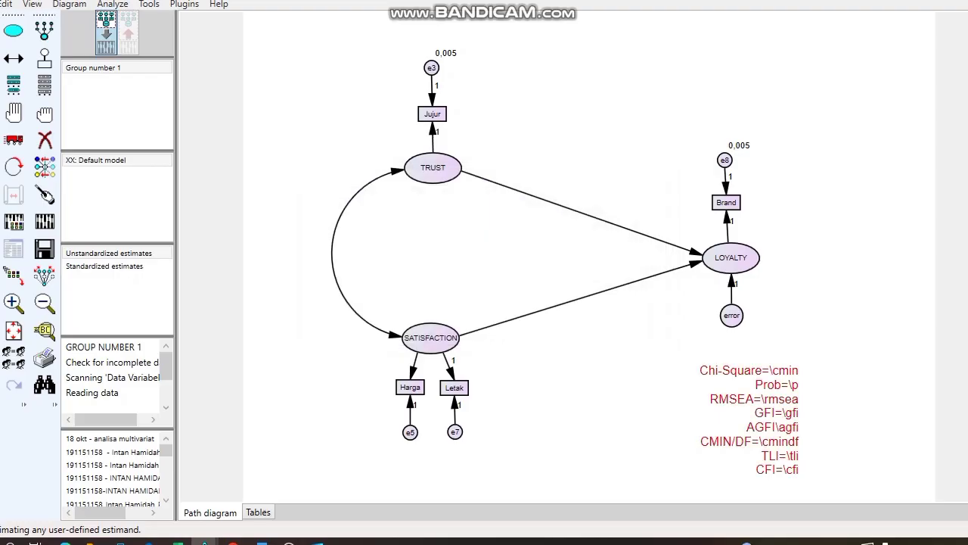
click(749, 420)
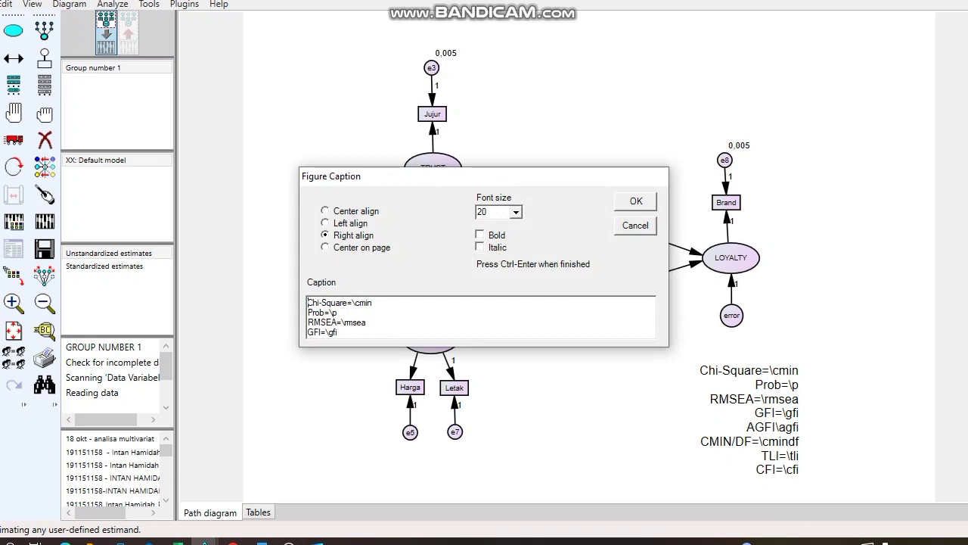
key(Down)
key(Down)
key(Down)
key(Down)
key(Down)
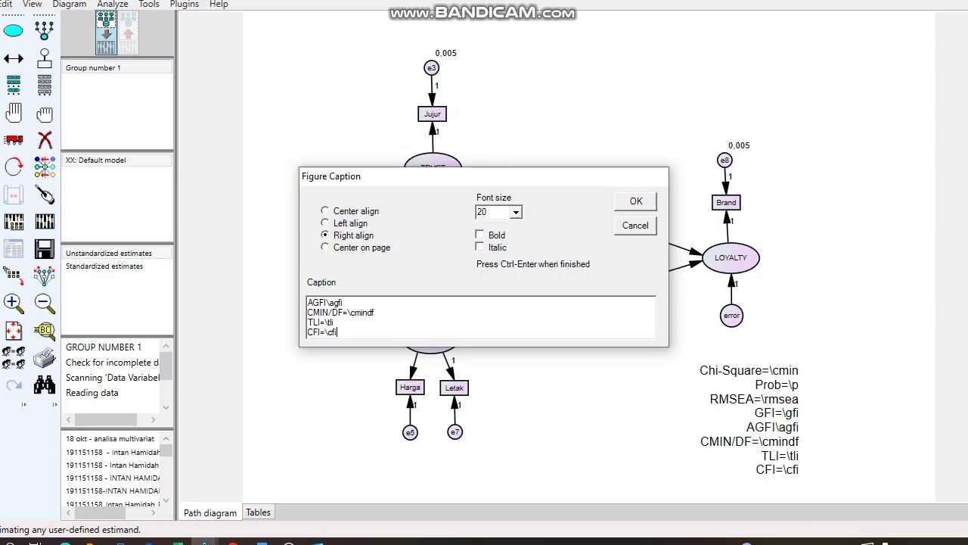
key(ctrl+Return)
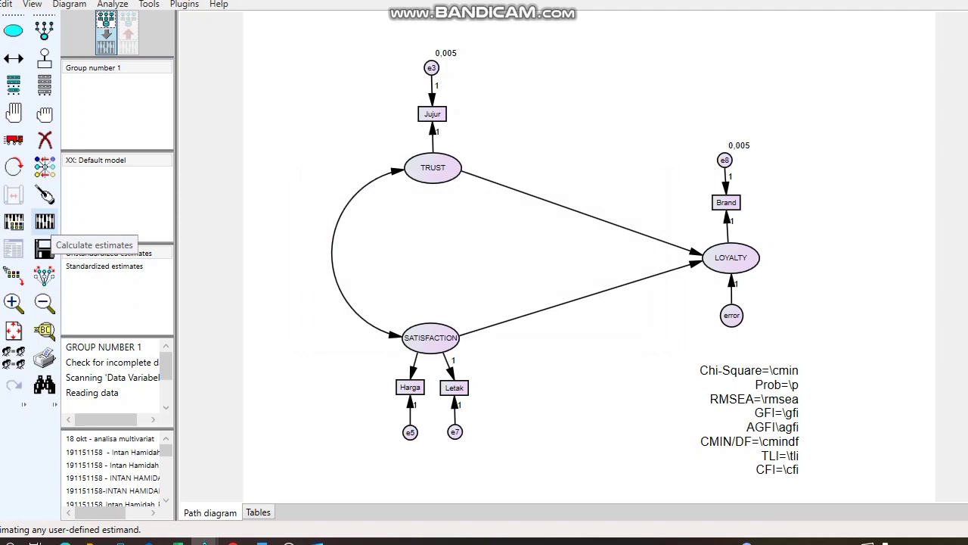
Step: Calculate the model estimates and display the output path diagram
click(44, 221)
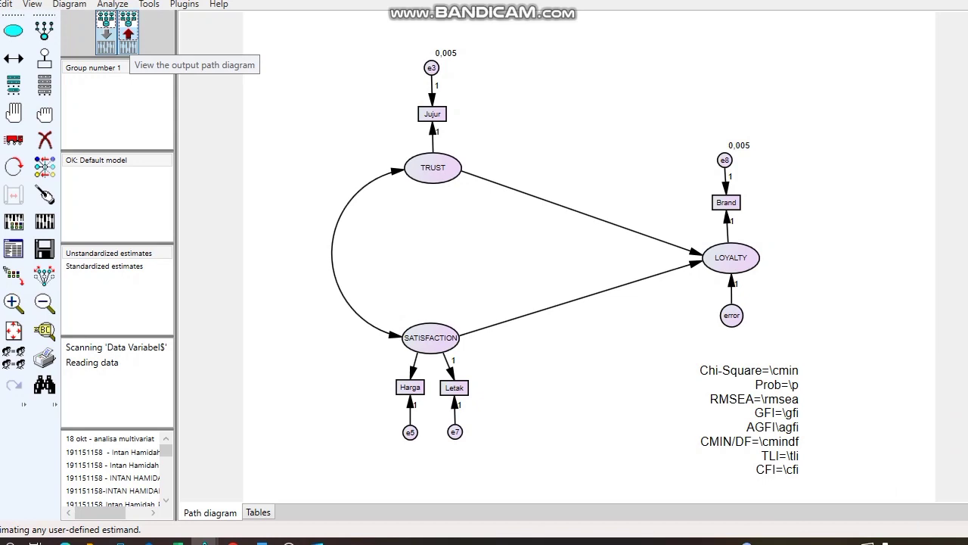
click(128, 41)
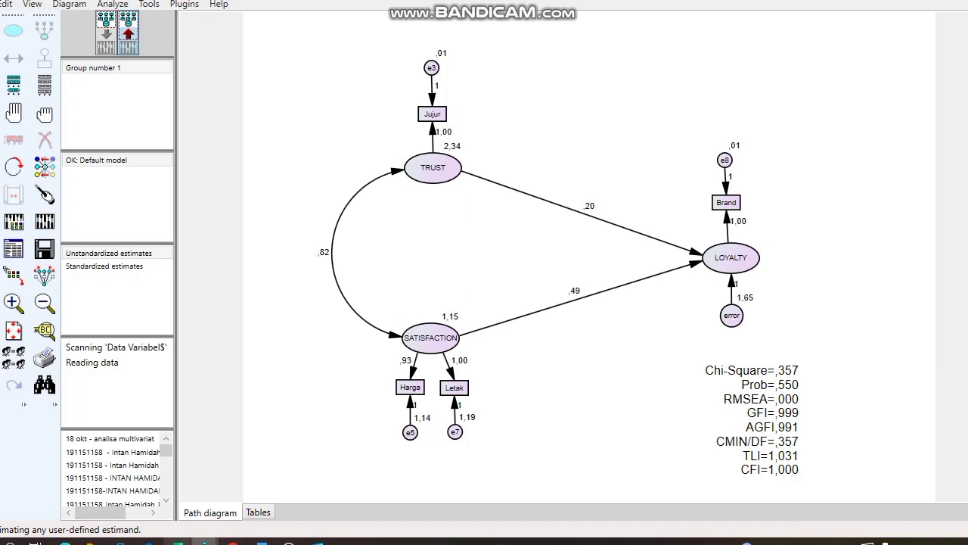
Step: Switch to the Excel workbook and check the Chi Square and Probability results in the goodness of fit table
click(177, 540)
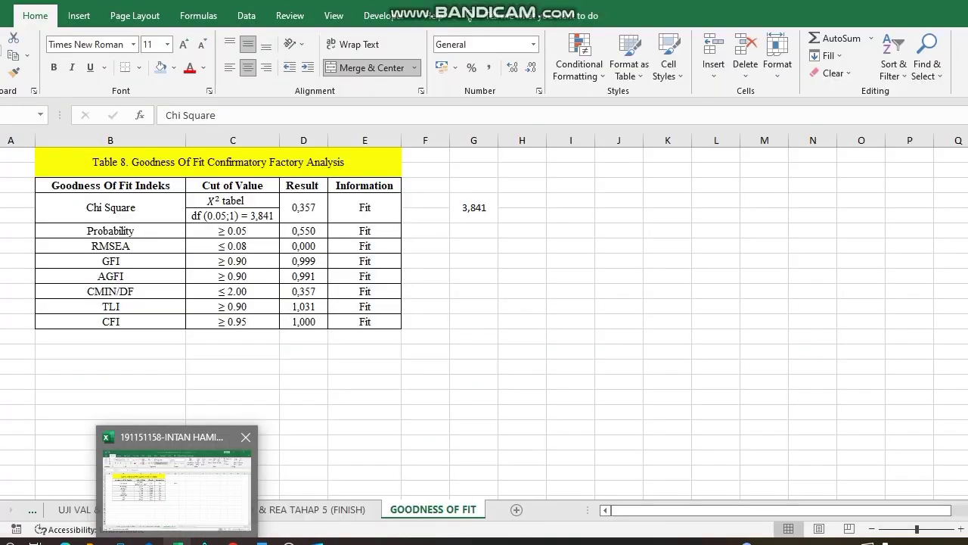
click(304, 207)
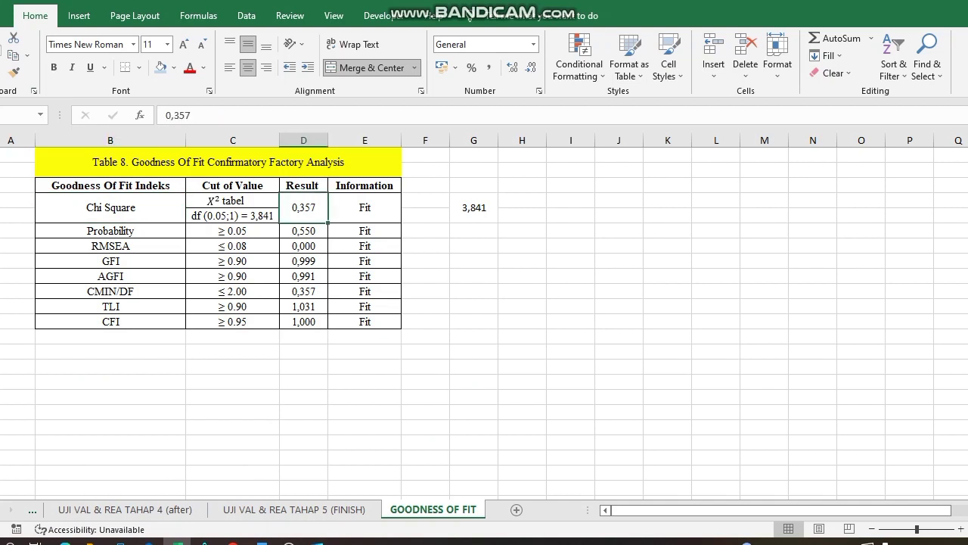
click(303, 231)
click(303, 207)
click(304, 230)
click(303, 207)
click(303, 230)
click(303, 208)
Step: Examine the Chi Square cut-off value in the goodness of fit table and the CHIINV formula behind it
click(232, 186)
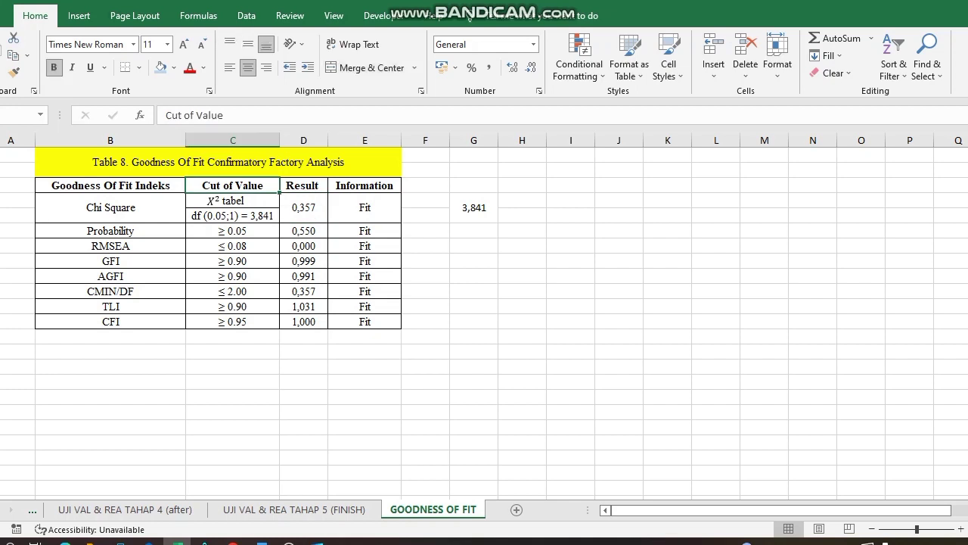
click(232, 215)
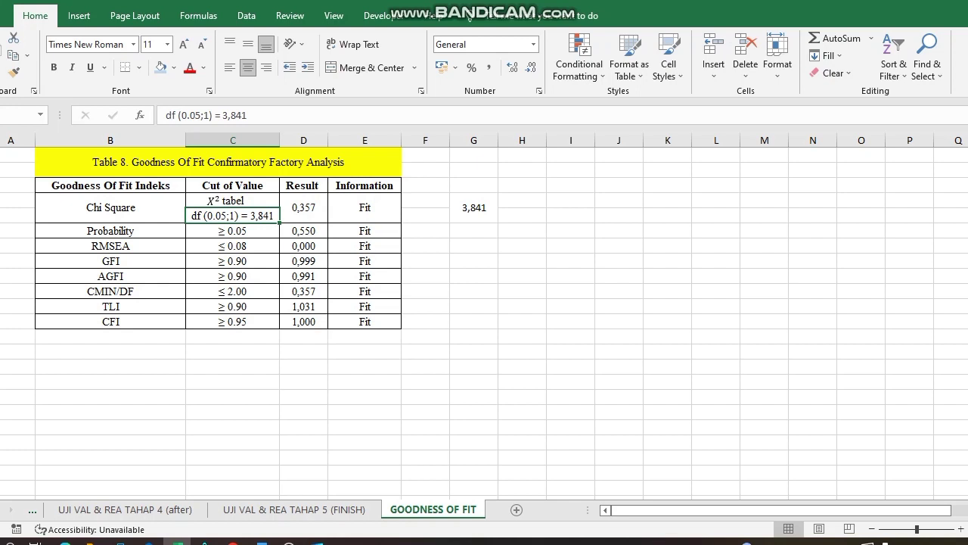
click(474, 207)
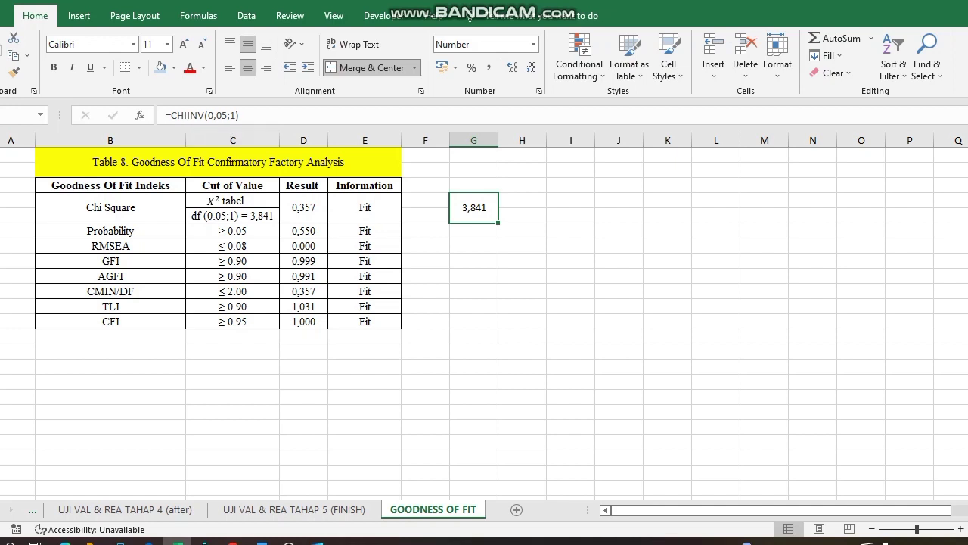
Step: Switch to the Amos model and open its text output to check the degrees of freedom in Notes for Model
mouse_move(205, 542)
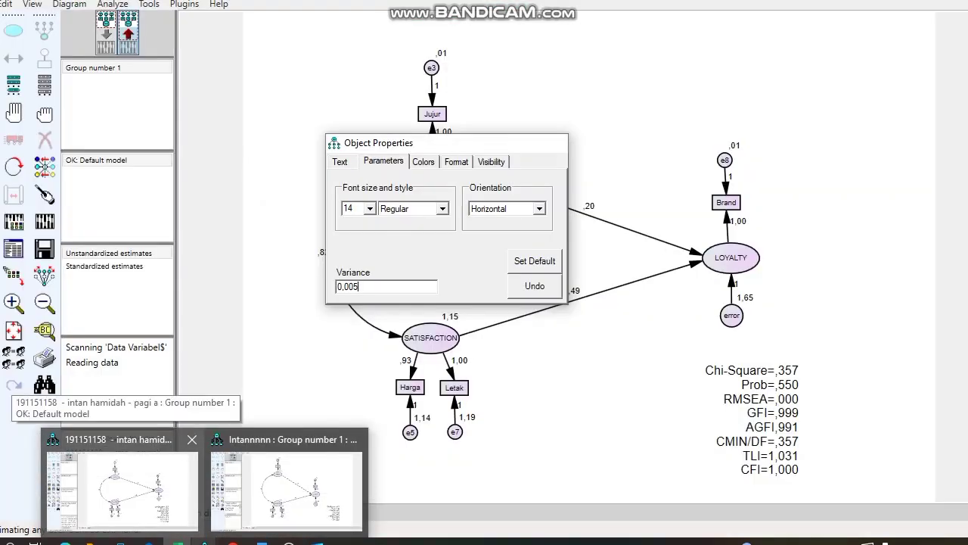
click(121, 488)
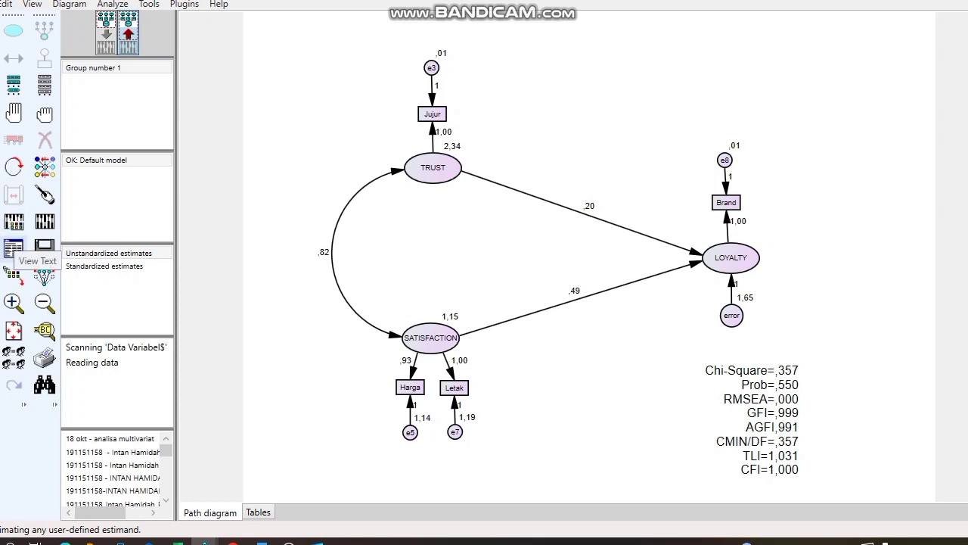
click(13, 247)
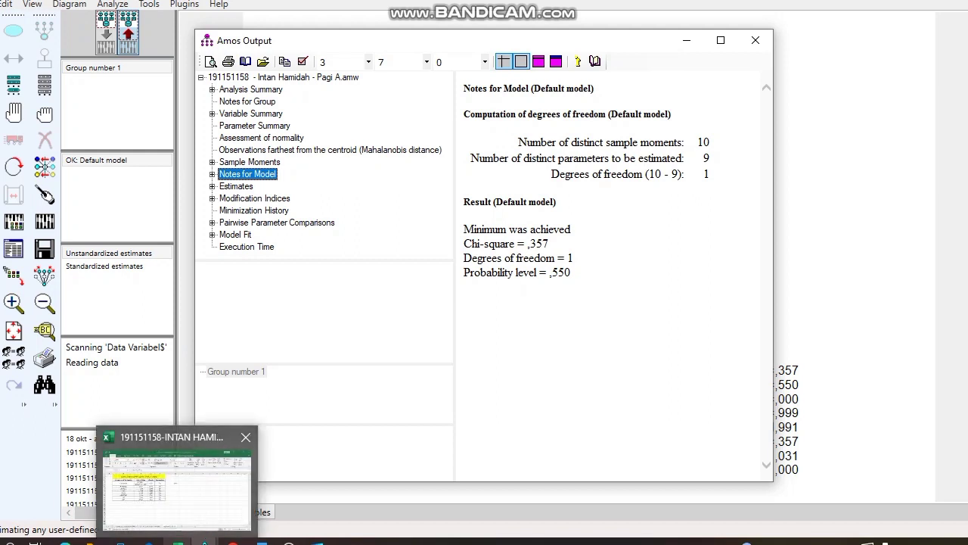
Step: Return to the Excel workbook and compare the Chi Square result and fit information with its table cut-off value
click(178, 541)
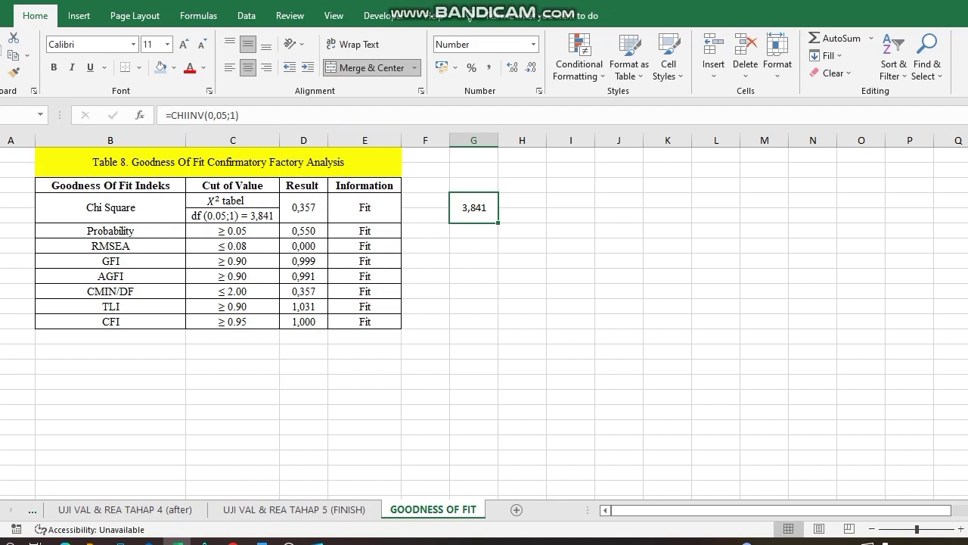
click(303, 207)
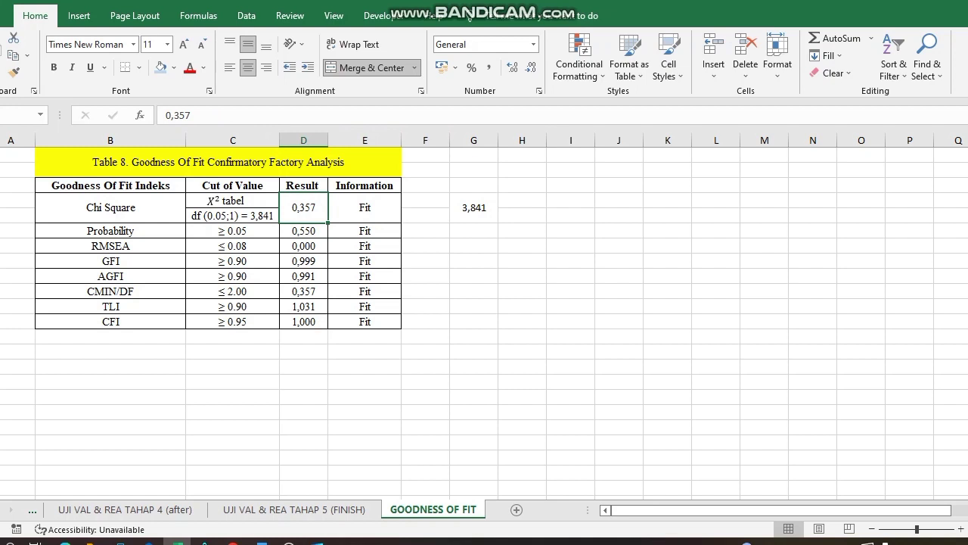
click(365, 207)
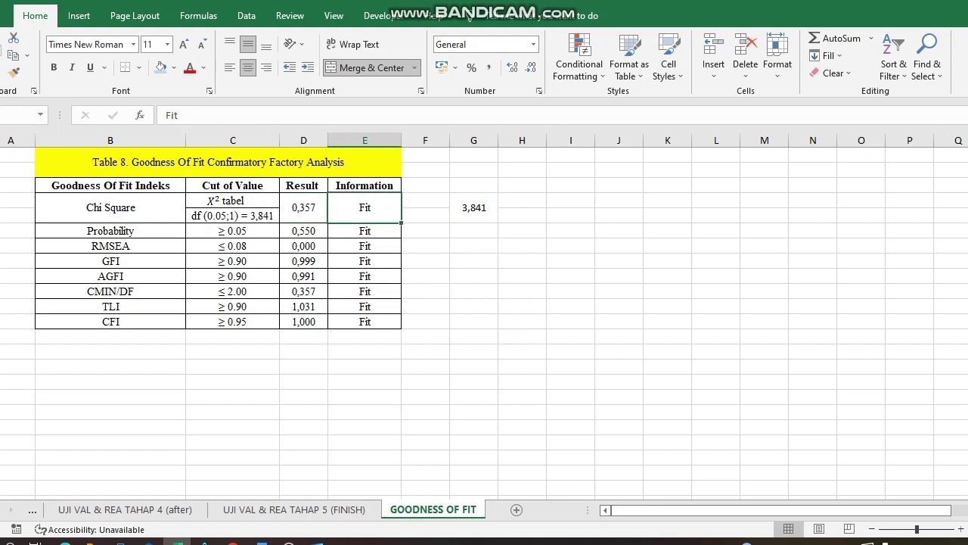
click(232, 216)
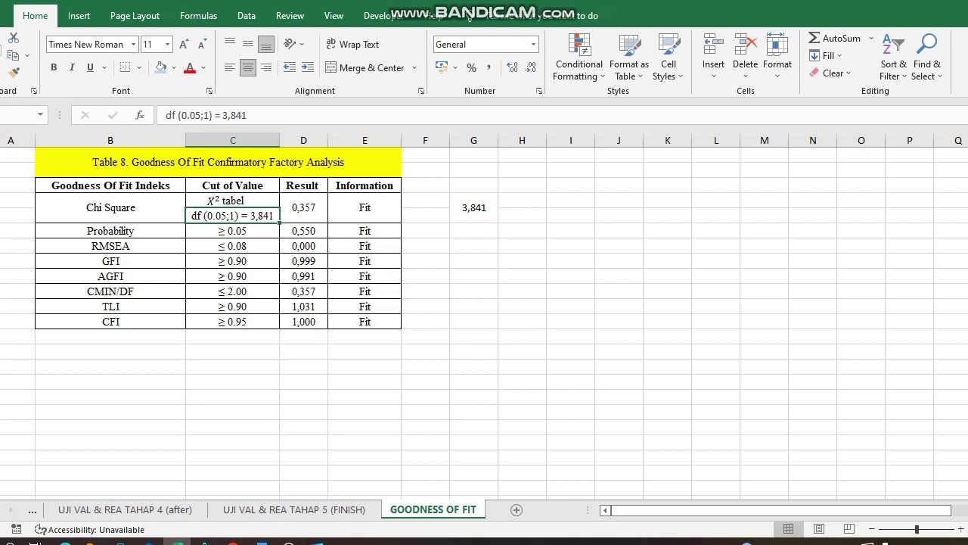
Step: Compare the Probability row's result and fit information with its cut-off value in the goodness of fit table
click(233, 231)
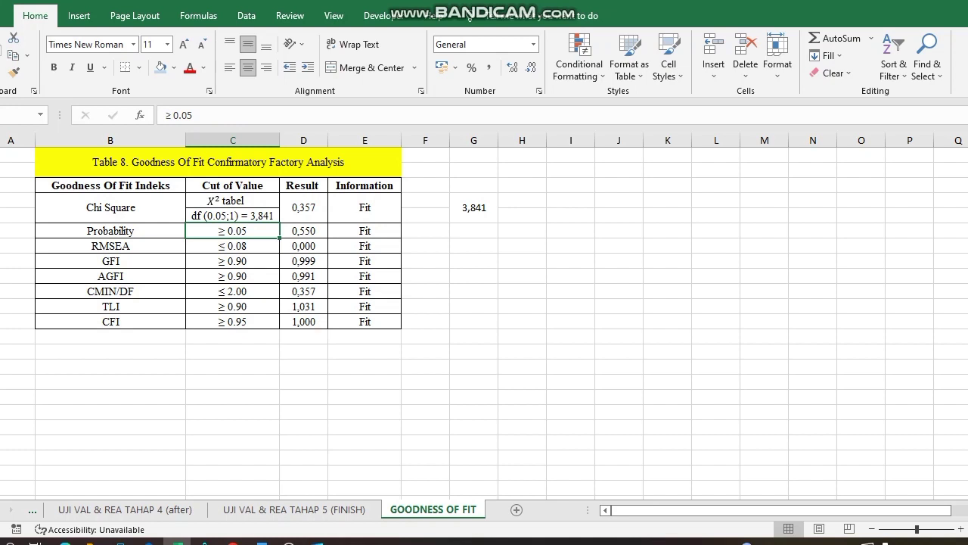
click(304, 231)
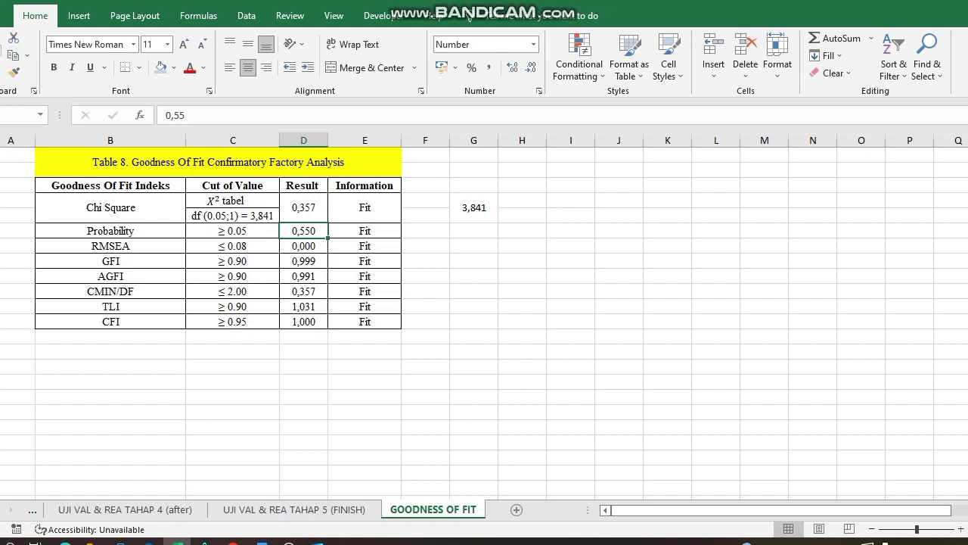
click(364, 230)
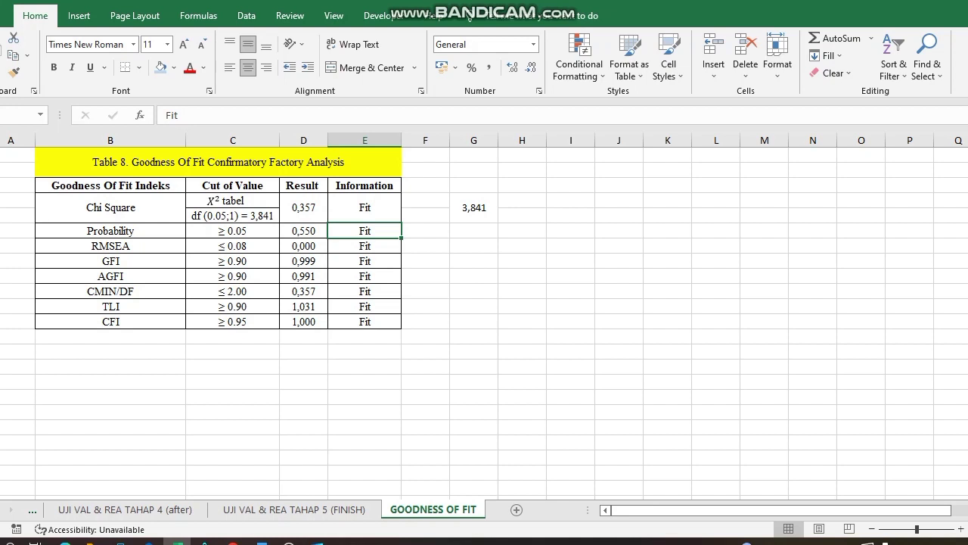
click(233, 231)
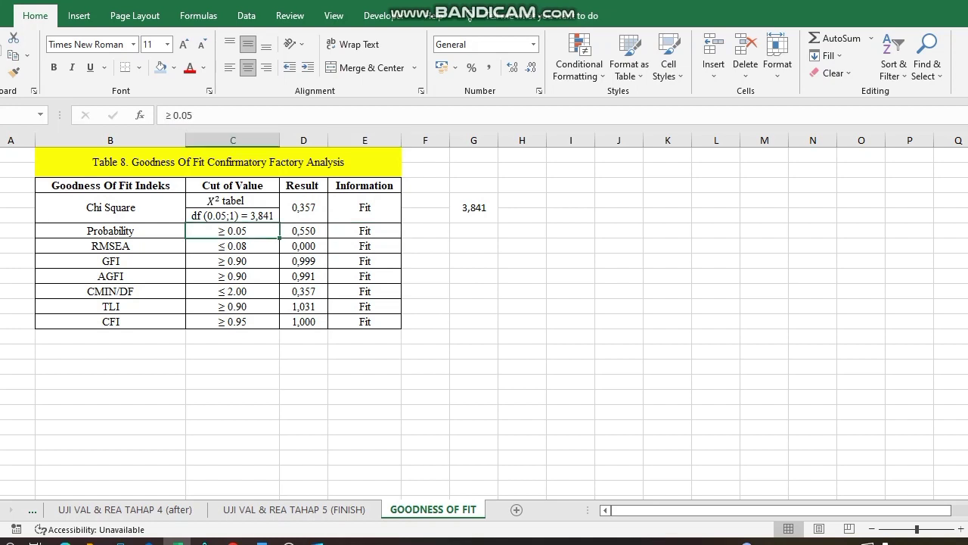
Step: Examine the RMSEA row, checking its result and fit information against the cut-off value
click(232, 246)
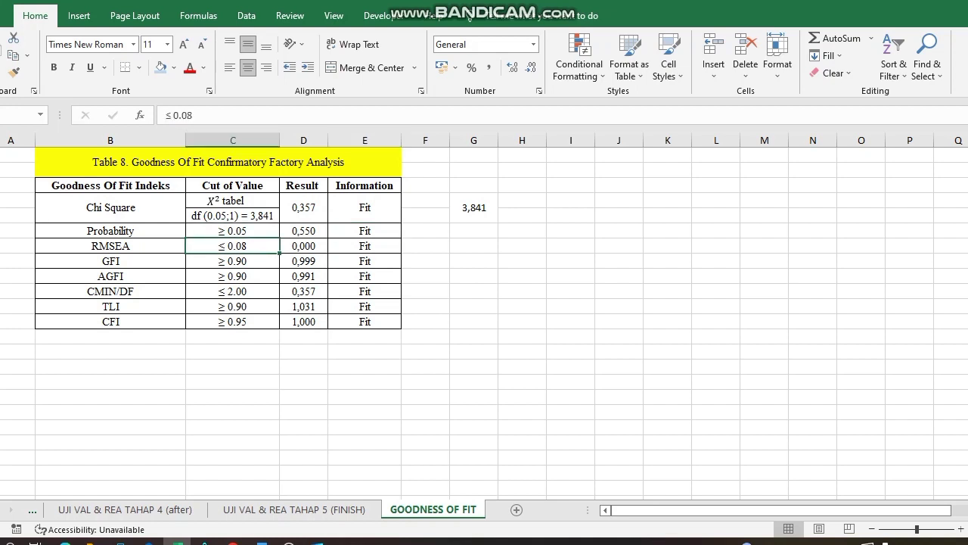
click(111, 246)
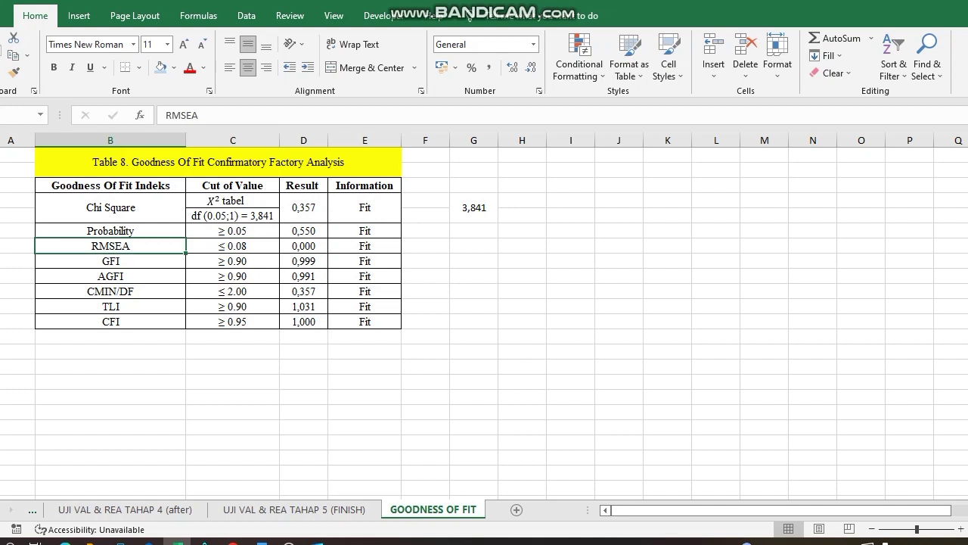
click(232, 245)
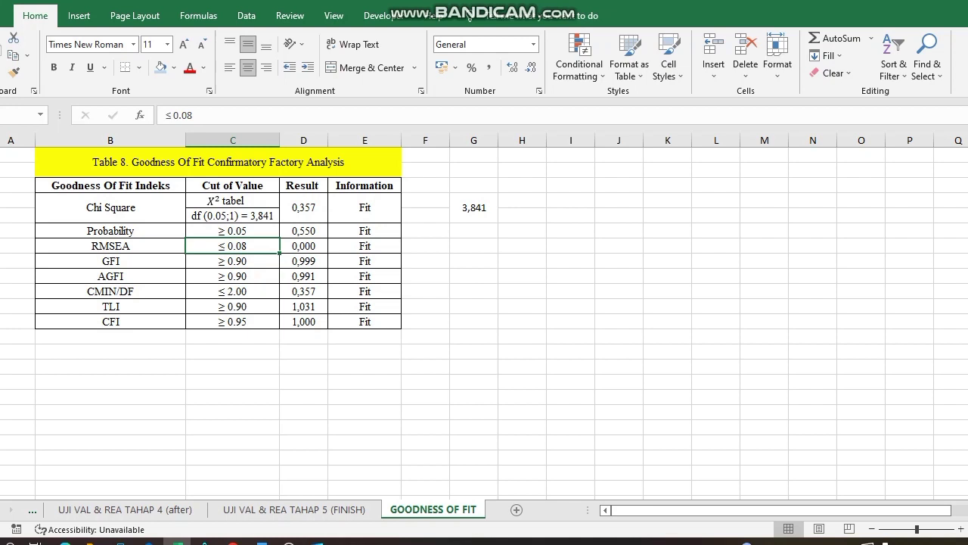
click(303, 246)
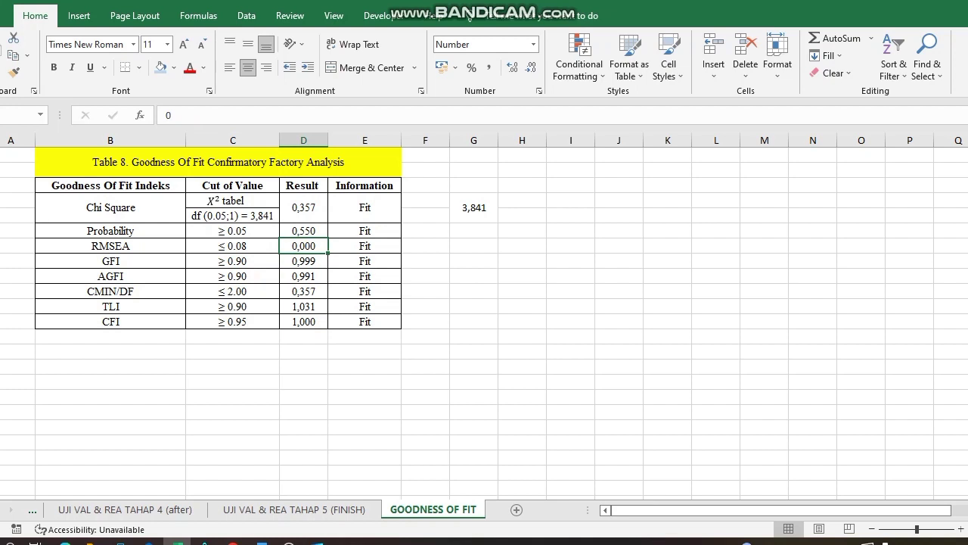
click(364, 245)
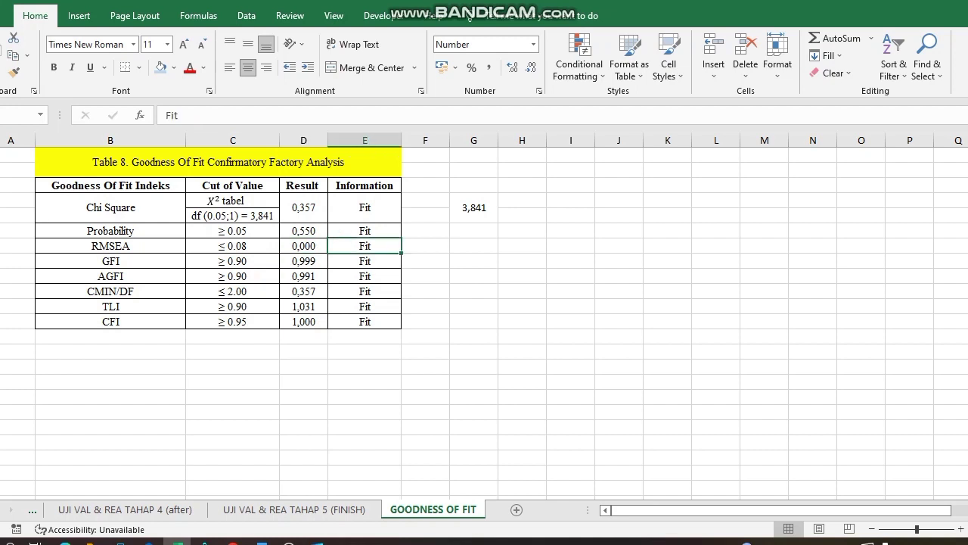
click(232, 246)
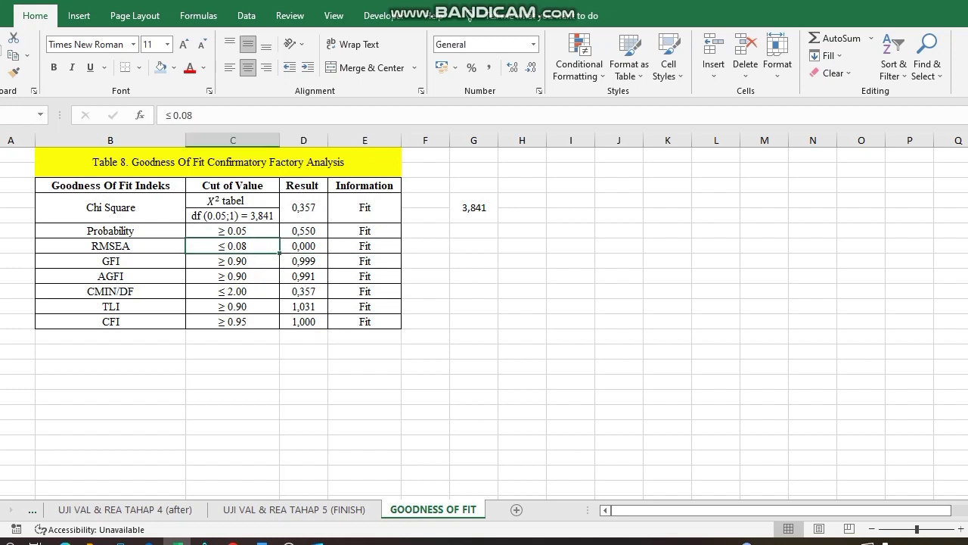
Step: Examine the GFI row, checking its result and fit information against the cut-off value
click(233, 261)
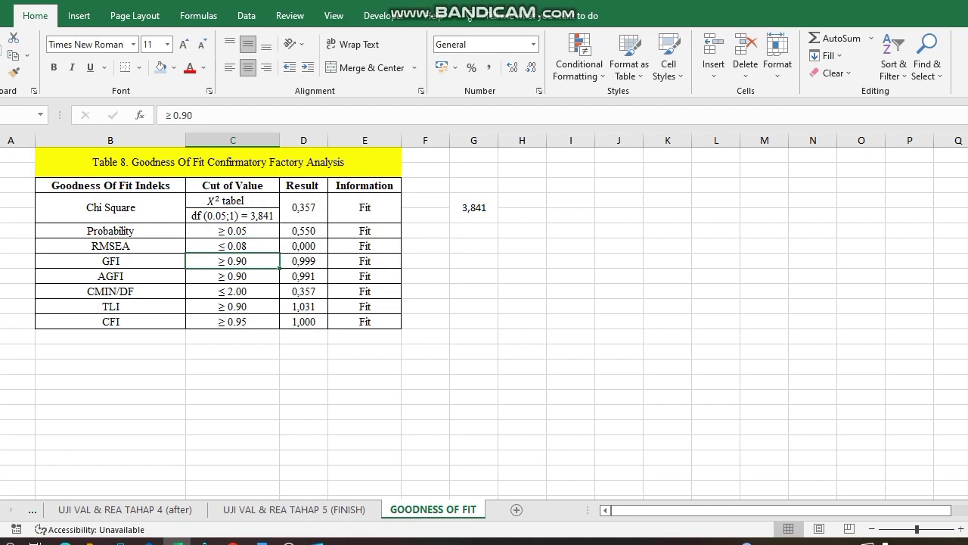
click(111, 261)
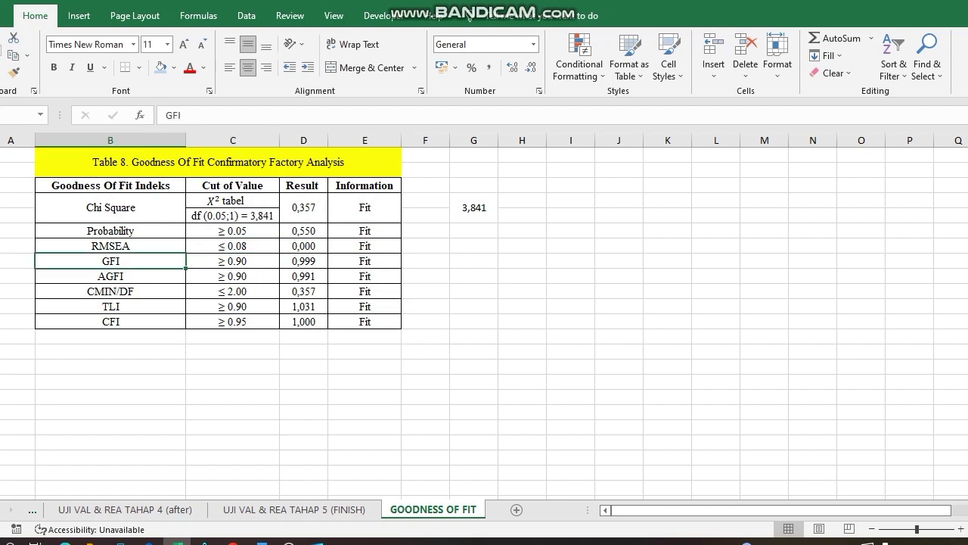
click(233, 261)
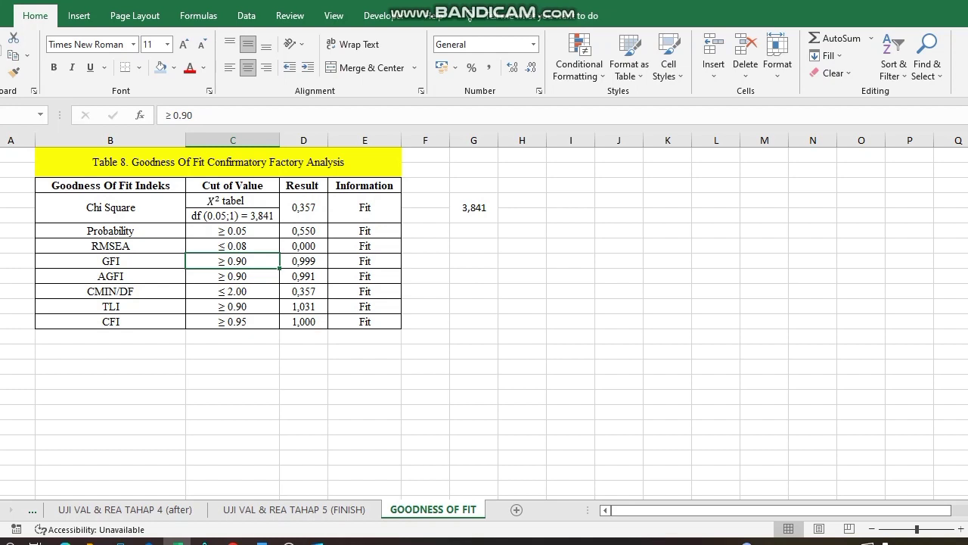
click(303, 261)
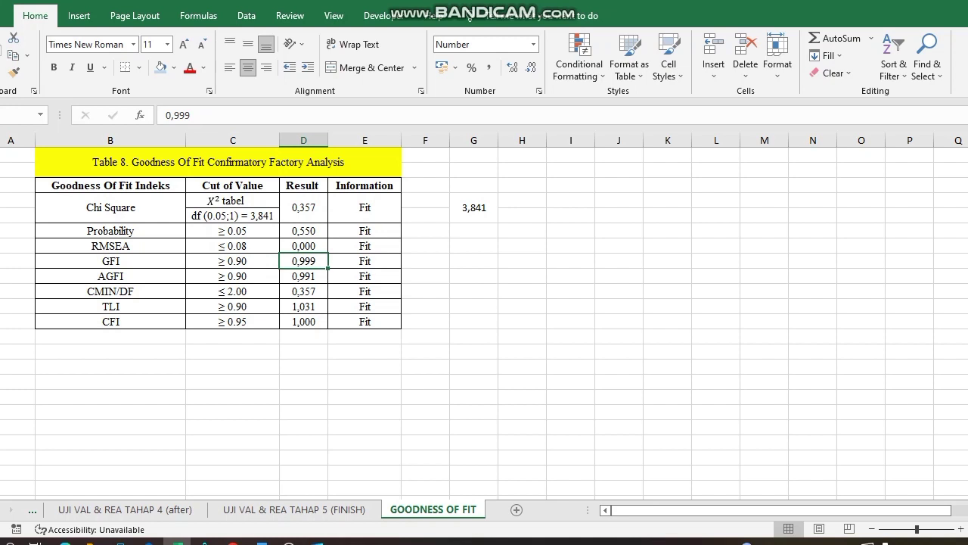
click(365, 261)
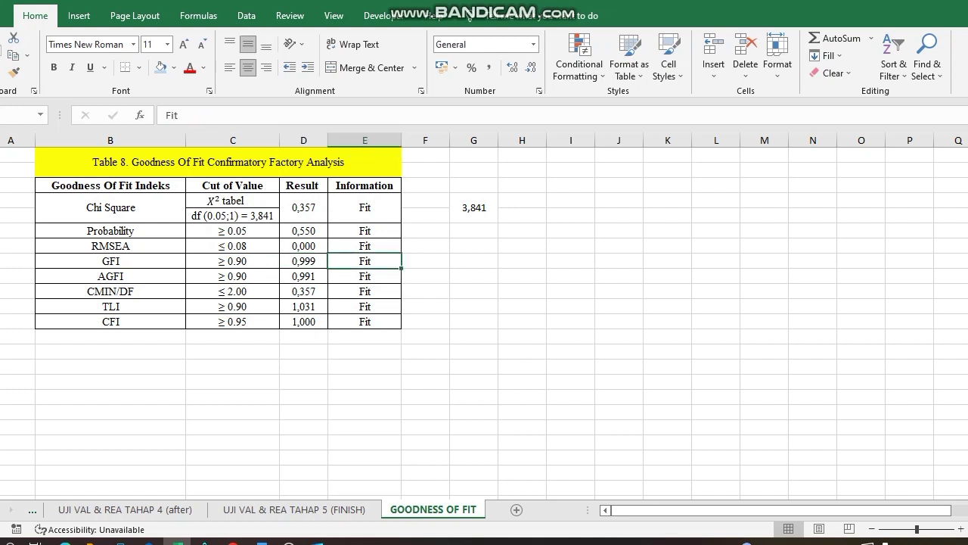
click(233, 261)
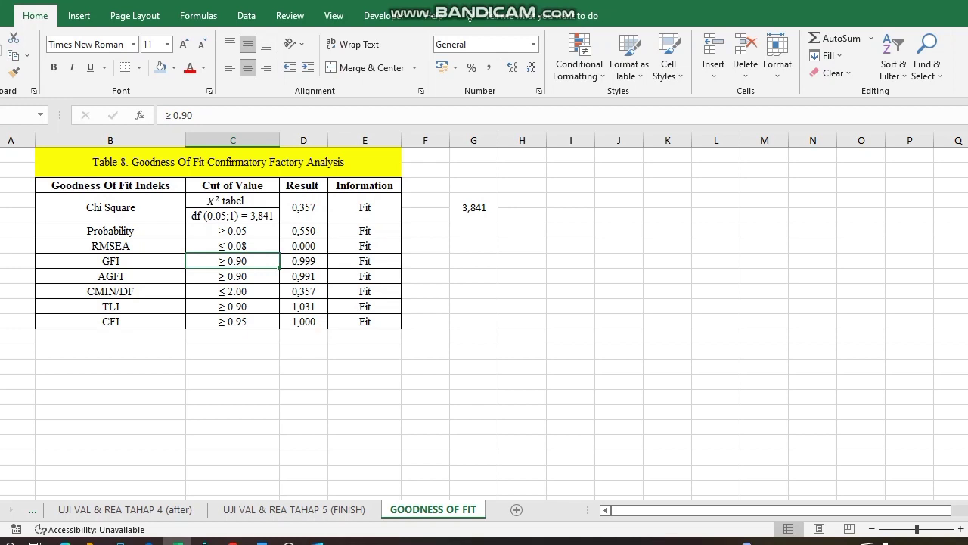
Step: Examine the AGFI row, checking its result and fit information against the cut-off value
click(110, 276)
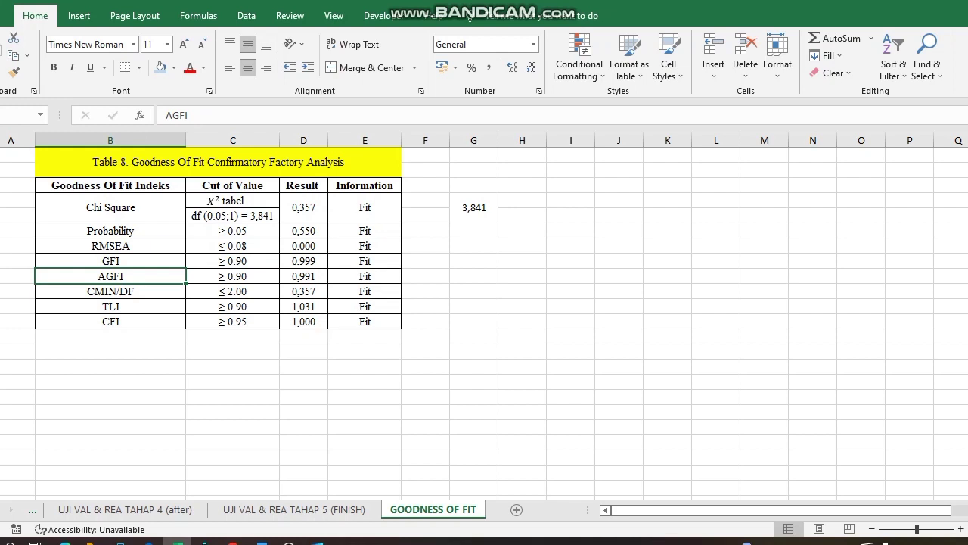
click(232, 276)
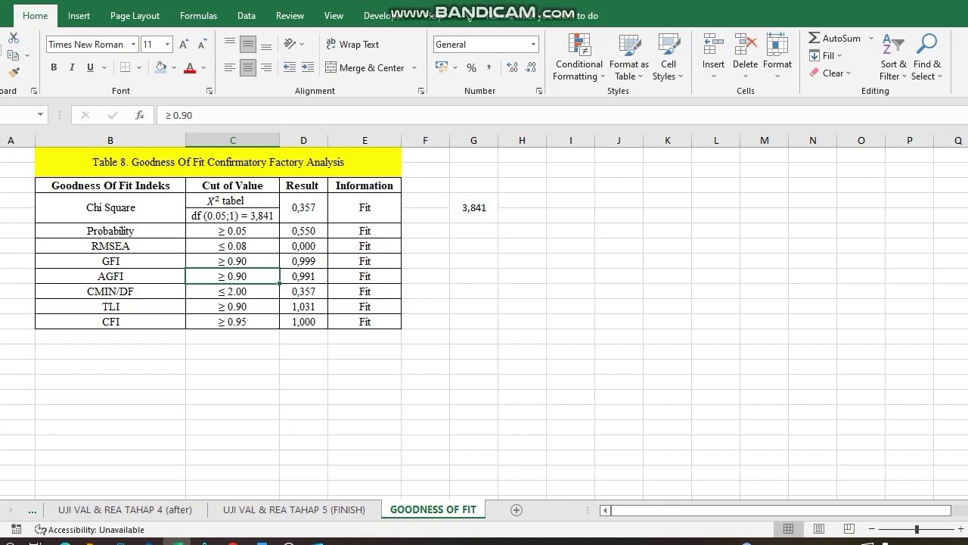
click(303, 277)
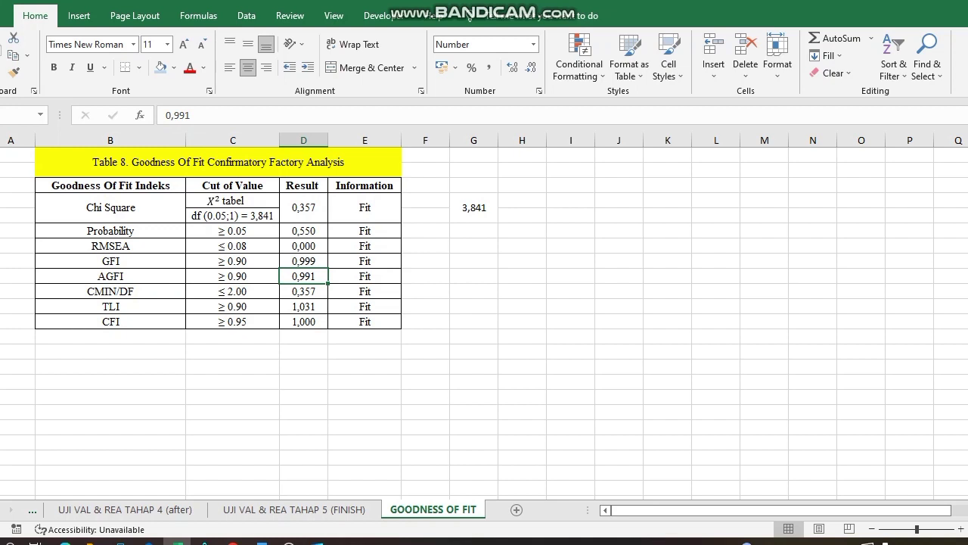
click(365, 276)
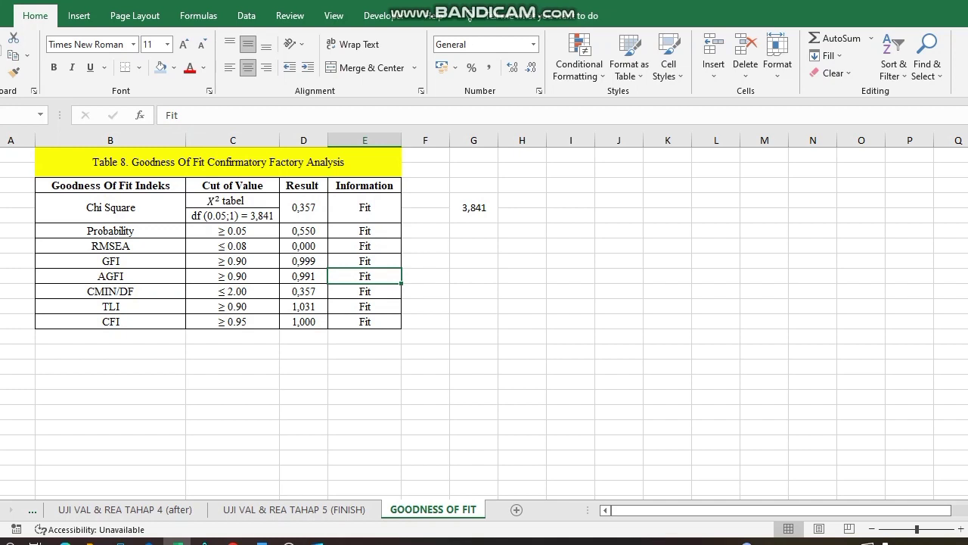
click(233, 276)
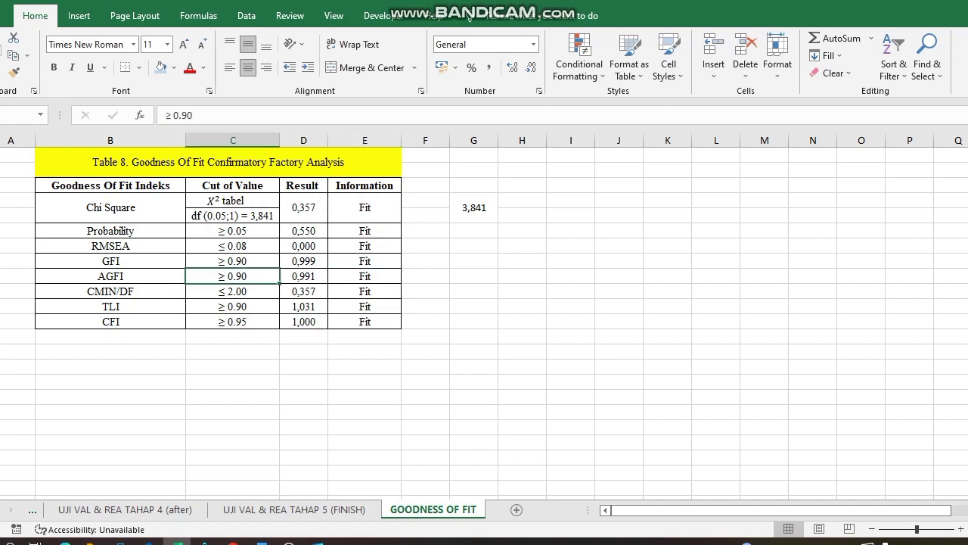
Step: Examine the CMIN/DF row, checking its result and fit information against the cut-off value
click(109, 292)
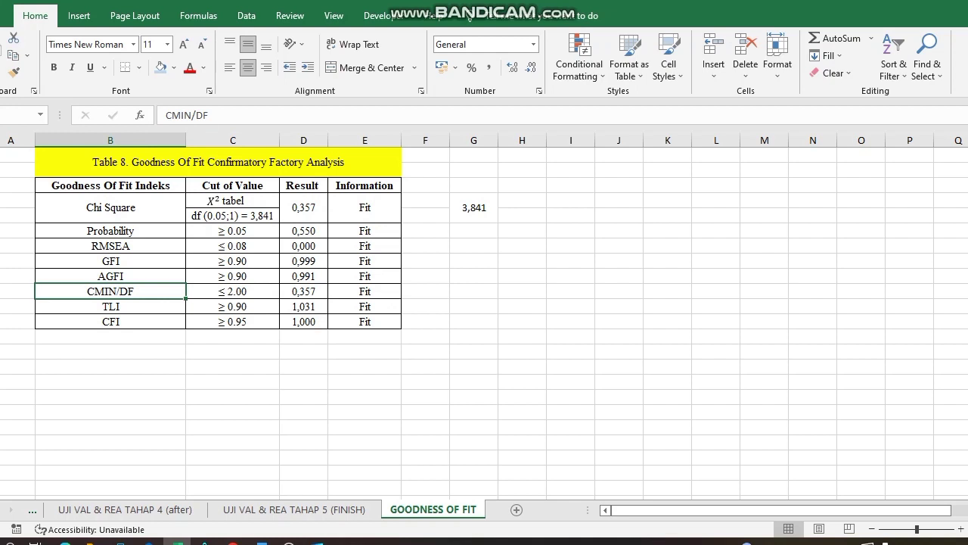
click(232, 291)
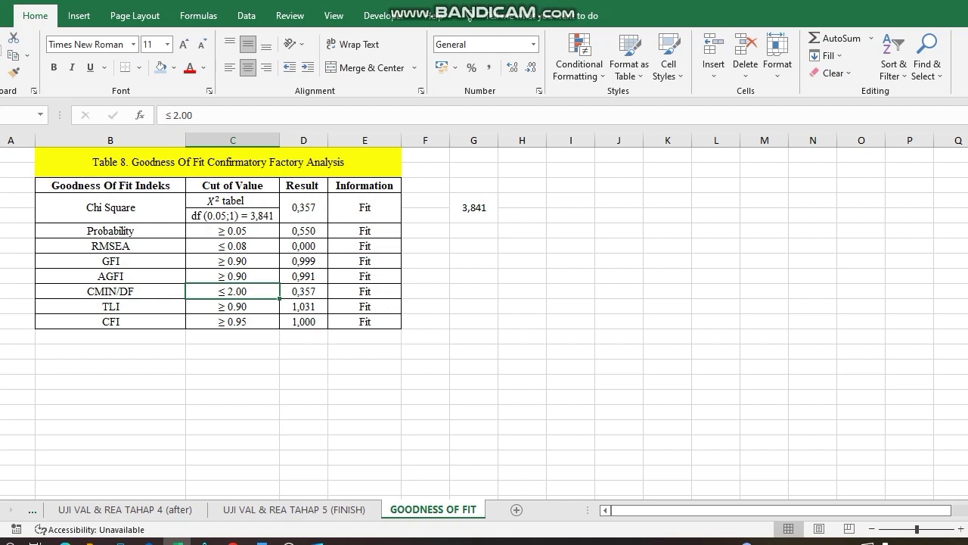
click(303, 291)
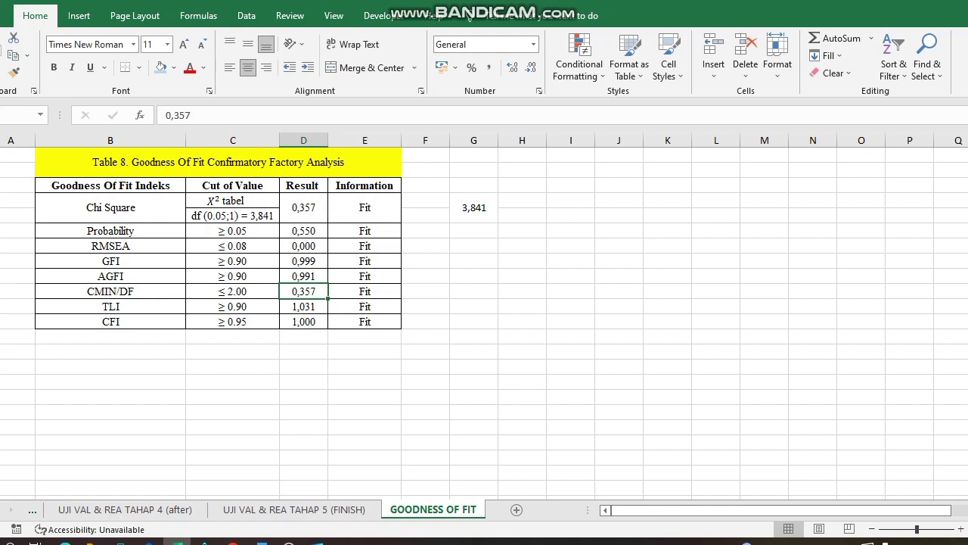
click(365, 291)
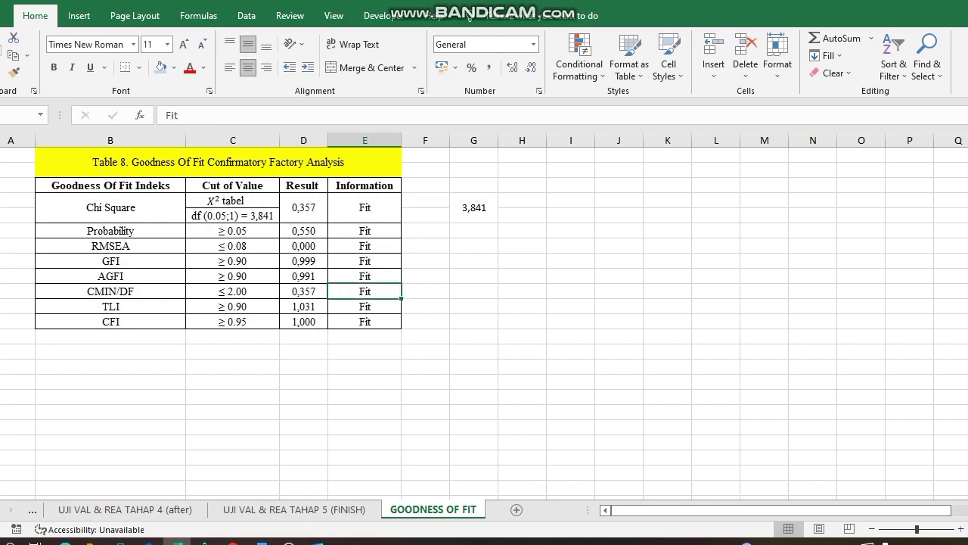
click(232, 291)
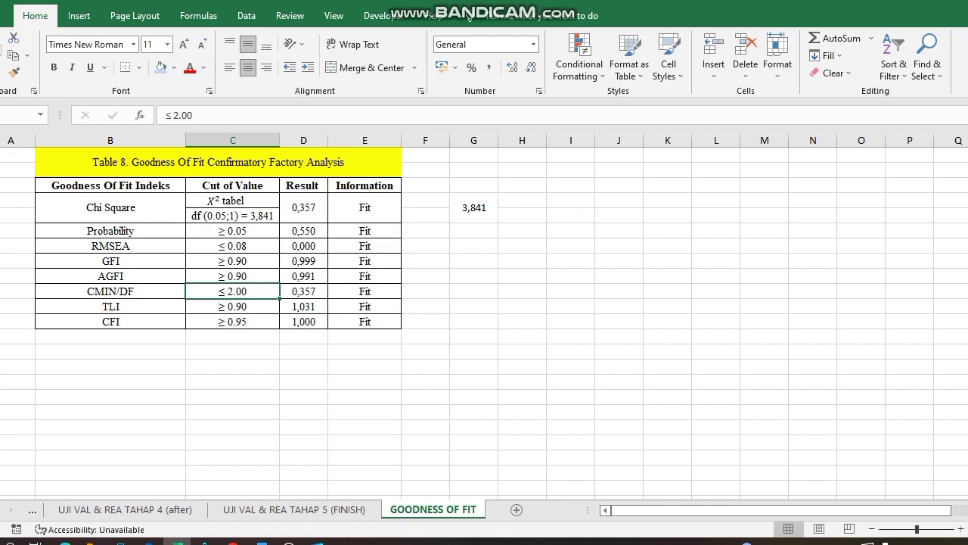
Step: Examine the TLI row, checking its result and fit information against the cut-off value
click(110, 306)
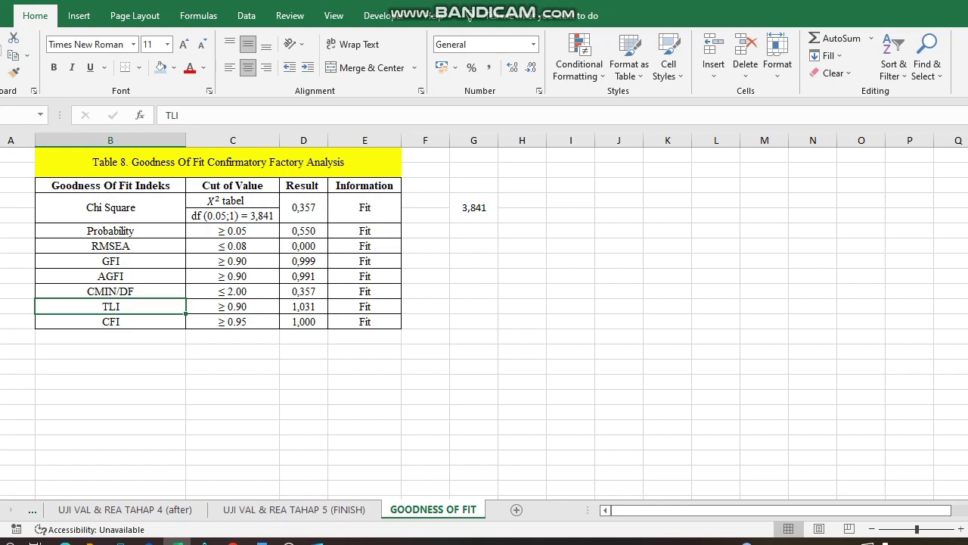
click(232, 307)
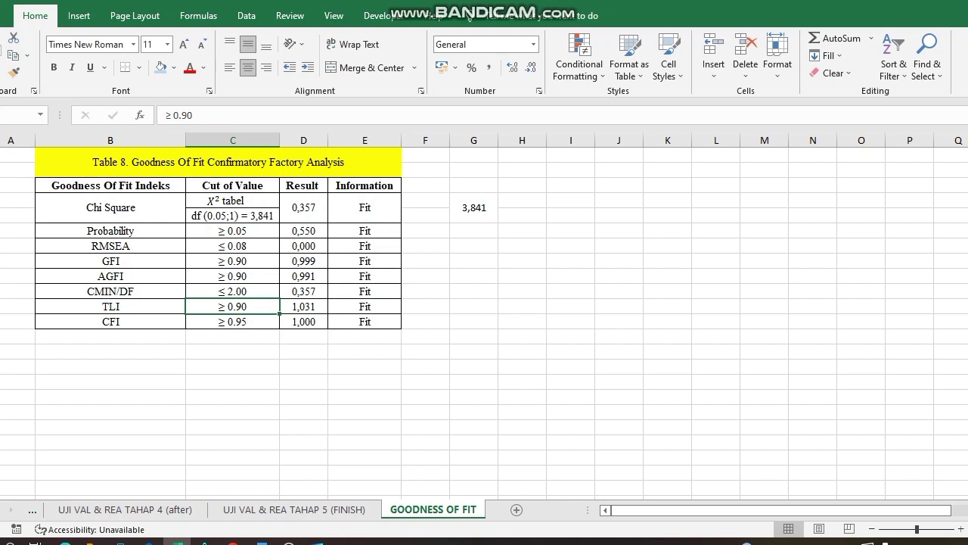
click(303, 307)
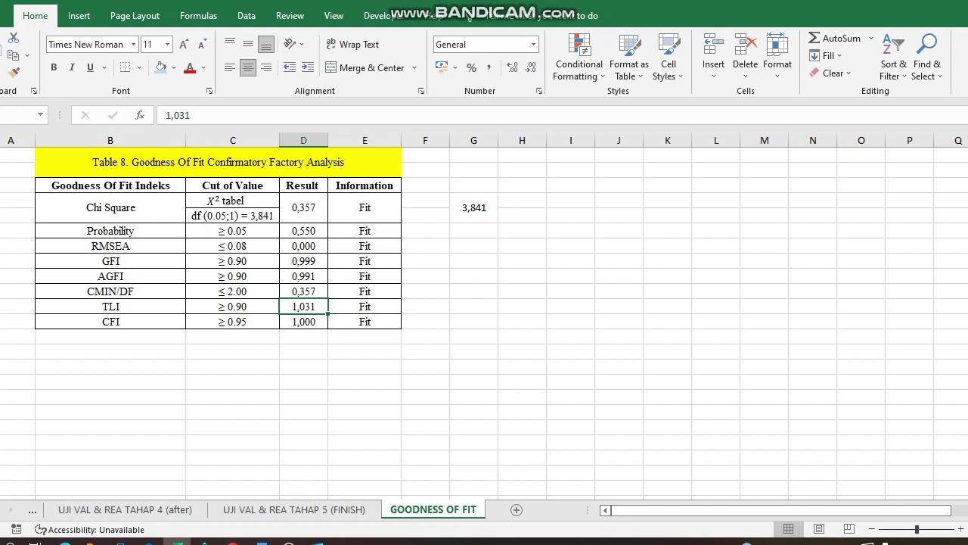
click(365, 306)
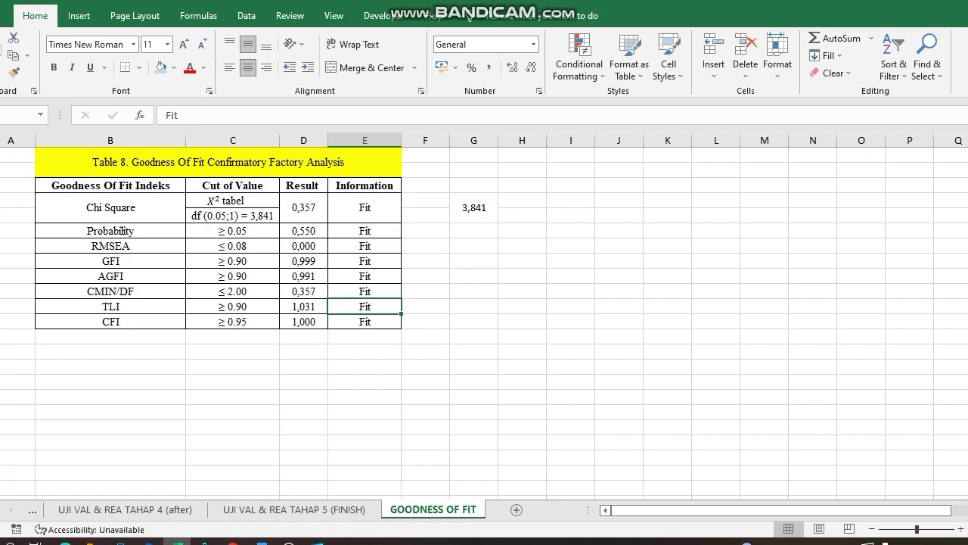
click(233, 306)
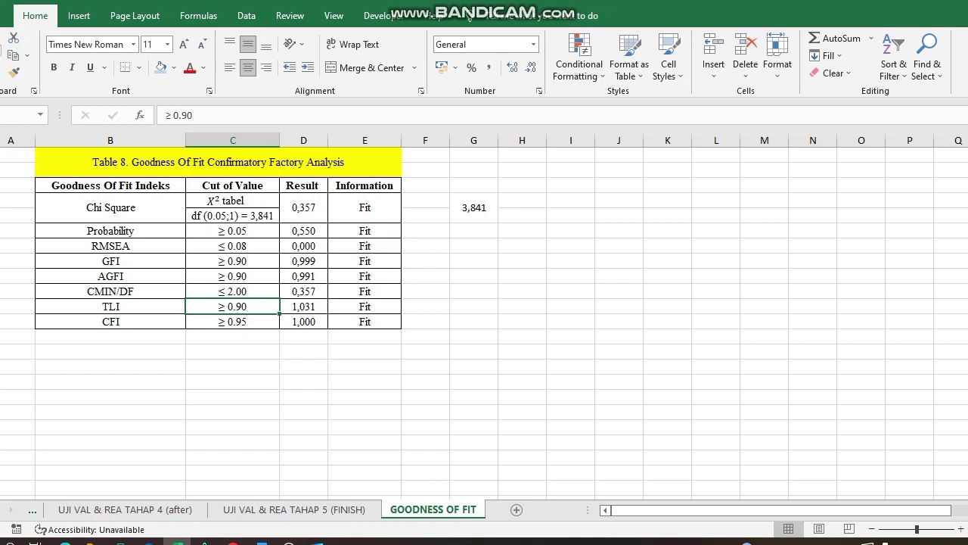
Step: Examine the CFI row, checking its result and fit information against the cut-off value
click(232, 321)
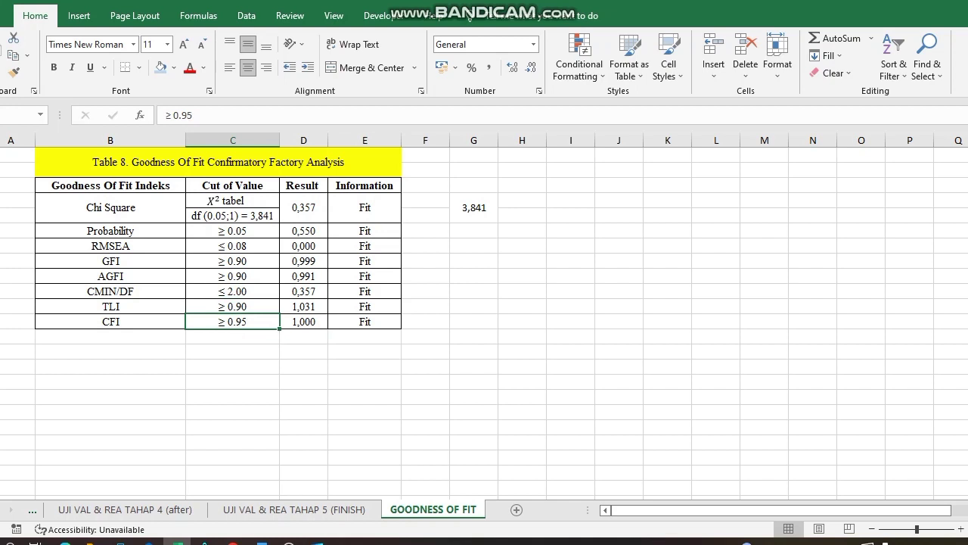
click(110, 322)
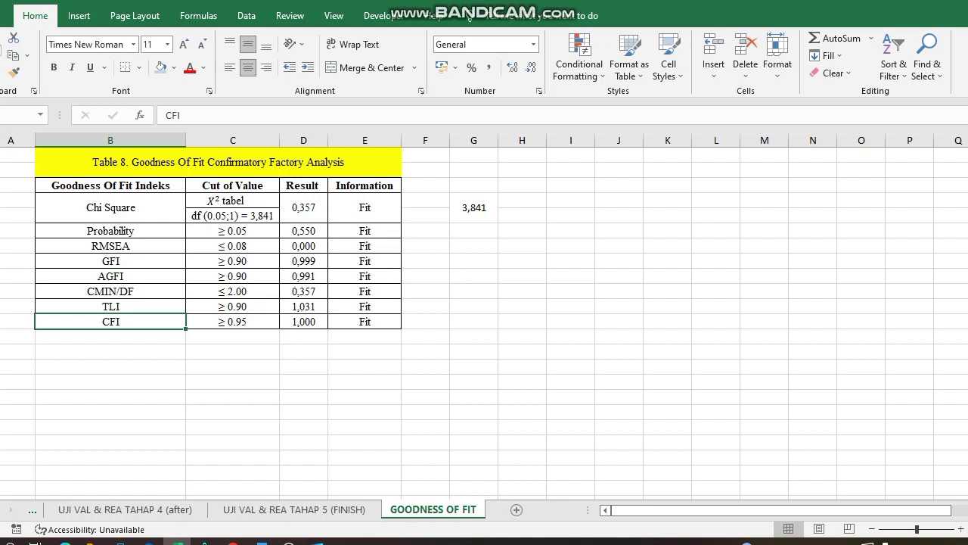
click(232, 322)
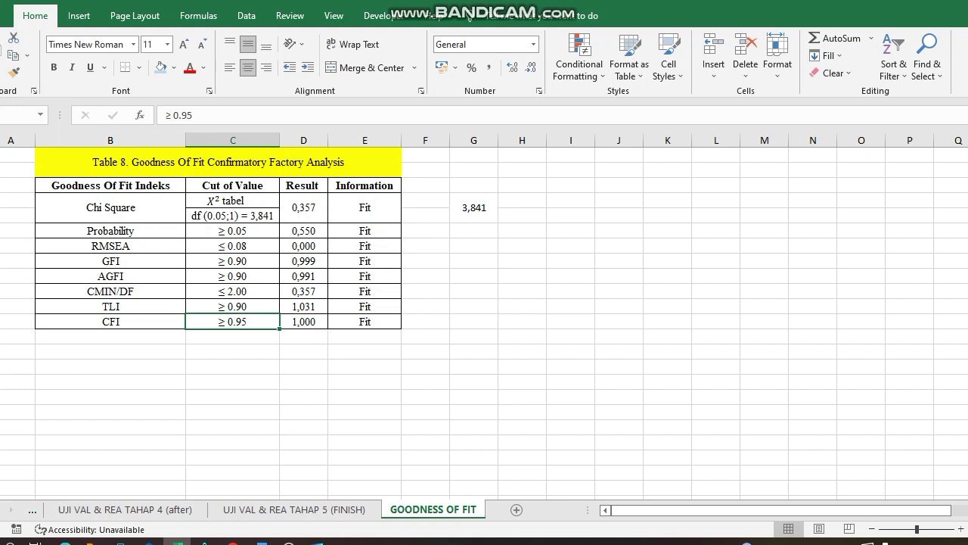
click(303, 322)
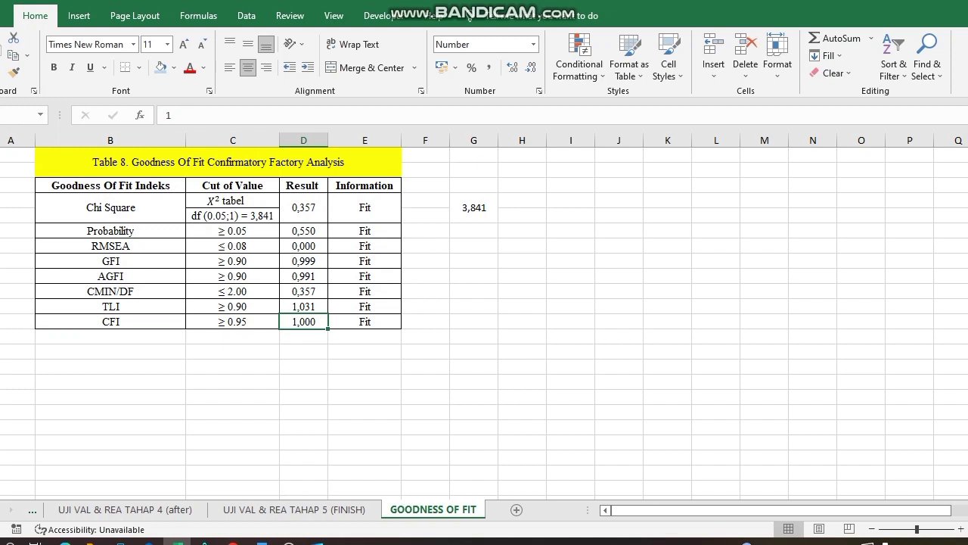
click(111, 322)
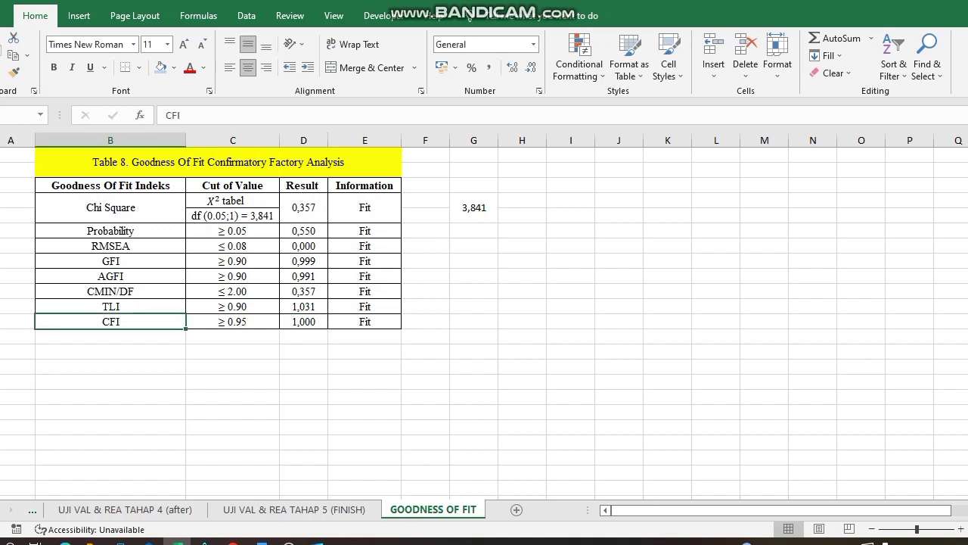
click(303, 321)
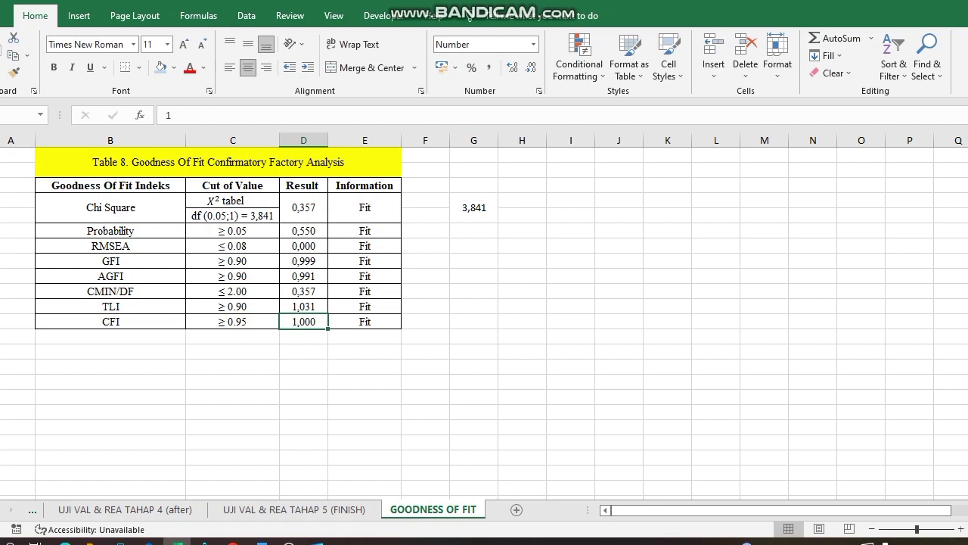
click(364, 322)
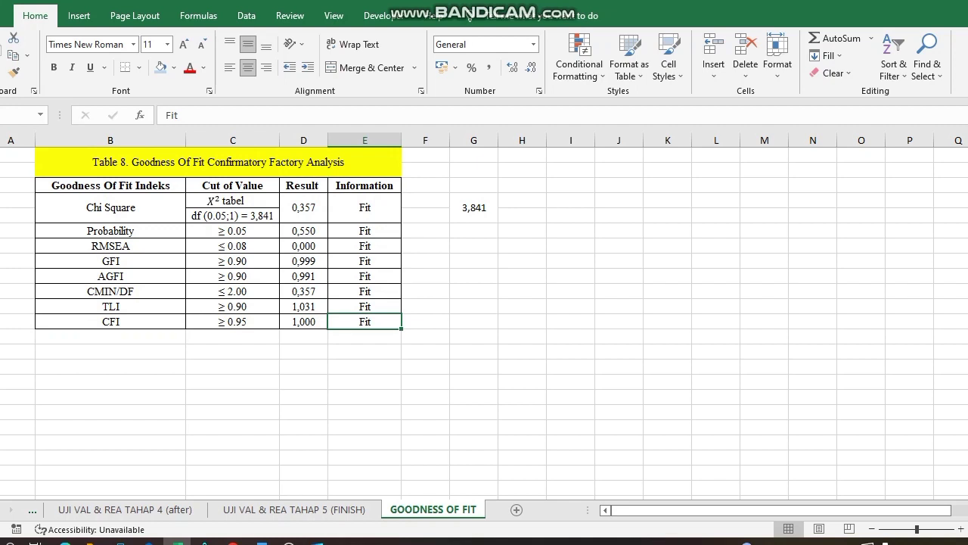
click(232, 321)
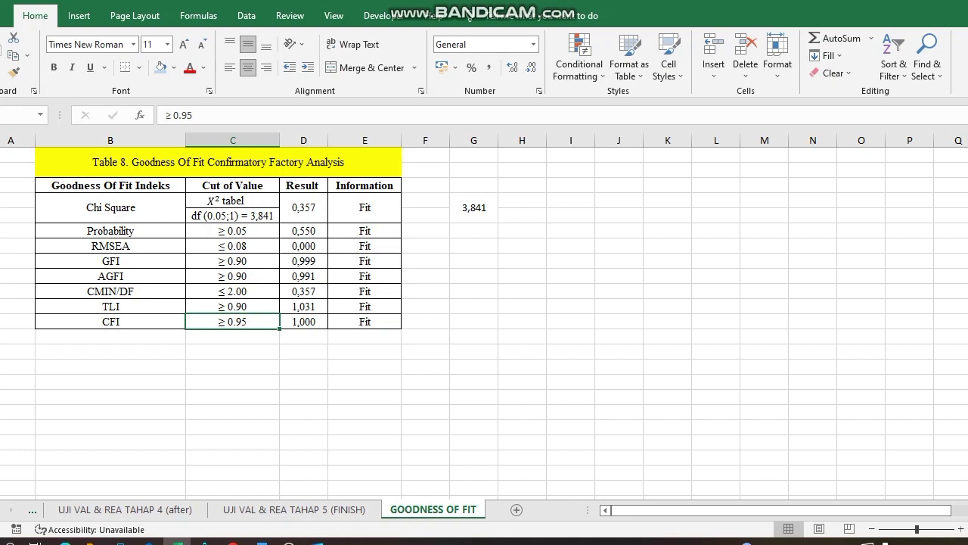
Step: Switch to Amos and examine the text output's assessment of normality, including the kurtosis critical ratios
click(205, 542)
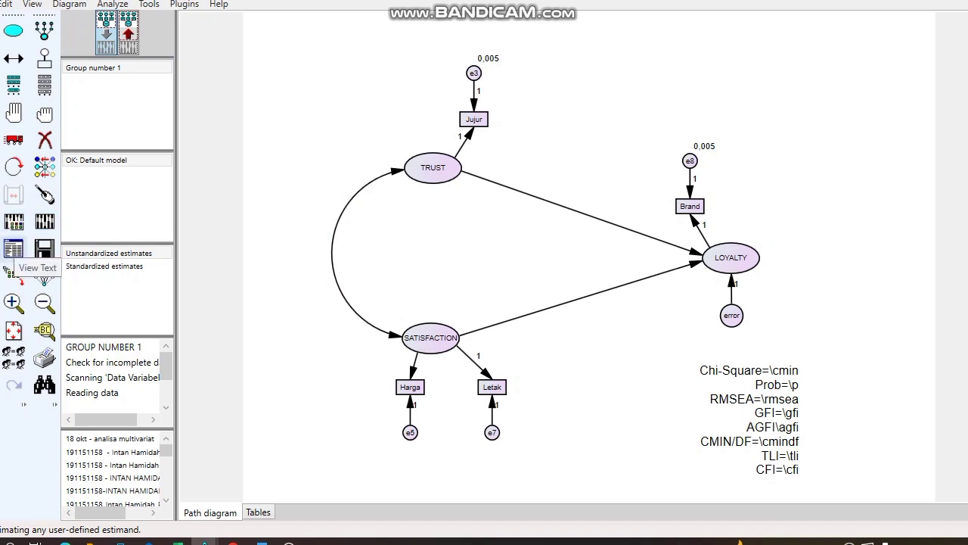
click(13, 248)
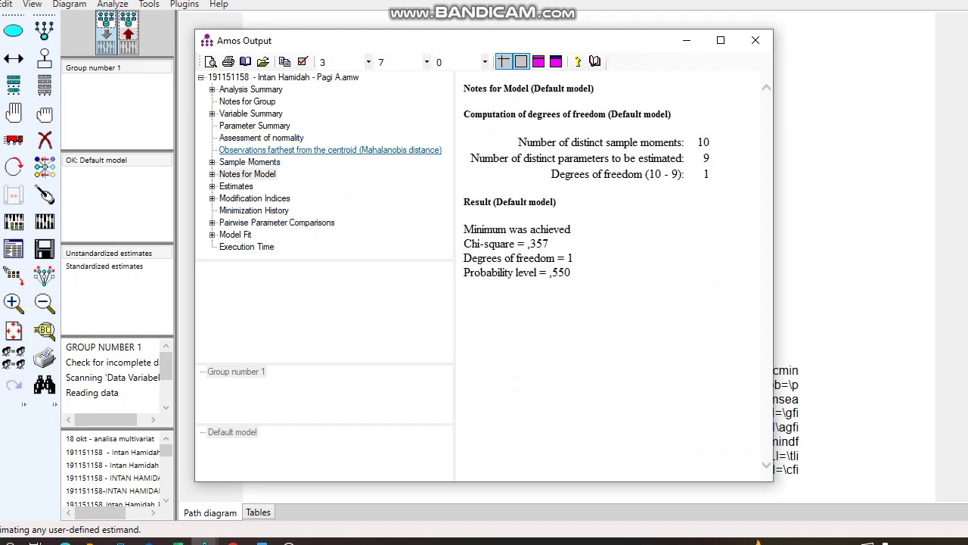
click(262, 138)
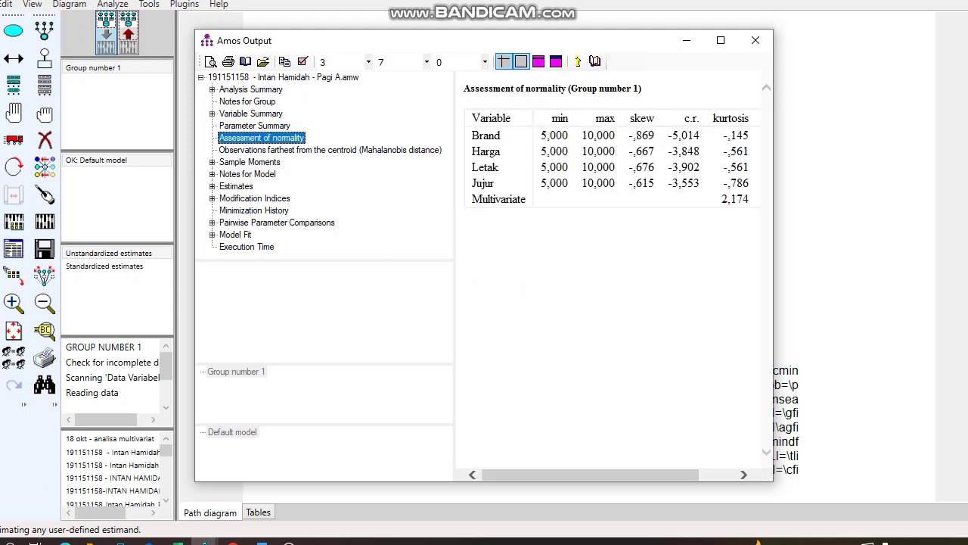
drag(591, 475, 626, 475)
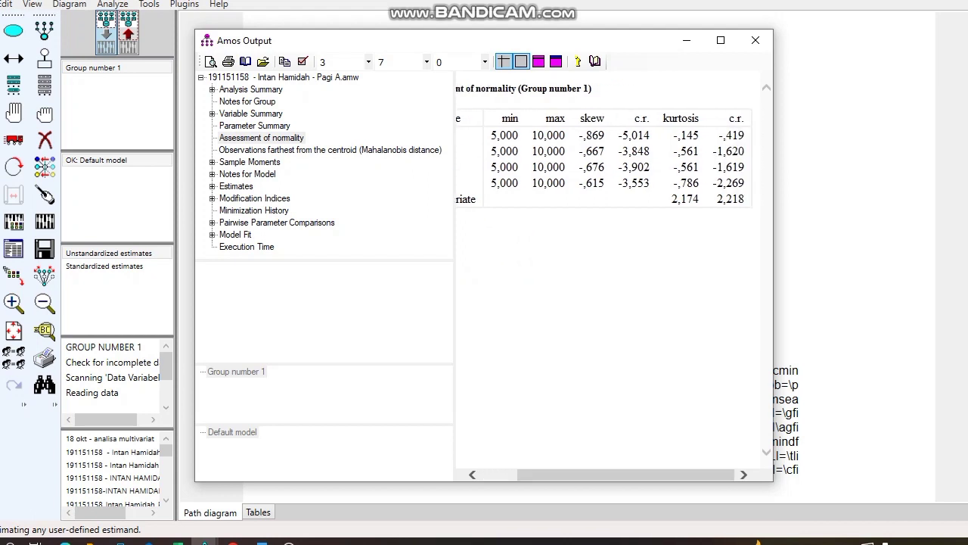